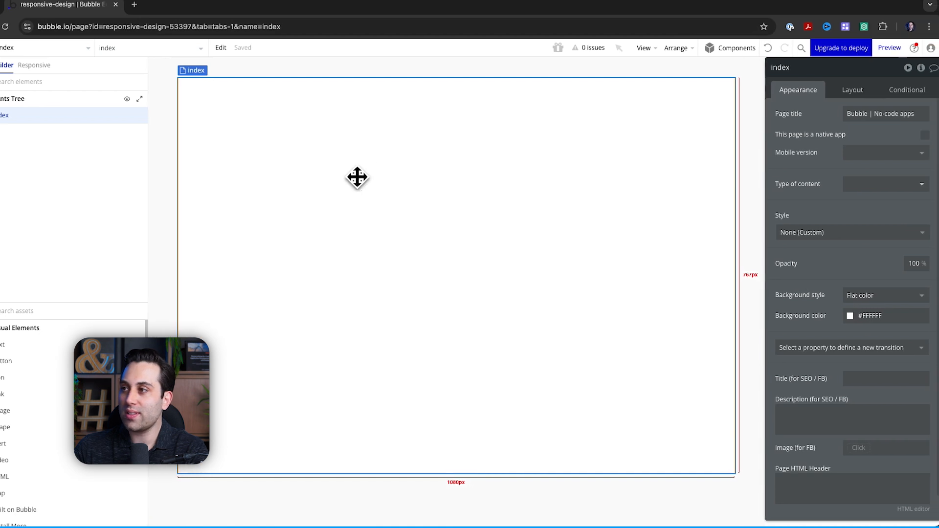
# Review the container layout options available for the index page, keeping the Fixed layout
pyautogui.click(888, 96)
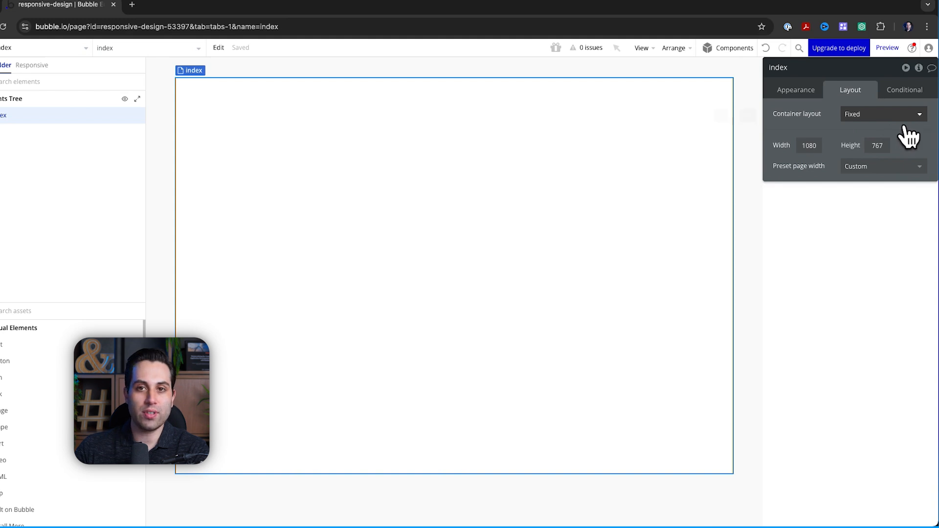
pyautogui.click(918, 116)
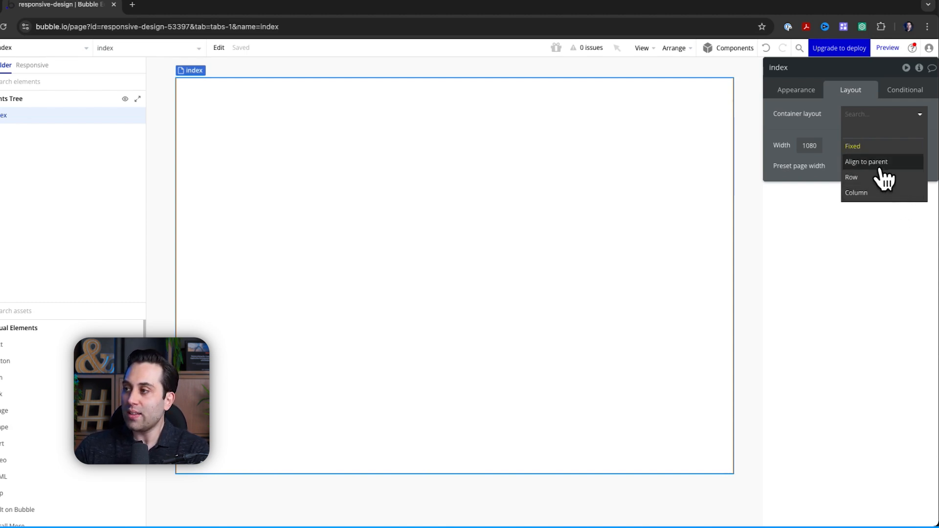
pyautogui.click(832, 141)
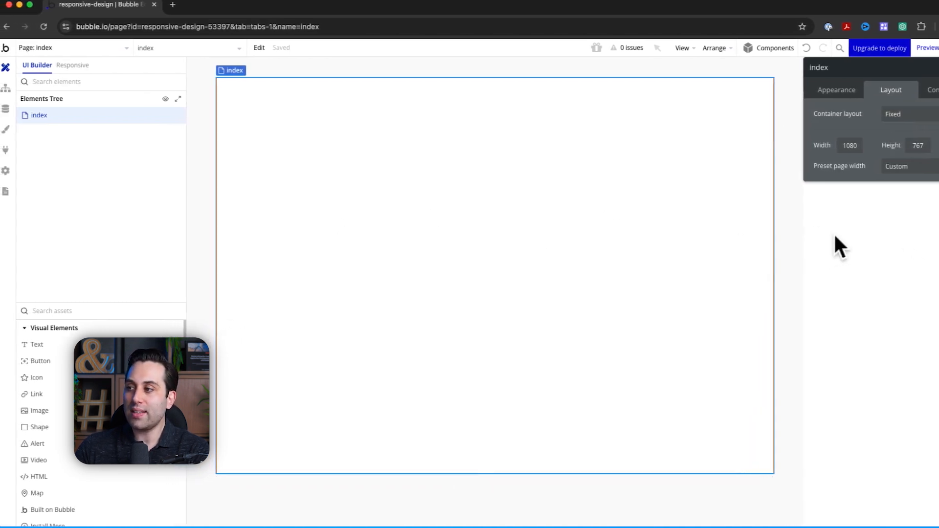
# Draw a button about 158 px wide and 44 px high in the upper-left area of the page
pyautogui.click(65, 365)
pyautogui.moveTo(306, 138)
pyautogui.mouseDown()
pyautogui.moveTo(342, 166)
pyautogui.moveTo(391, 169)
pyautogui.mouseUp()
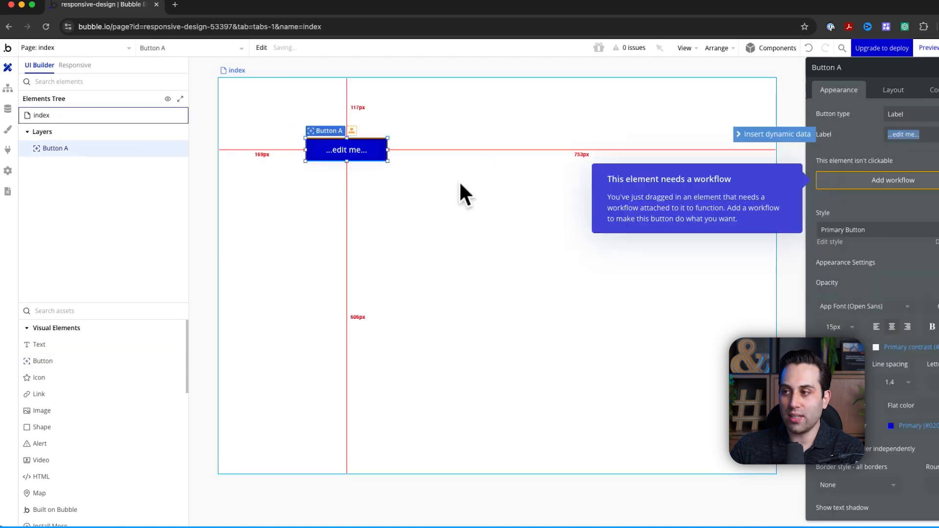
pyautogui.click(463, 192)
# Reposition the button freely on the page, ending near the left edge at about mid-height
pyautogui.click(346, 162)
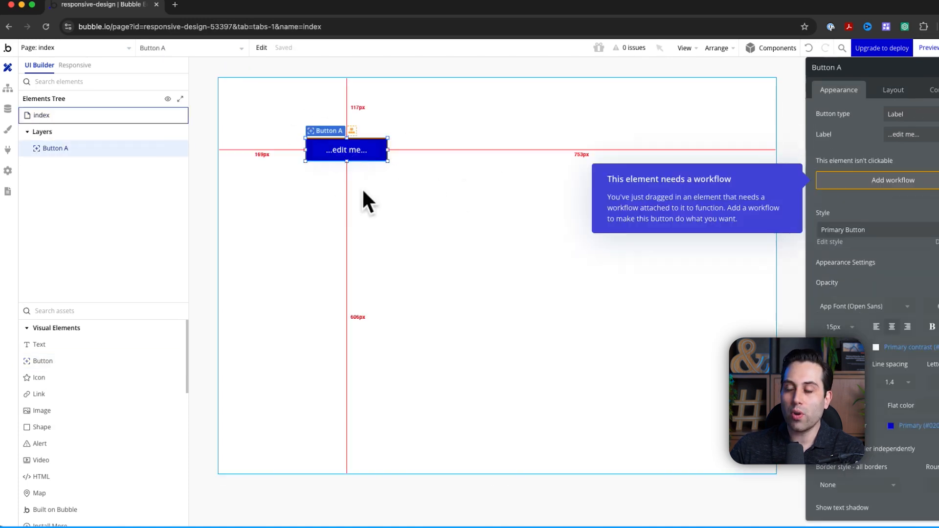
pyautogui.click(373, 212)
pyautogui.click(357, 165)
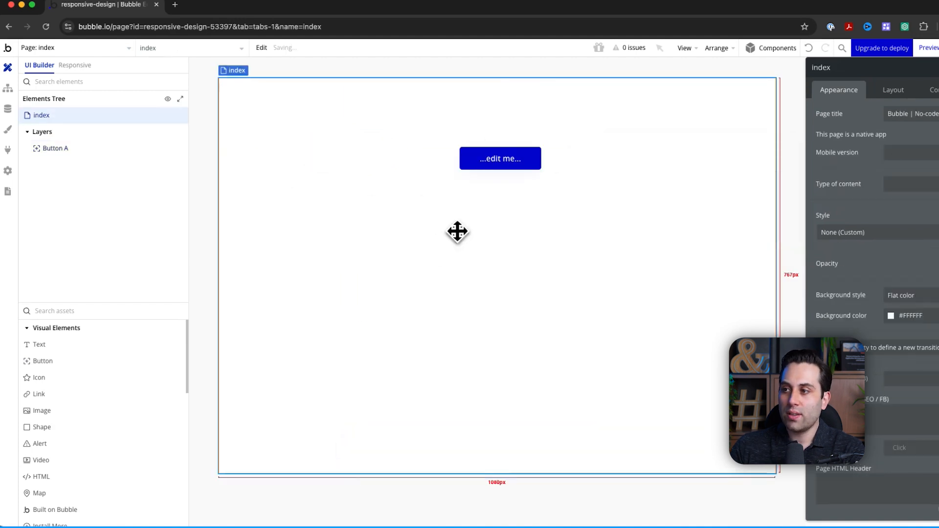
pyautogui.moveTo(511, 158); pyautogui.dragTo(316, 269)
pyautogui.click(442, 252)
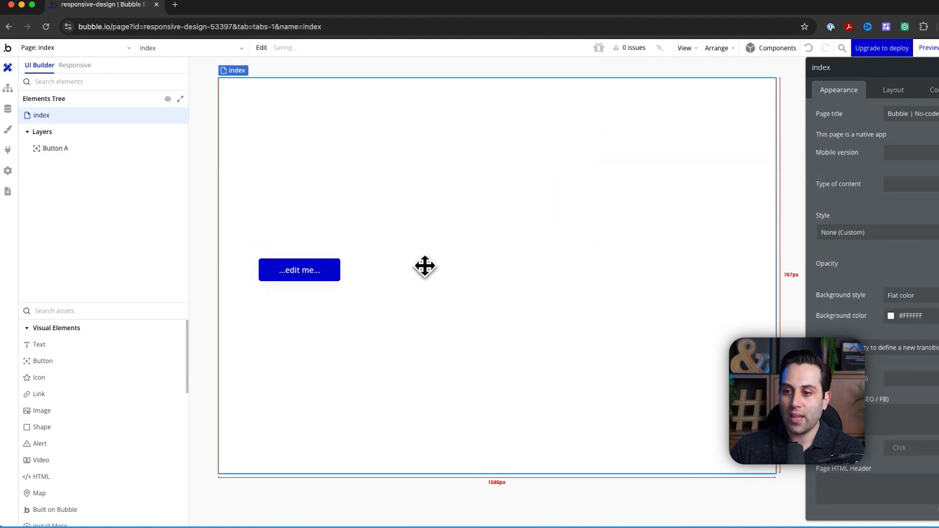
# Draw a text element about 207 by 99 px in the upper middle of the page and move it lower
pyautogui.click(69, 345)
pyautogui.moveTo(426, 160)
pyautogui.mouseDown()
pyautogui.moveTo(520, 193)
pyautogui.moveTo(545, 222)
pyautogui.moveTo(532, 210)
pyautogui.mouseUp()
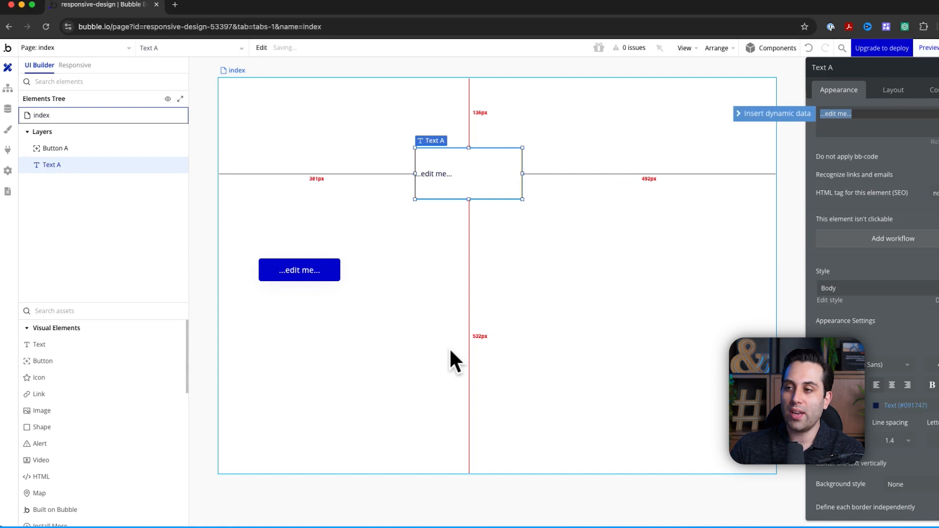
pyautogui.click(477, 296)
pyautogui.click(480, 188)
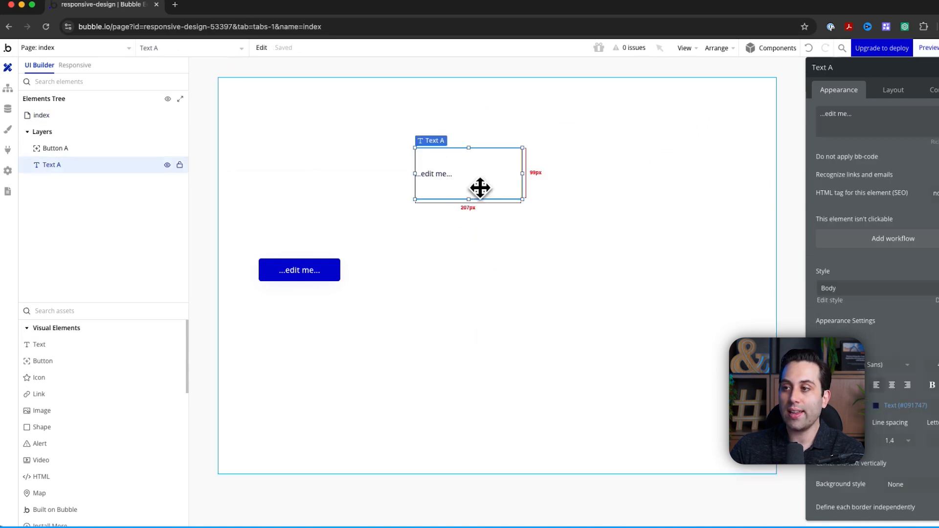
pyautogui.moveTo(458, 187); pyautogui.dragTo(491, 239)
pyautogui.click(482, 298)
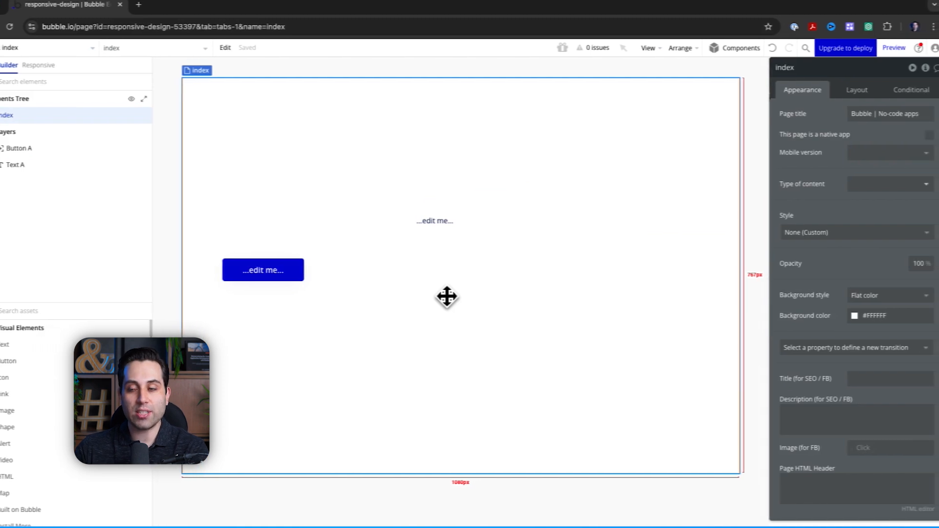
# Check the page's layout settings, preview the page and test how it behaves when the browser window is resized
pyautogui.click(870, 96)
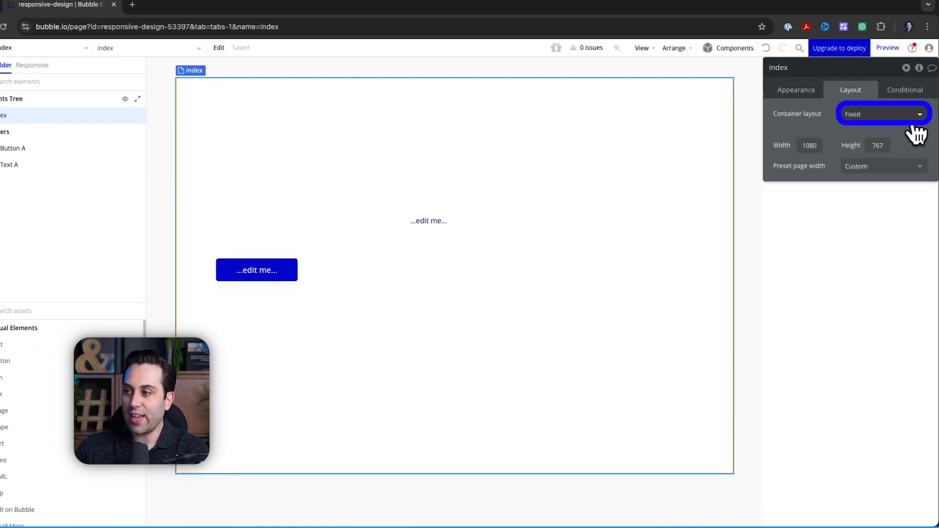
pyautogui.click(888, 47)
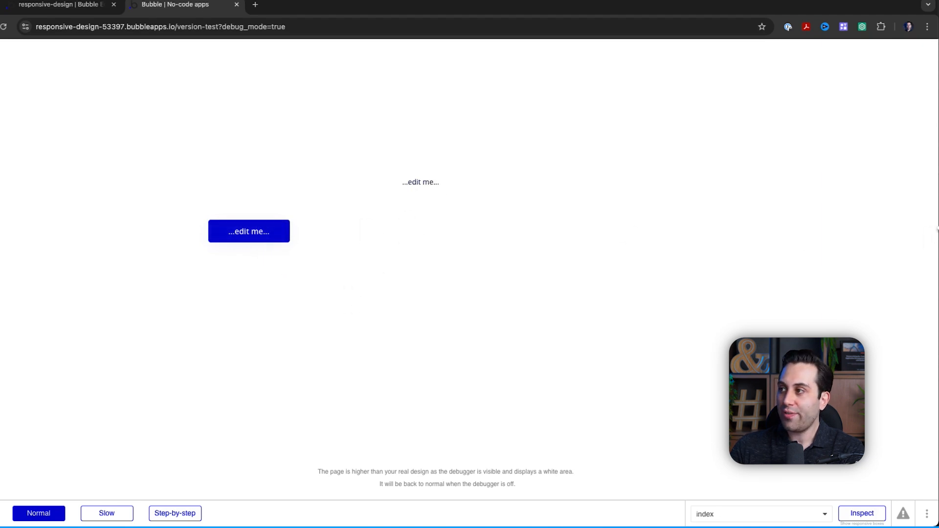
pyautogui.moveTo(938, 228)
pyautogui.mouseDown()
pyautogui.moveTo(524, 235)
pyautogui.moveTo(336, 250)
pyautogui.moveTo(931, 230)
pyautogui.moveTo(317, 237)
pyautogui.moveTo(937, 224)
pyautogui.moveTo(266, 263)
pyautogui.moveTo(883, 245)
pyautogui.moveTo(938, 232)
pyautogui.mouseUp()
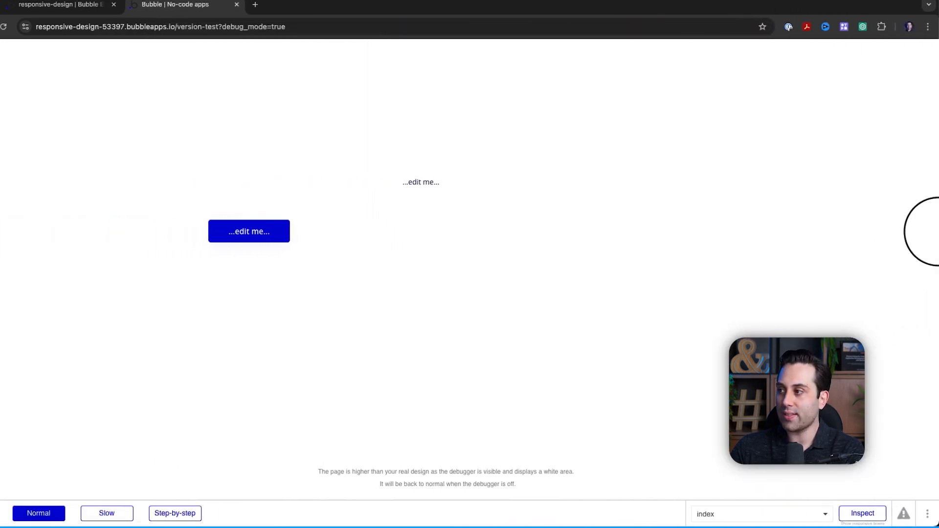
# Return to the editor and set the index page's container layout to Align to parent
pyautogui.click(88, 5)
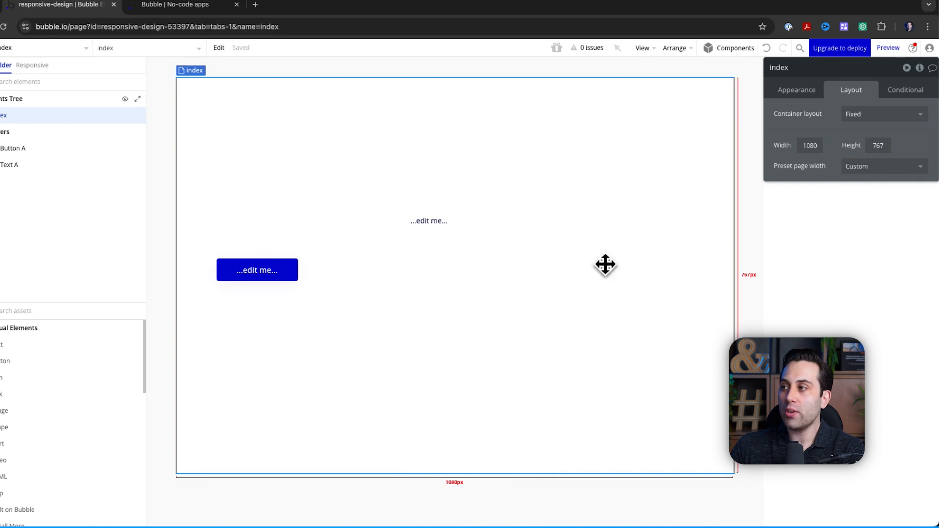
pyautogui.click(907, 117)
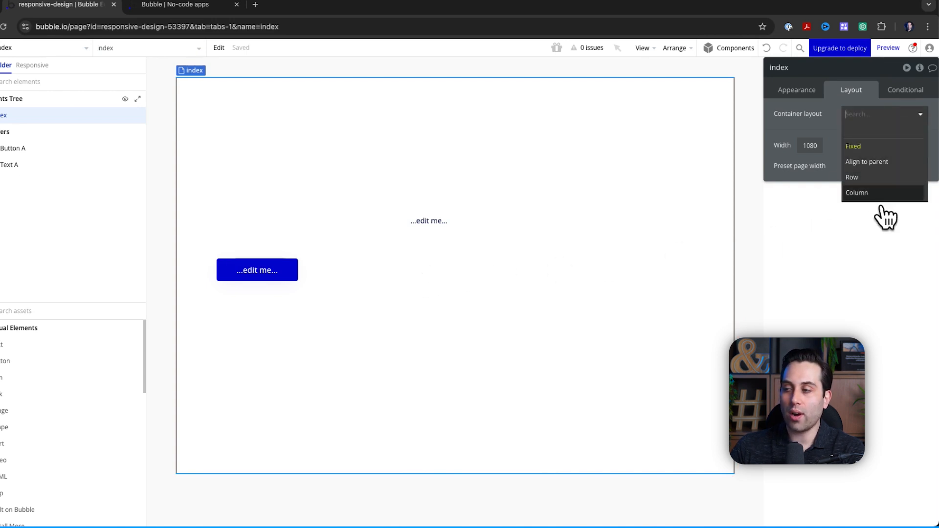
pyautogui.click(888, 167)
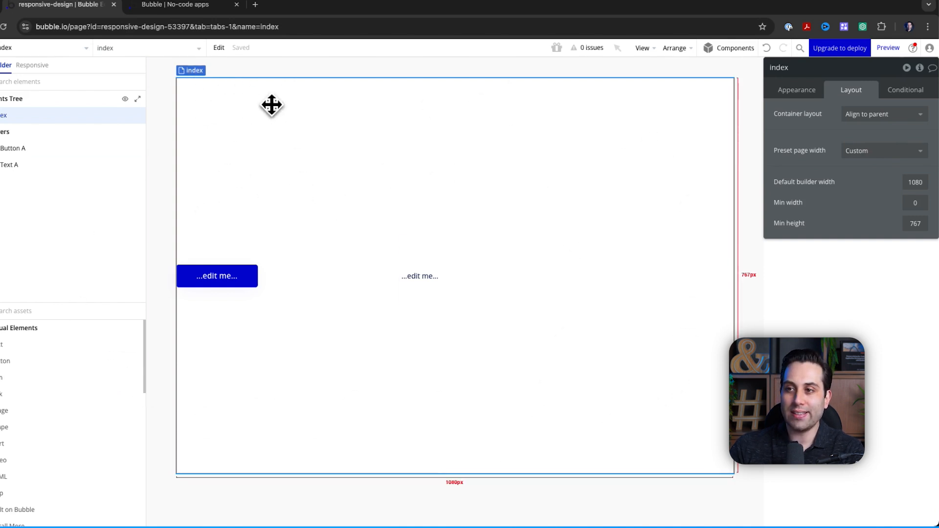
# Inspect how the button and the text element are positioned within the Align to parent page
pyautogui.click(234, 289)
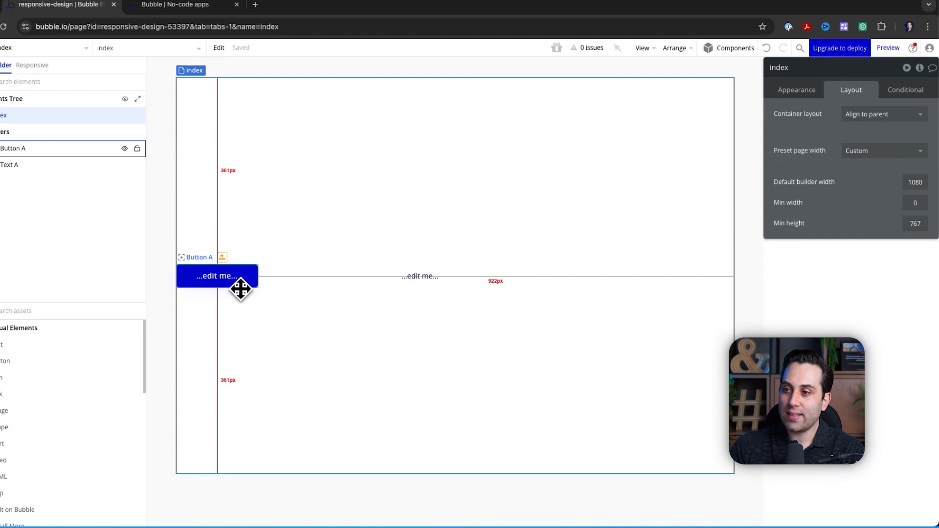
pyautogui.click(429, 297)
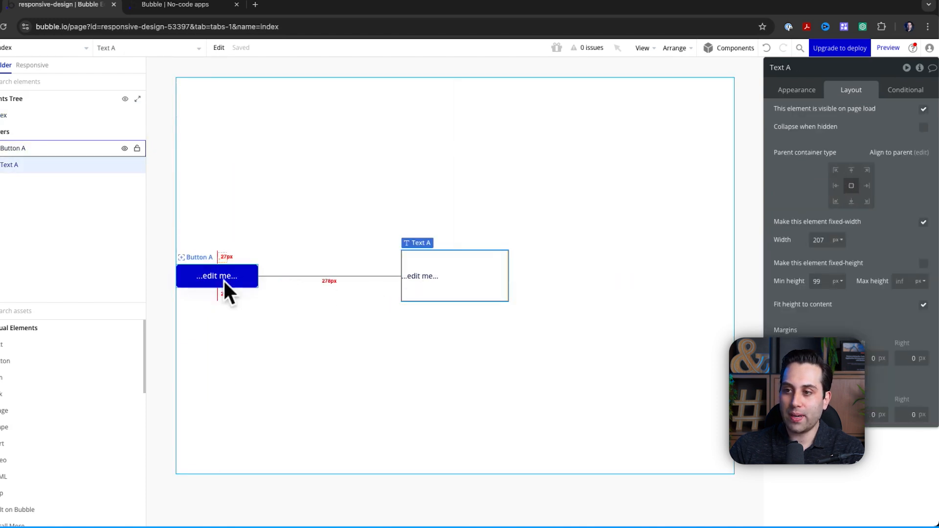
pyautogui.click(217, 289)
pyautogui.click(348, 340)
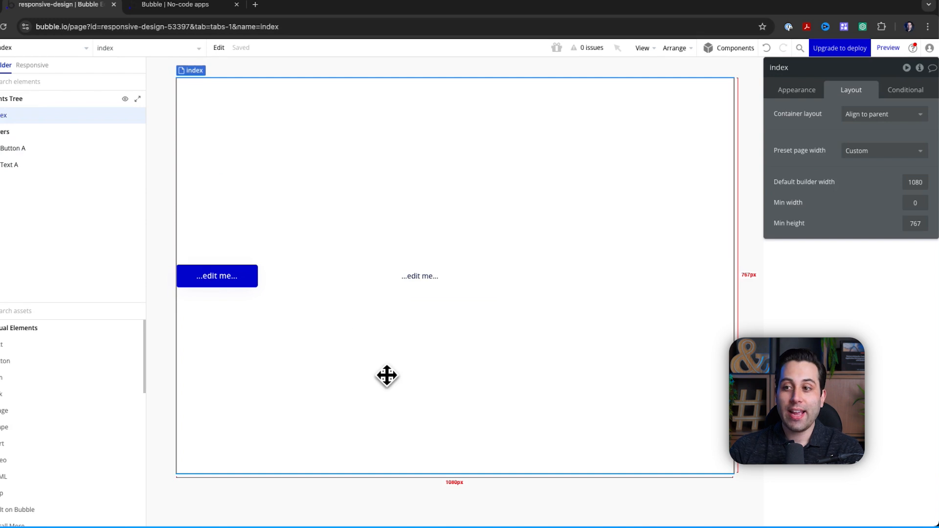
pyautogui.click(249, 284)
pyautogui.click(431, 281)
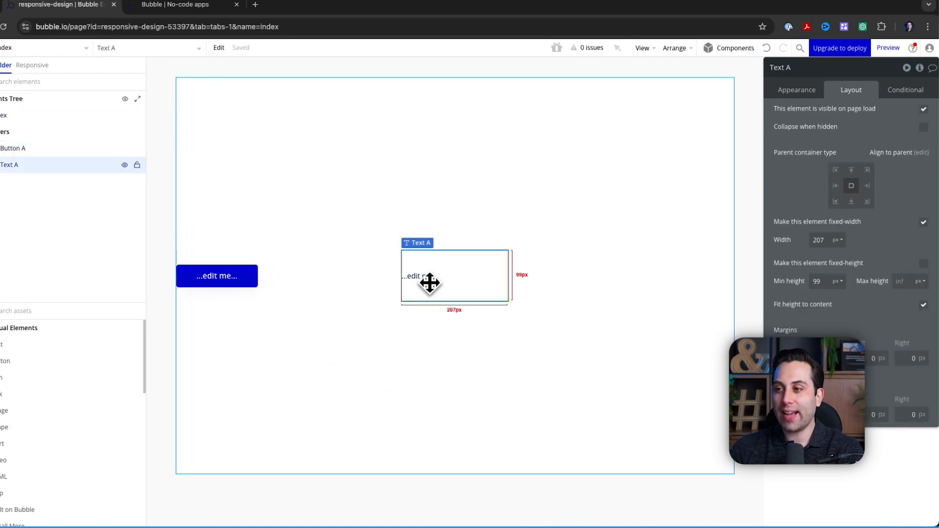
pyautogui.click(275, 141)
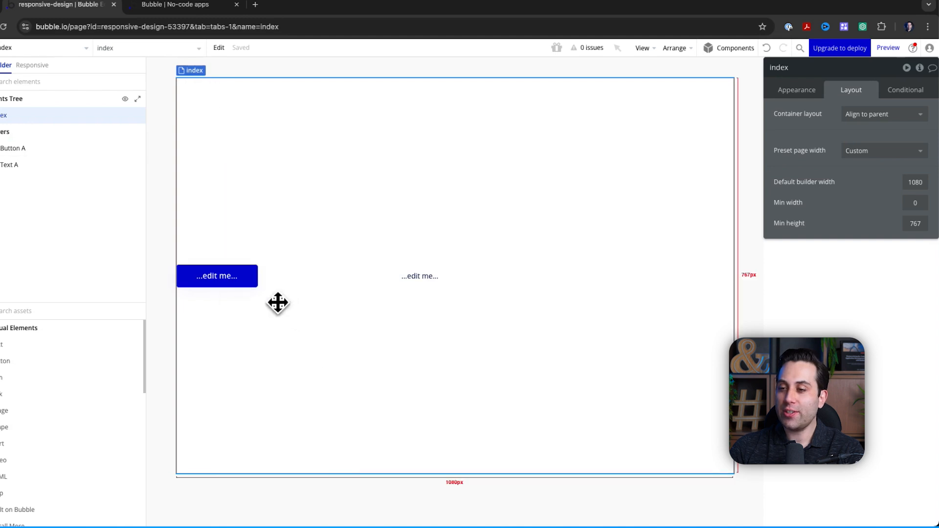
pyautogui.click(407, 300)
pyautogui.click(235, 172)
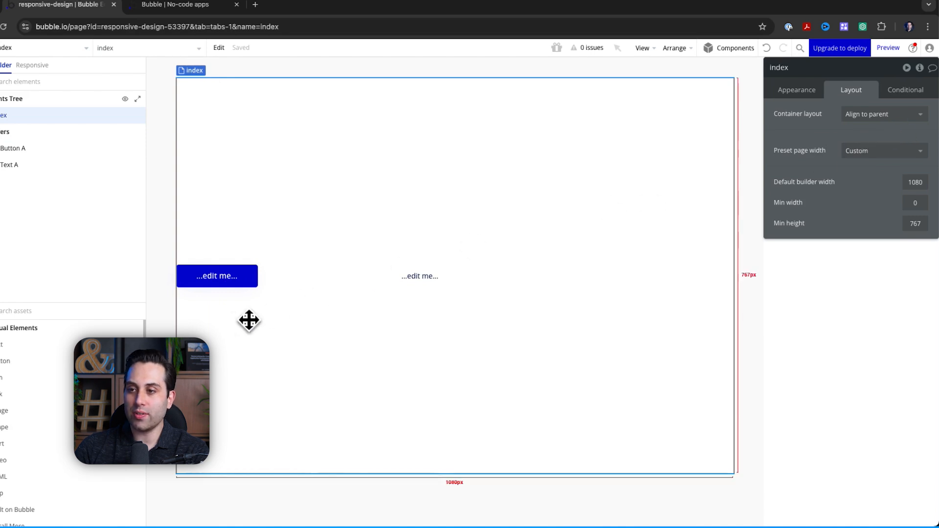
# Try the button in the various edge and corner alignment positions of its parent, finishing with it centred
pyautogui.click(238, 292)
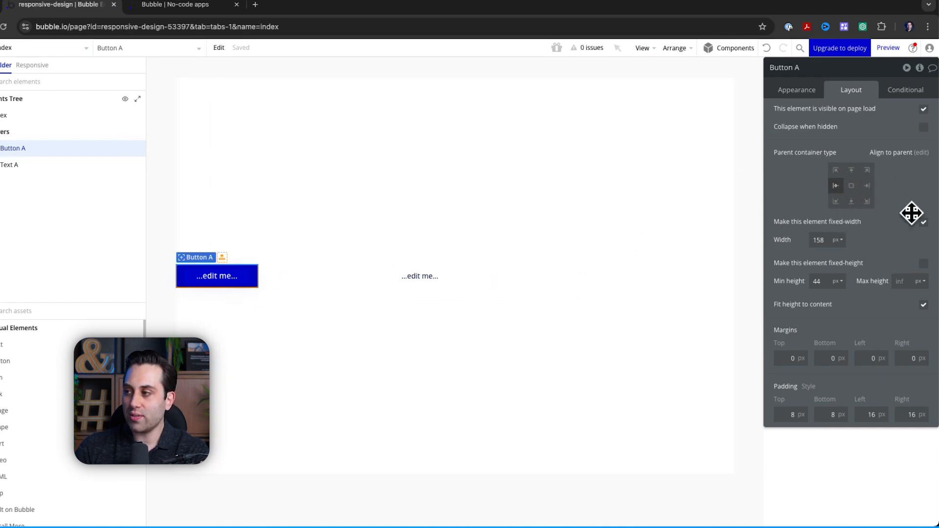
pyautogui.click(852, 186)
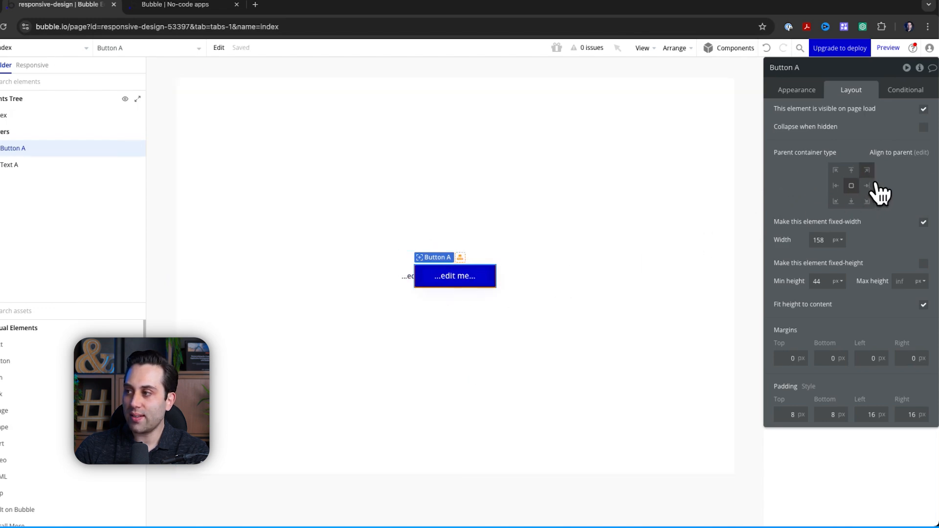
pyautogui.click(851, 171)
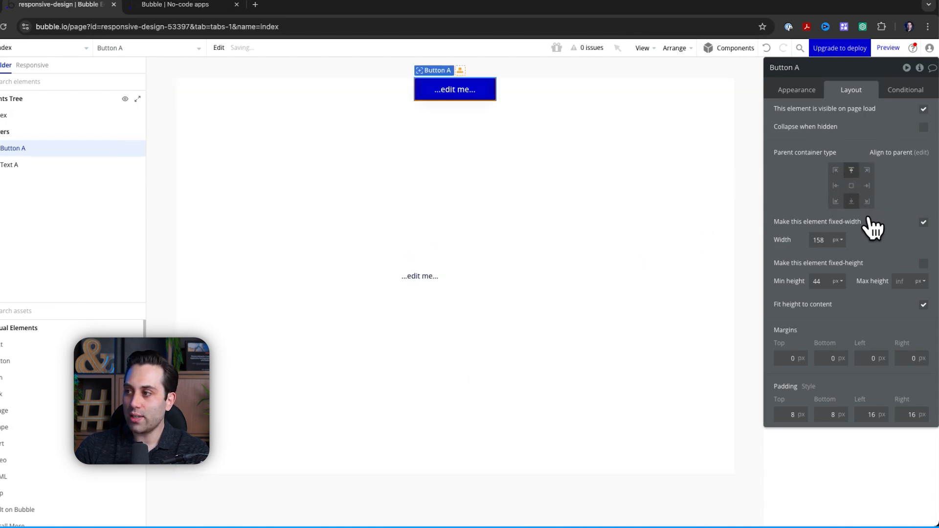
pyautogui.click(852, 201)
pyautogui.click(867, 201)
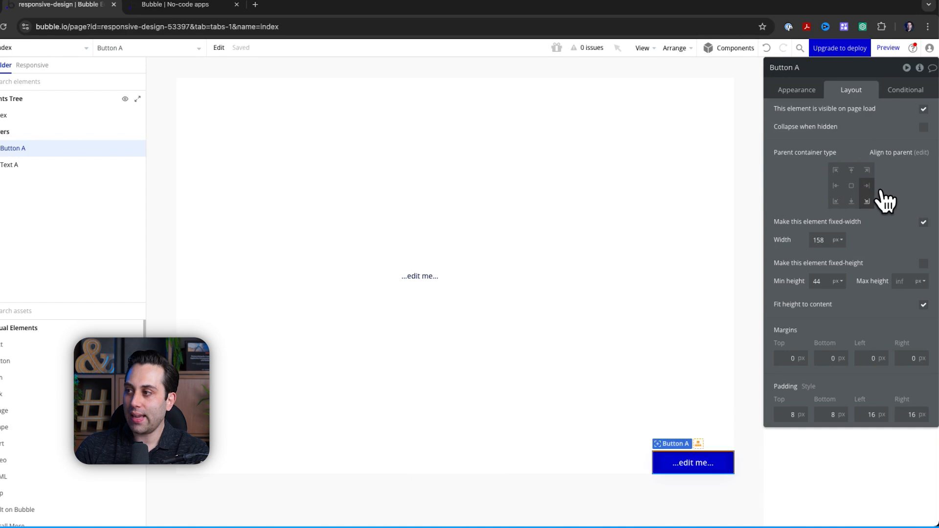
pyautogui.click(867, 185)
pyautogui.click(867, 170)
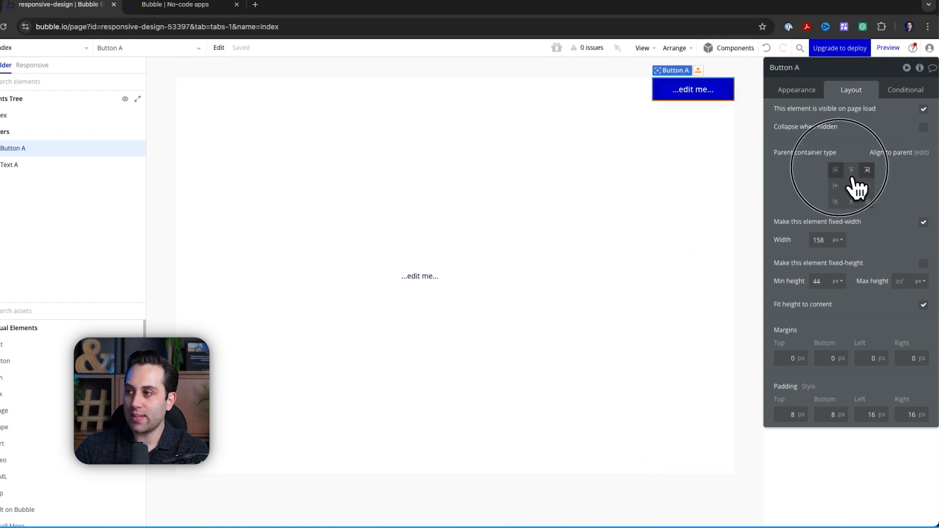
pyautogui.click(836, 170)
pyautogui.click(836, 185)
pyautogui.click(836, 201)
pyautogui.click(852, 201)
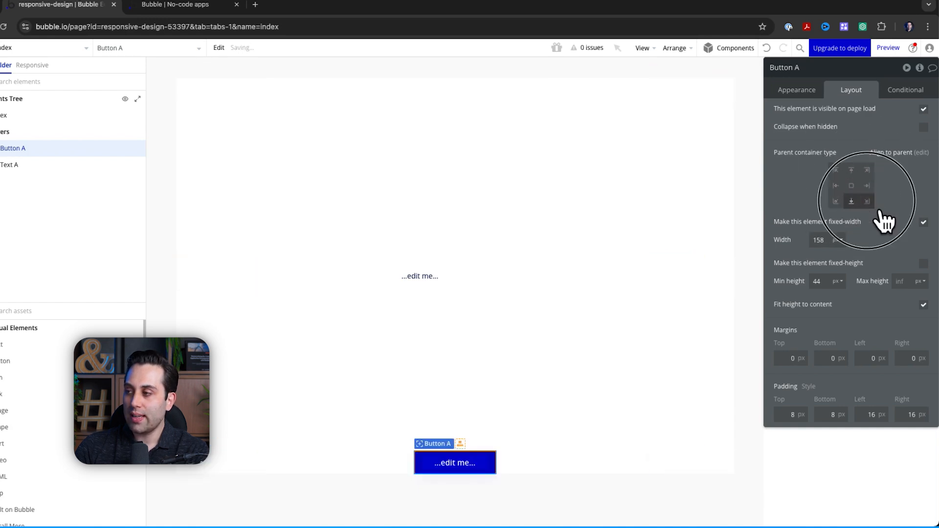
pyautogui.click(867, 201)
pyautogui.click(867, 186)
pyautogui.click(867, 171)
pyautogui.click(836, 171)
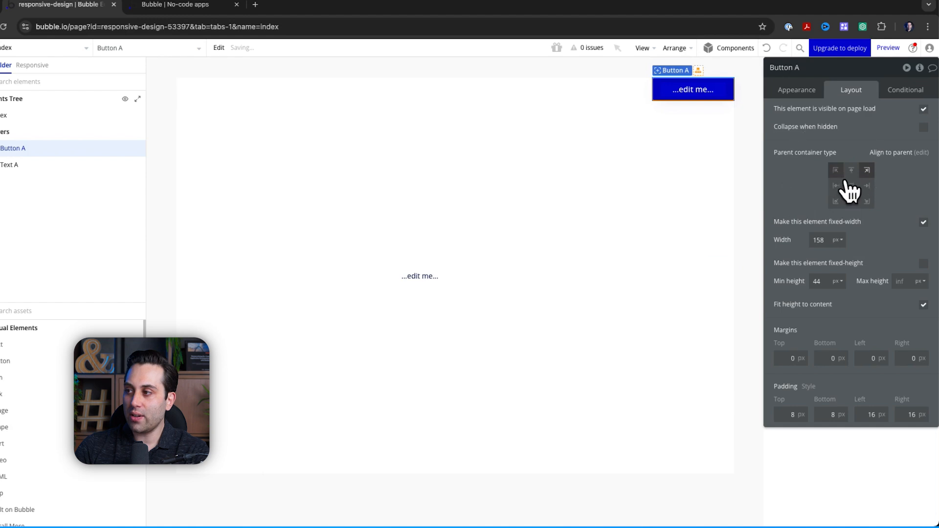
pyautogui.click(852, 185)
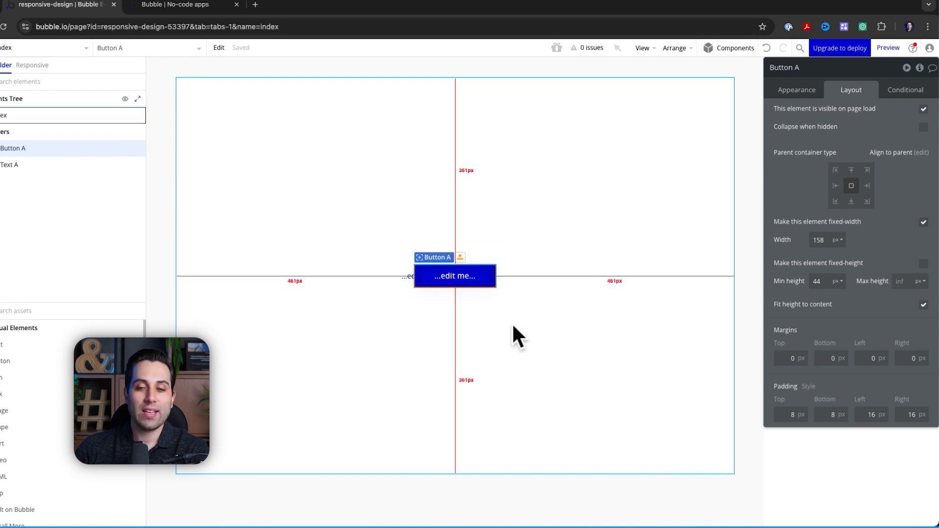
# Revisit the index page's container layout options and keep Align to parent
pyautogui.click(754, 189)
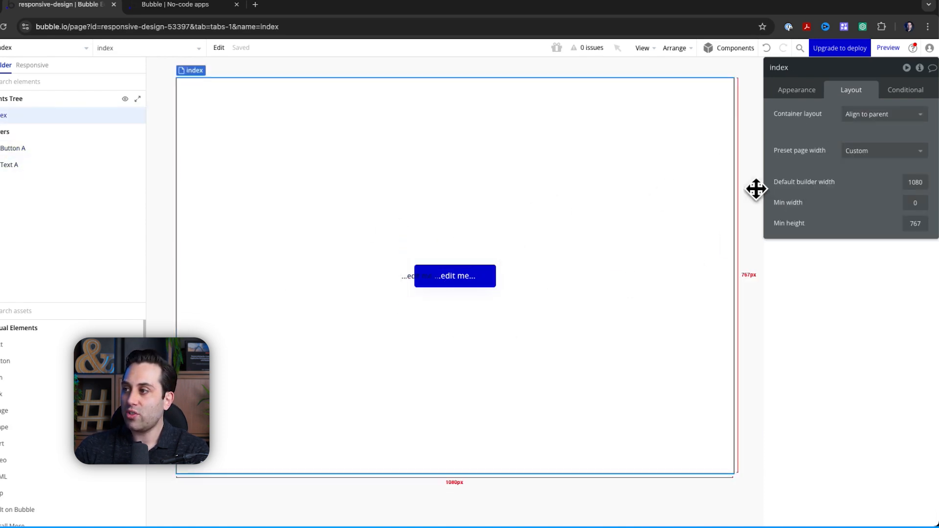
pyautogui.click(900, 120)
pyautogui.click(890, 162)
# Align the text element to the middle of the page's left edge and turn off its fixed width
pyautogui.click(487, 289)
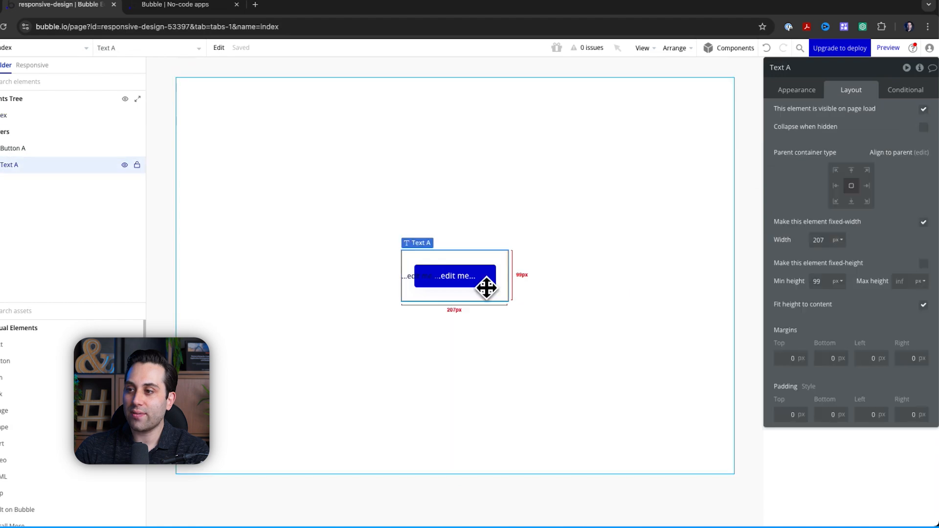
pyautogui.click(852, 201)
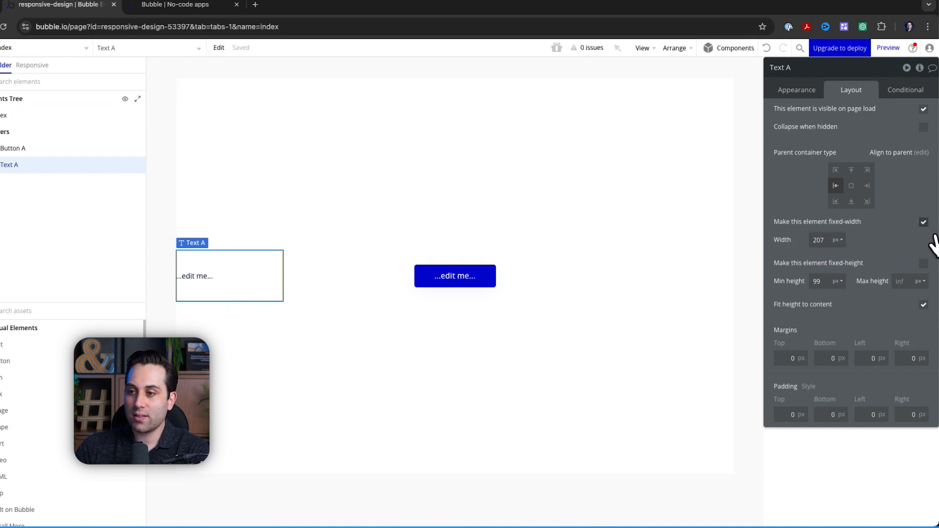
pyautogui.click(924, 223)
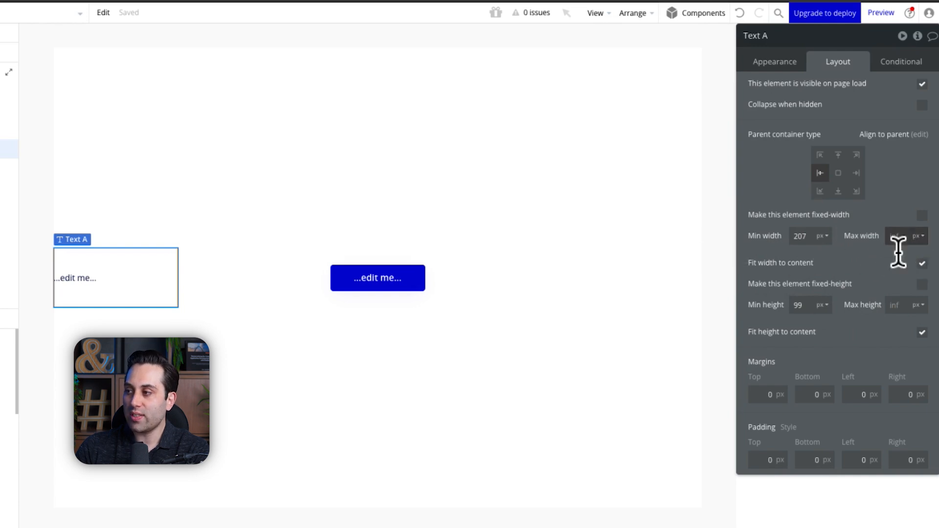
pyautogui.click(920, 261)
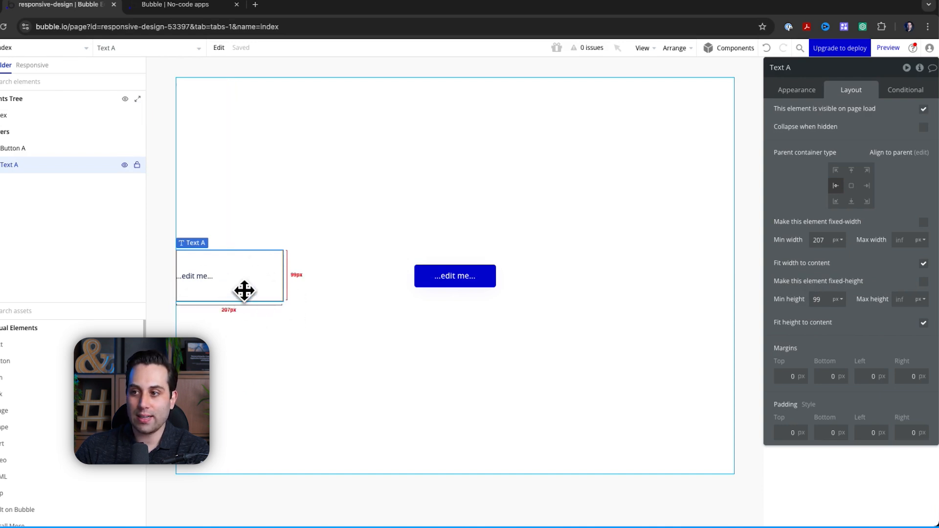
# Turn off Fit width to content for the text element and compare its extent with the index page
pyautogui.click(924, 263)
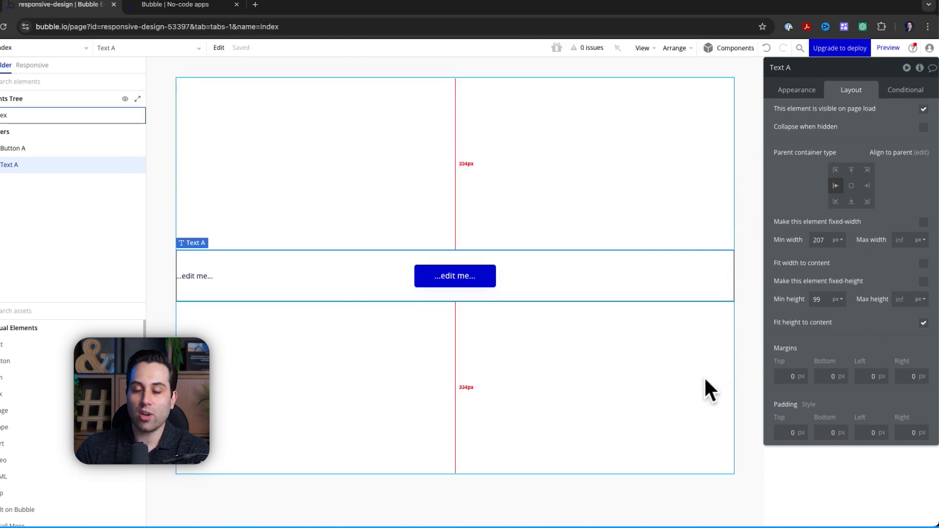
pyautogui.click(427, 179)
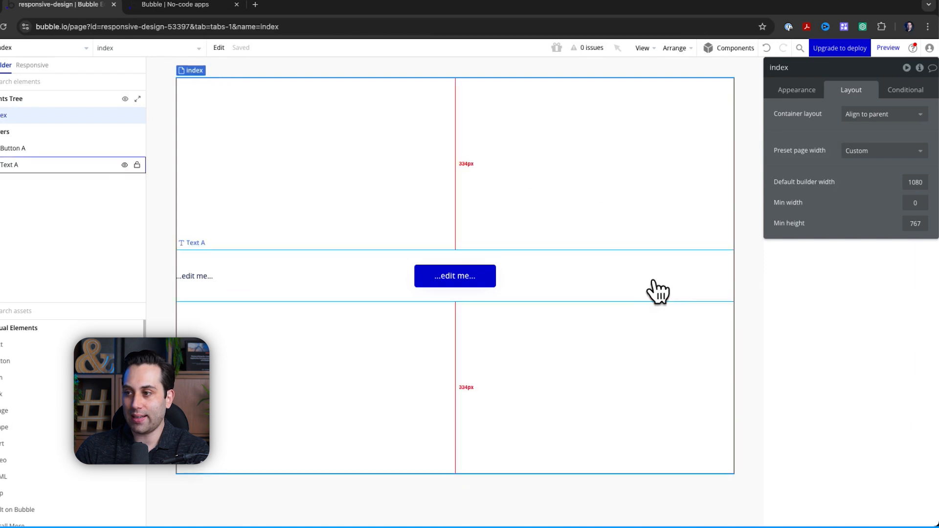
pyautogui.click(329, 298)
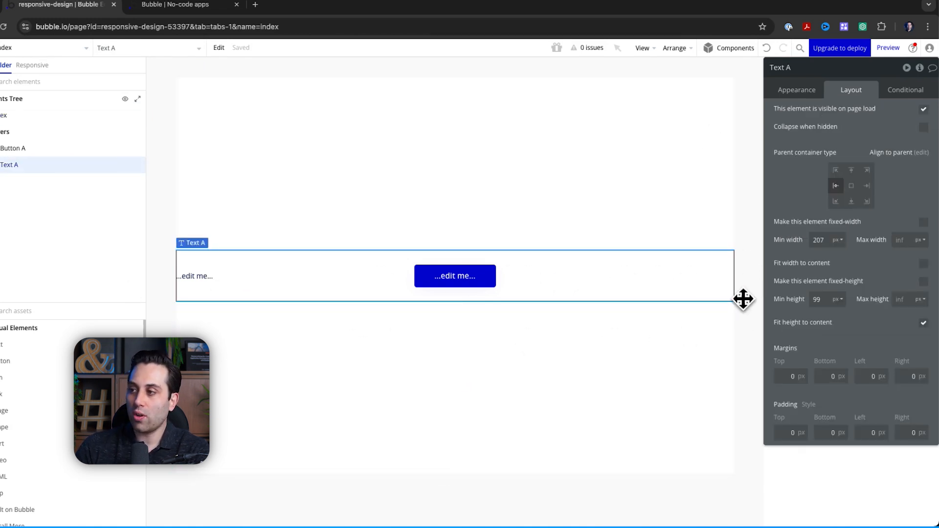
pyautogui.click(447, 165)
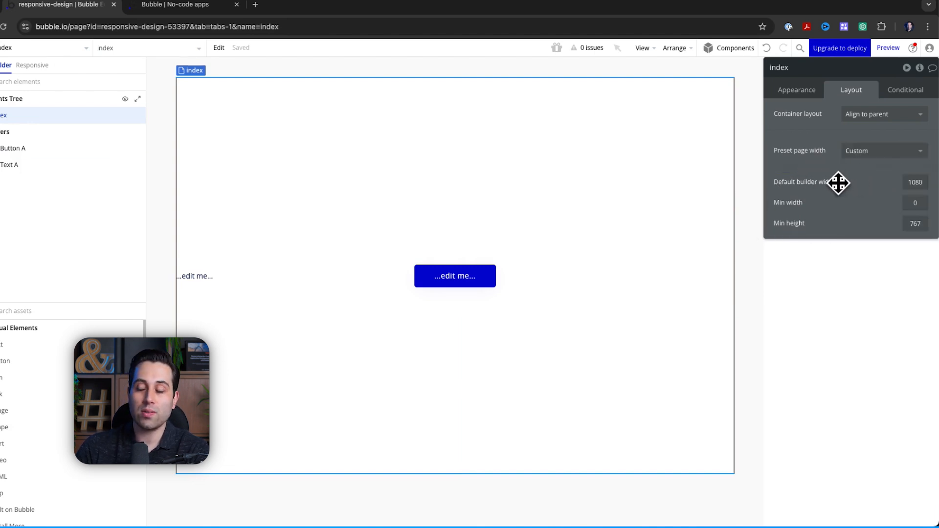
# Try the Full width, Centered and Mobile page width presets on the index page, return to Custom, and inspect the default builder width
pyautogui.click(923, 157)
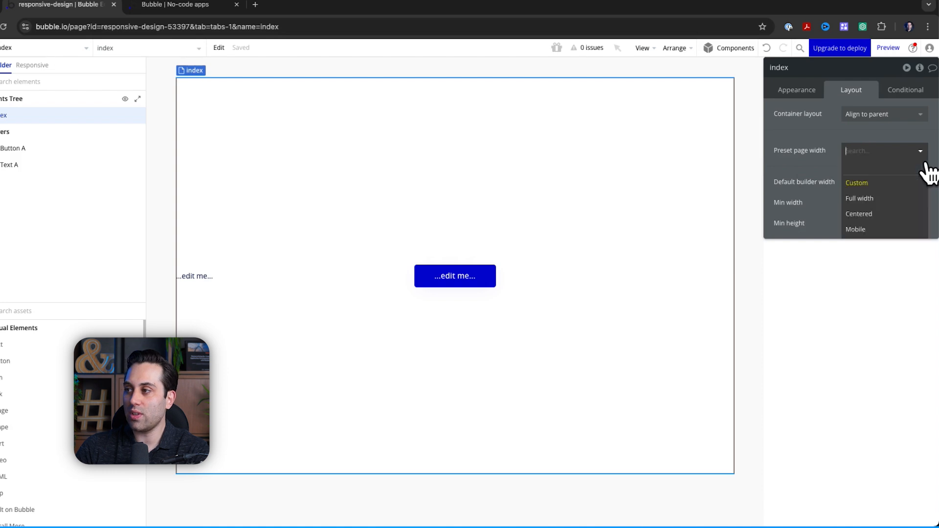
pyautogui.click(906, 200)
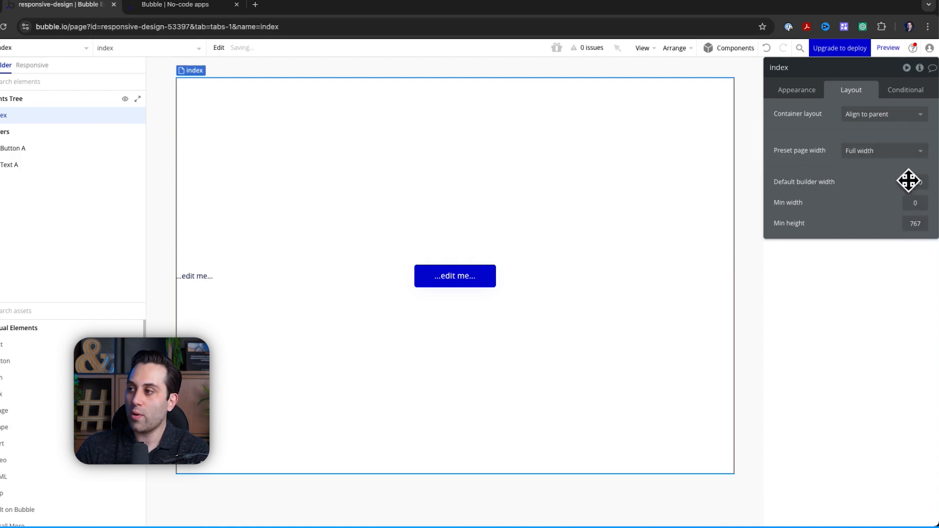
pyautogui.click(904, 156)
pyautogui.click(877, 216)
pyautogui.click(897, 155)
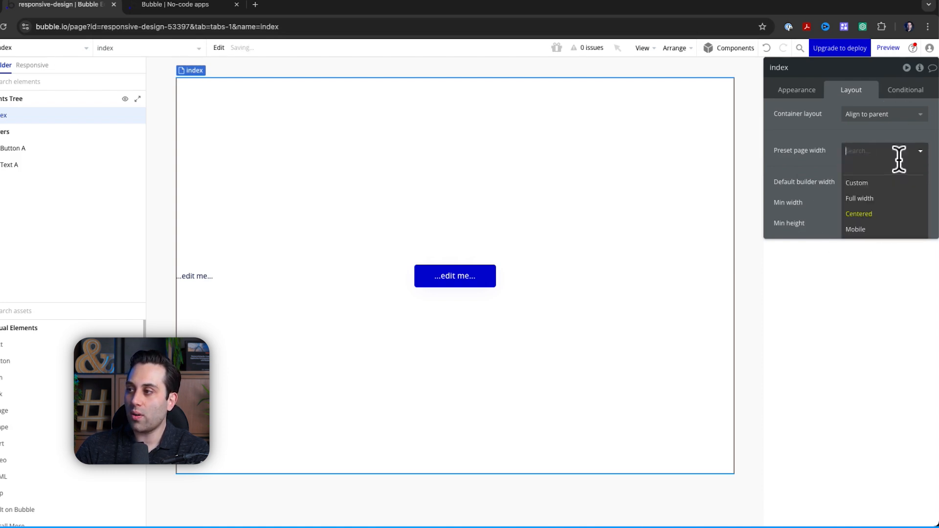
pyautogui.click(878, 229)
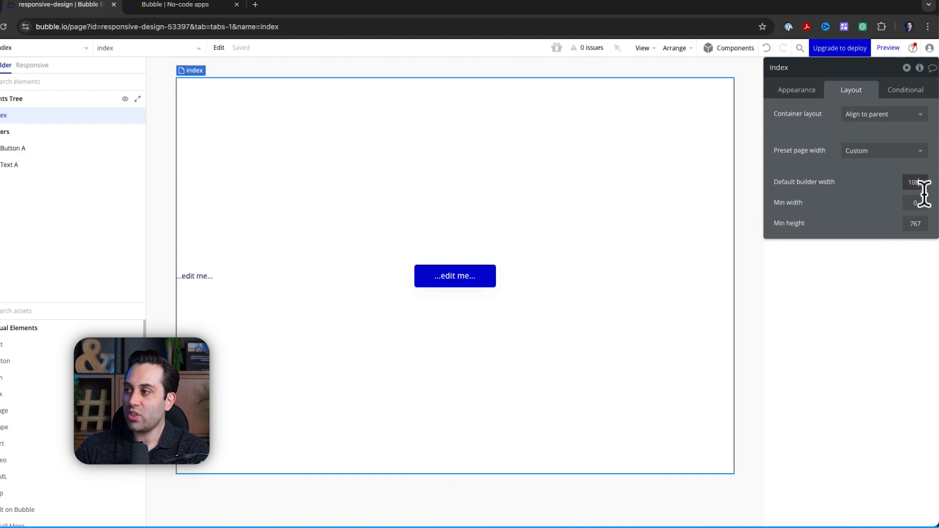
pyautogui.doubleClick(922, 183)
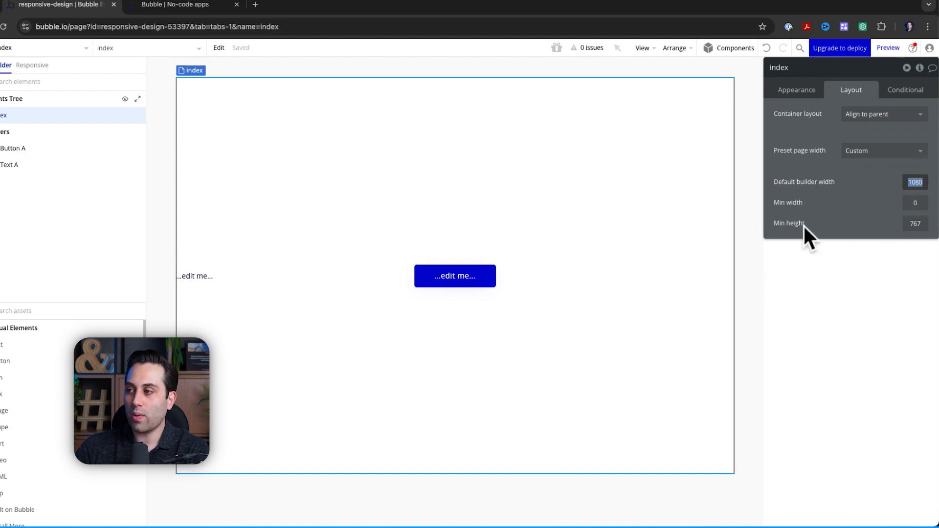
pyautogui.click(872, 217)
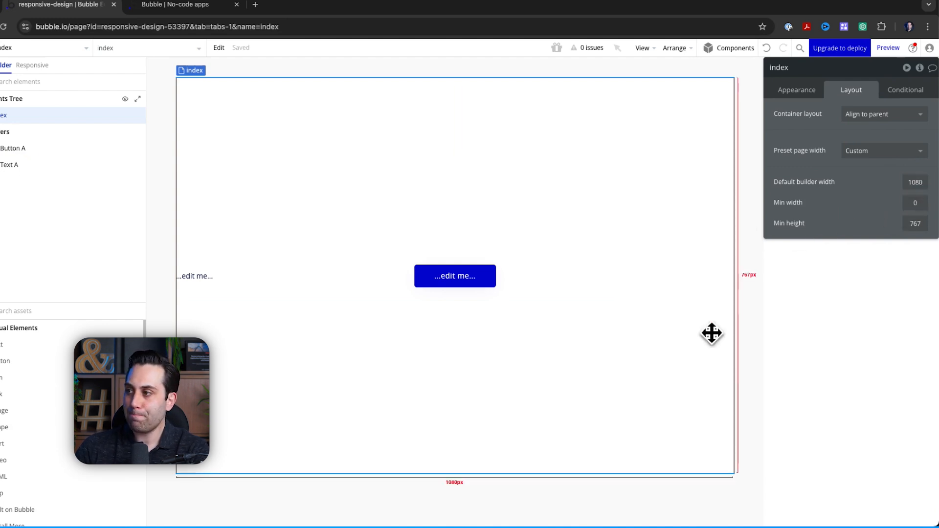
# Delete the text element that spans the index page behind the button
pyautogui.click(454, 293)
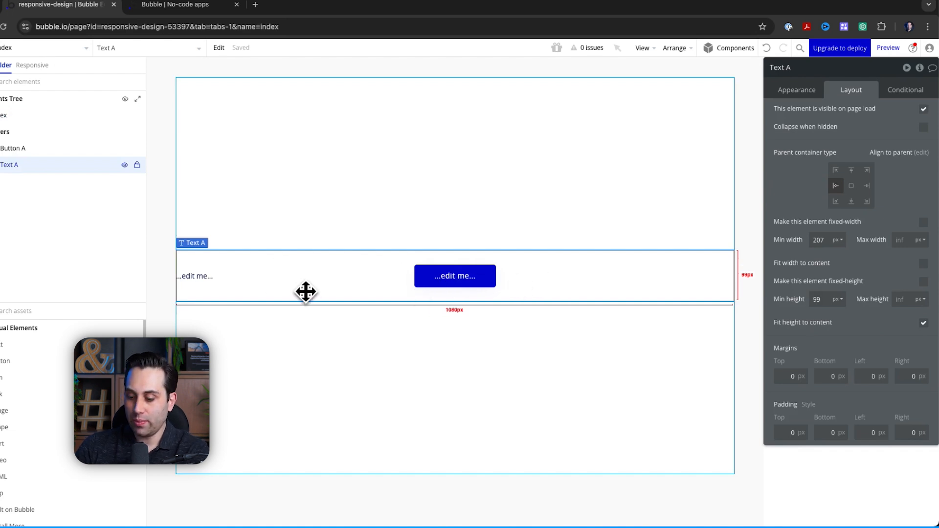
pyautogui.press('Delete')
# Turn off fixed width and Fit width to content for the centred button
pyautogui.click(448, 278)
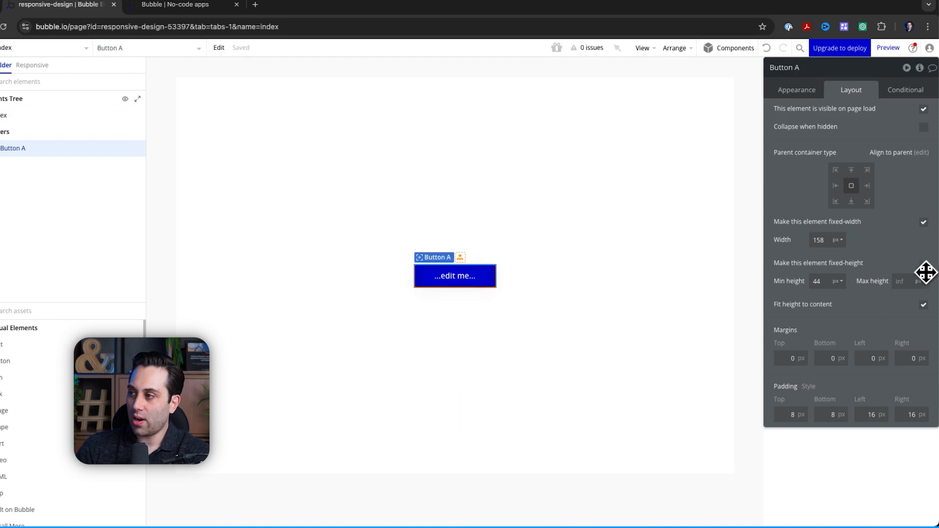
pyautogui.click(924, 222)
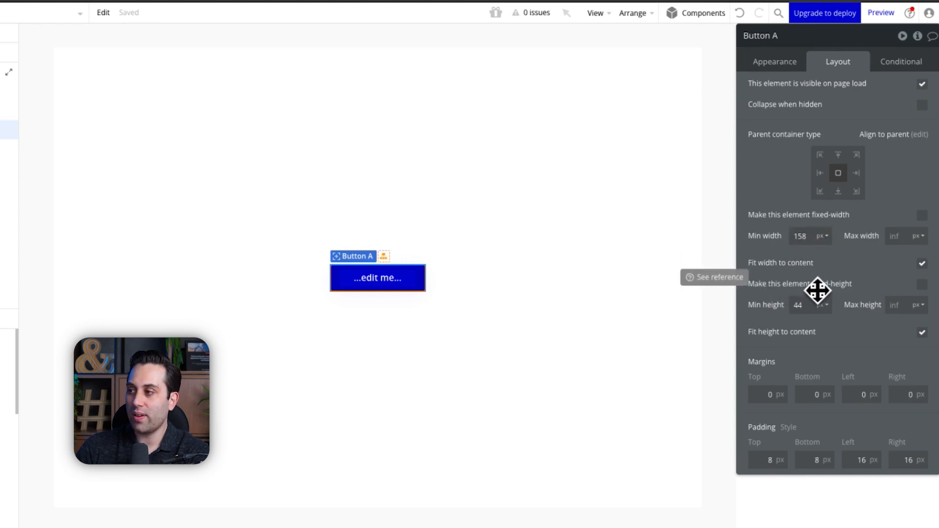
pyautogui.click(936, 275)
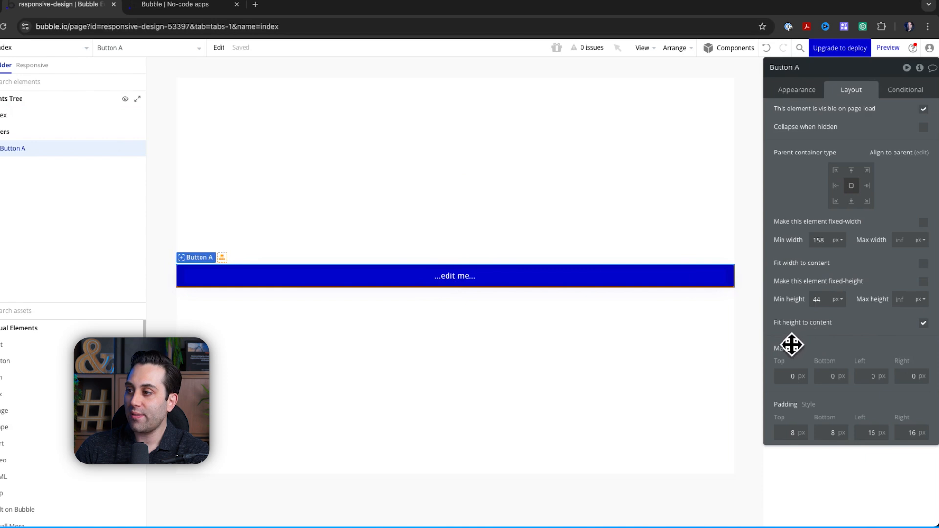
# Compare the button with Fit height to content turned off and on, finishing with it on
pyautogui.click(924, 323)
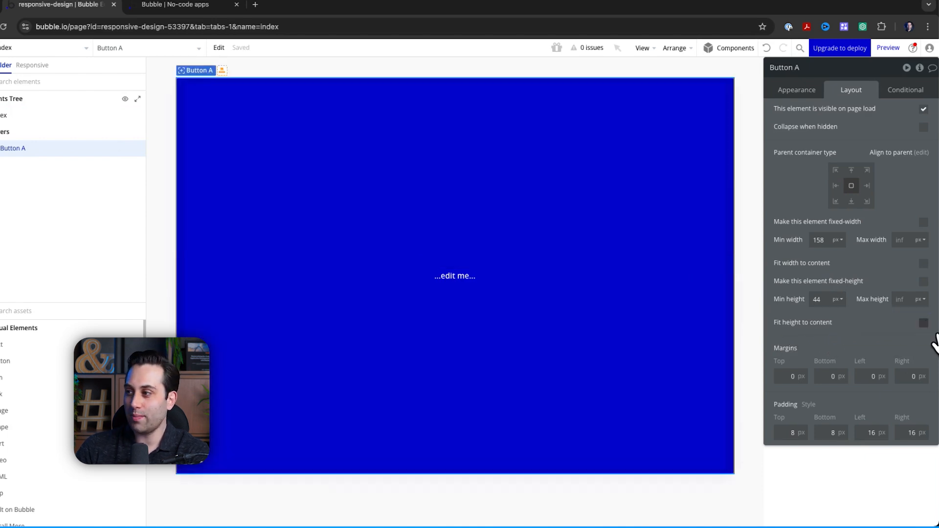
pyautogui.click(924, 323)
pyautogui.click(934, 335)
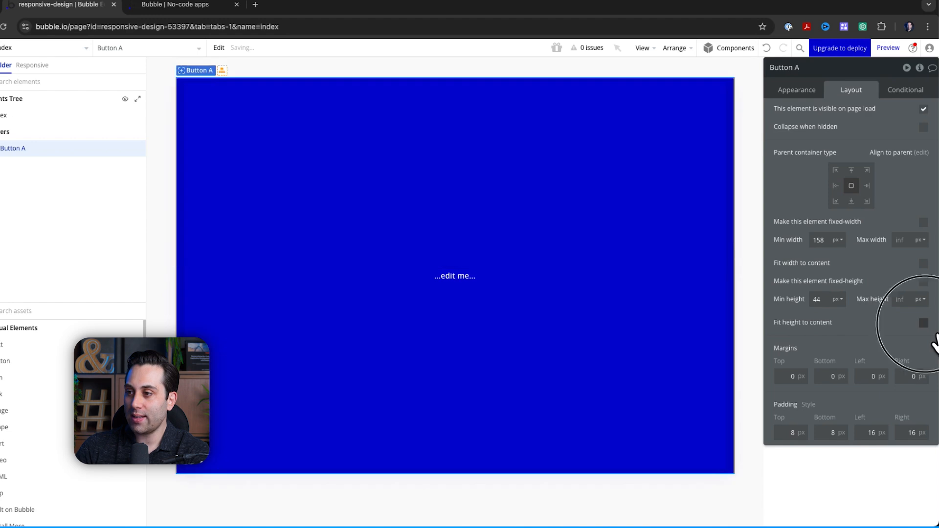
pyautogui.click(933, 335)
pyautogui.click(933, 337)
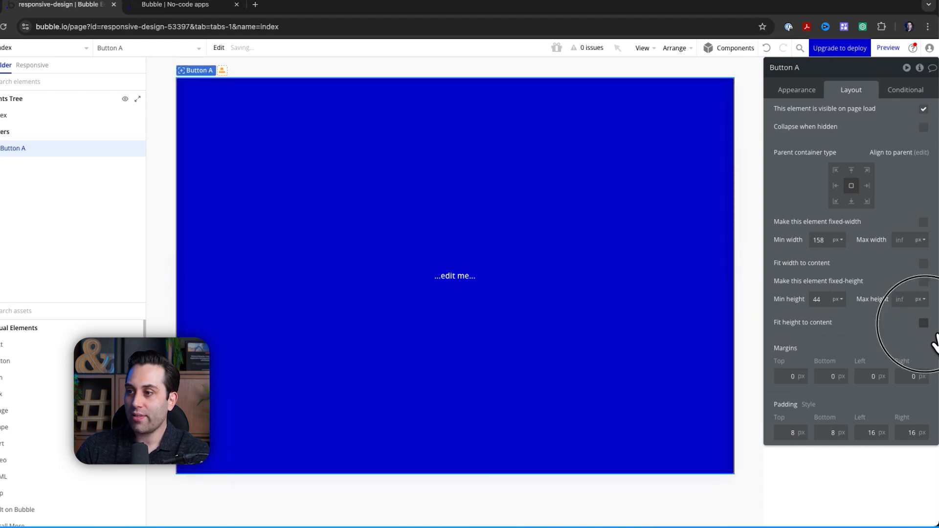
pyautogui.click(934, 338)
# Compare the button with fixed width and Fit width to content turned on and off, finishing with both off
pyautogui.click(933, 235)
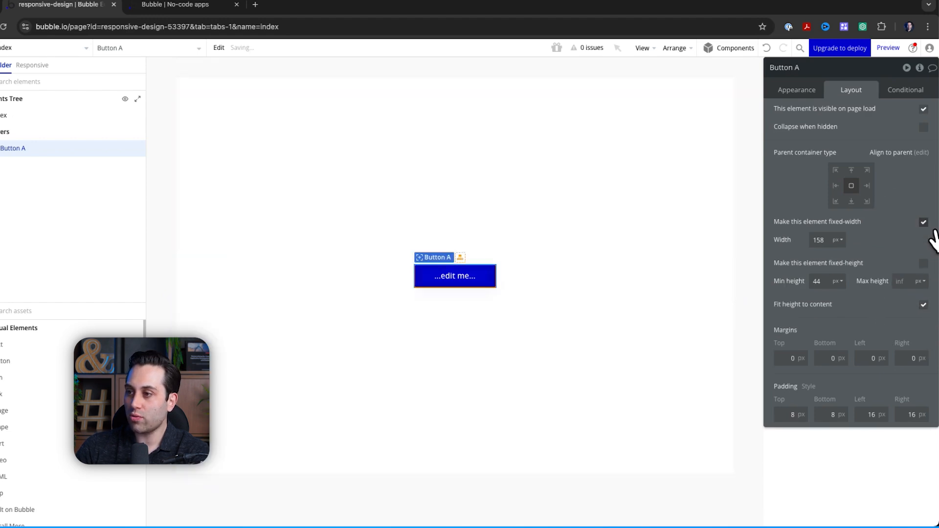
pyautogui.click(933, 235)
pyautogui.click(925, 264)
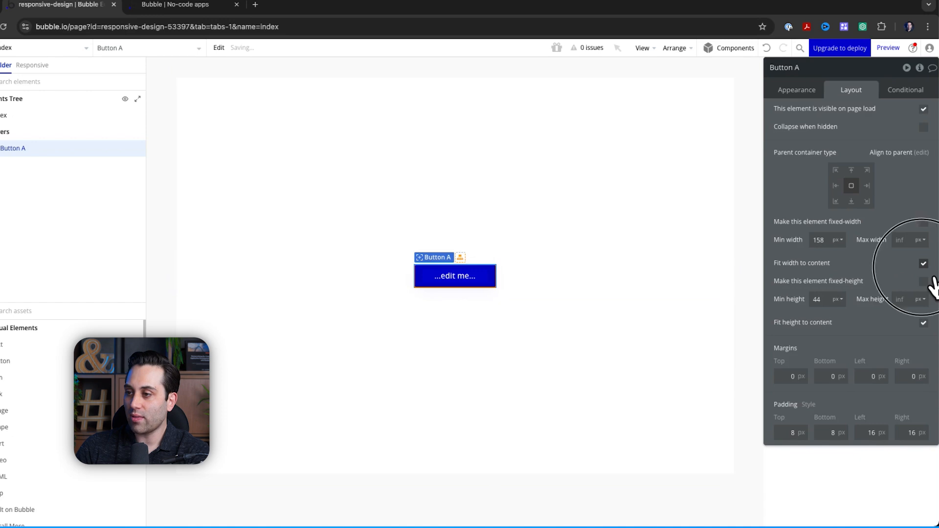
pyautogui.click(925, 263)
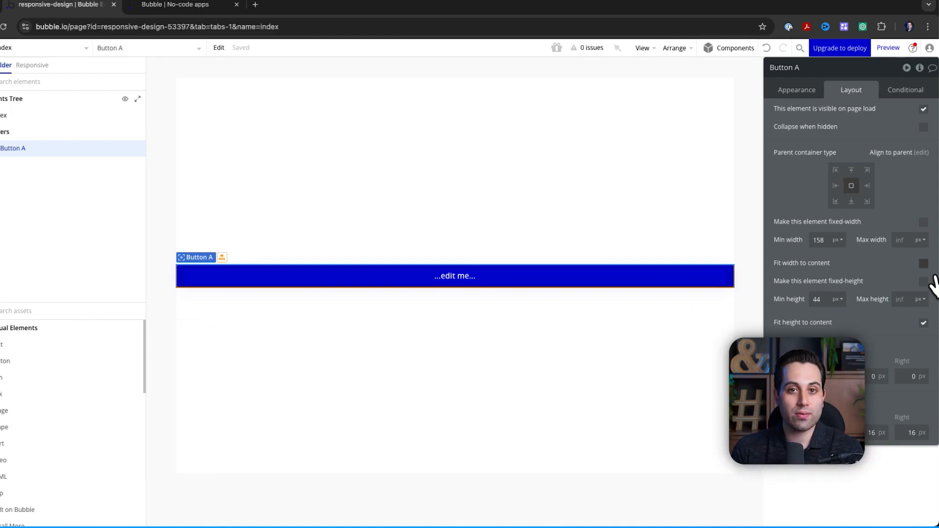
pyautogui.click(929, 274)
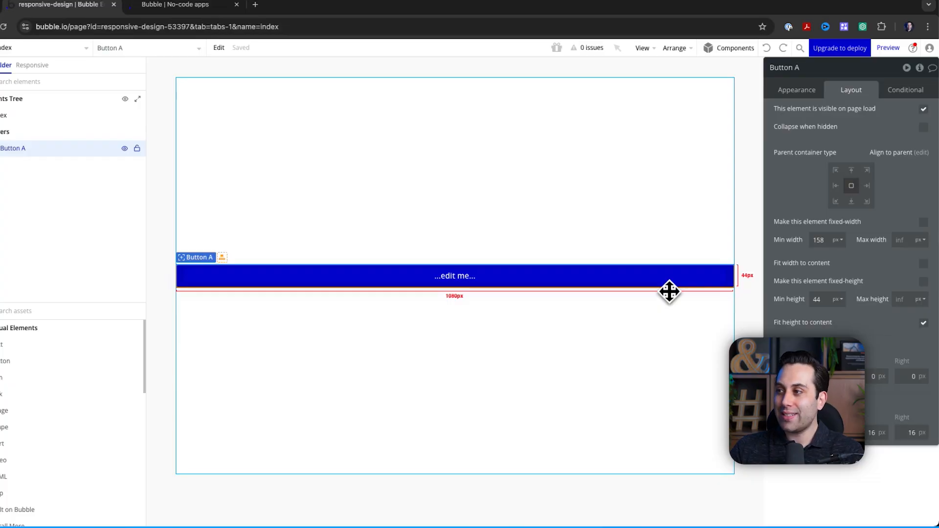
# Add a text element, a second button and an image to the Align to parent index page
pyautogui.click(610, 228)
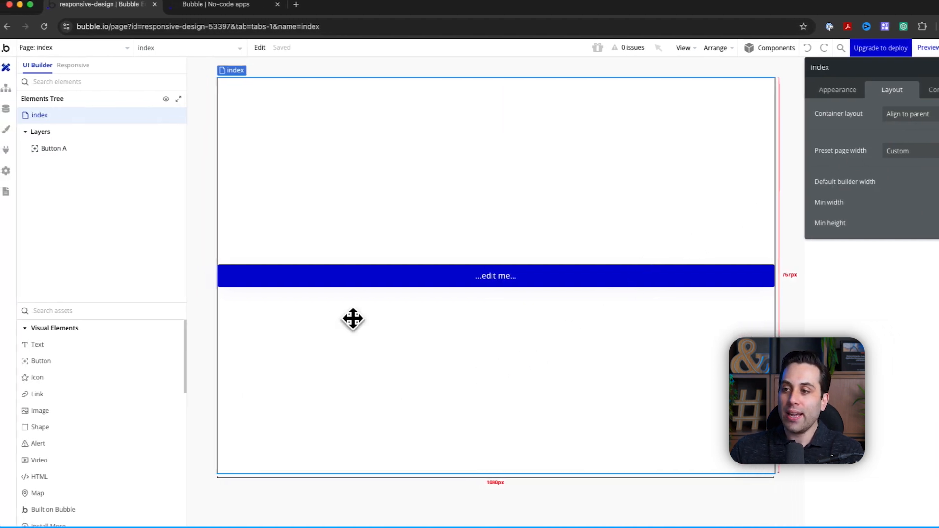
pyautogui.click(347, 280)
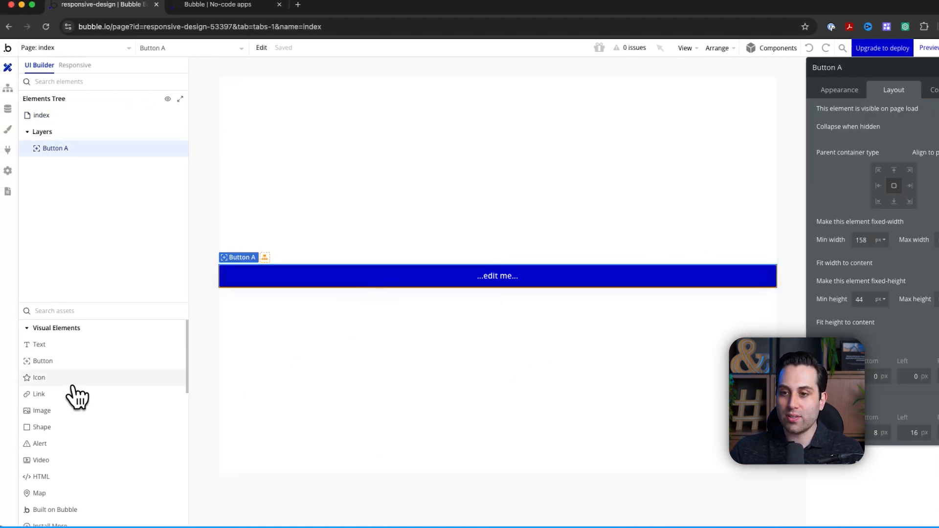
pyautogui.moveTo(44, 345); pyautogui.dragTo(412, 339)
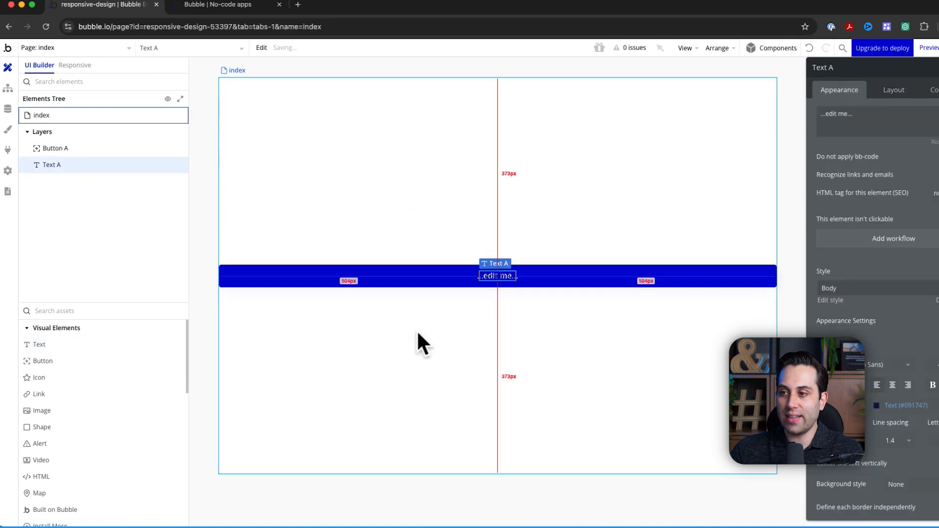
pyautogui.moveTo(62, 367); pyautogui.dragTo(503, 352)
pyautogui.moveTo(100, 420); pyautogui.dragTo(551, 288)
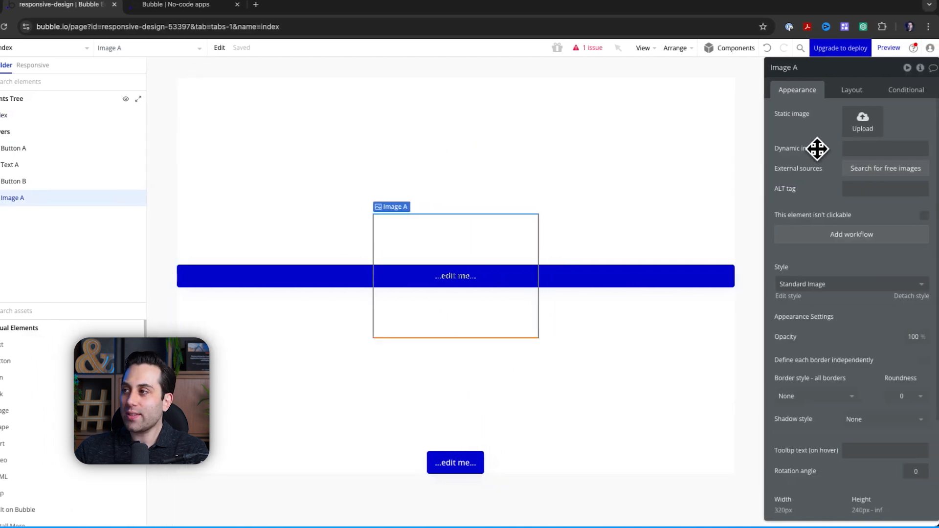
# Align the image to the middle of the page's right edge and the text element to the centre of the top edge
pyautogui.click(869, 95)
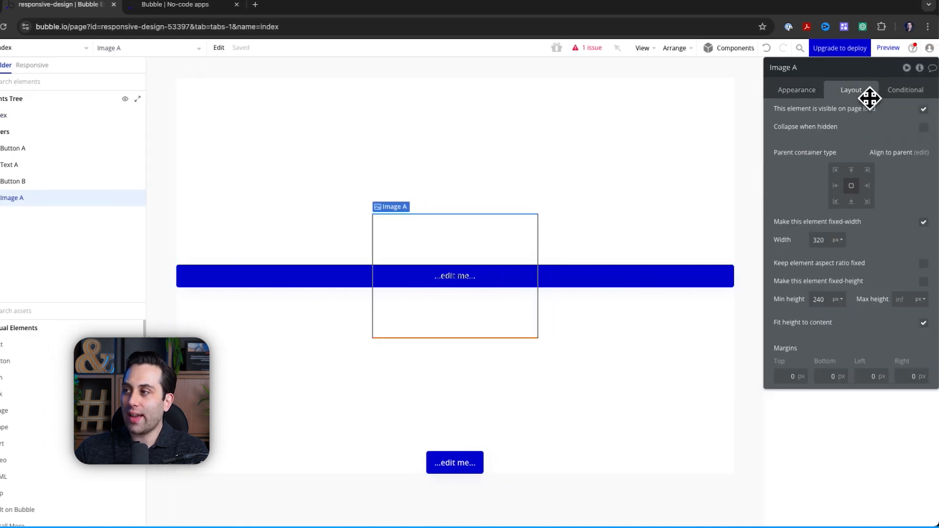
pyautogui.click(870, 188)
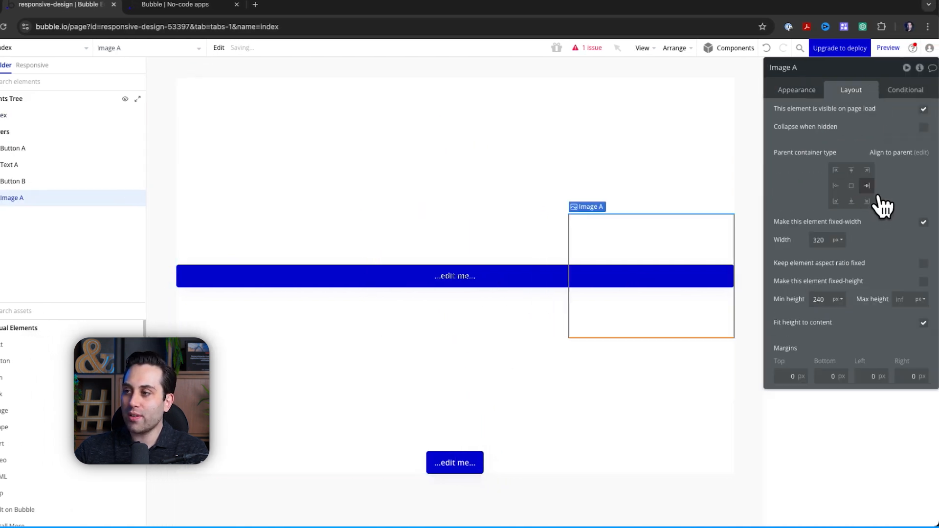
pyautogui.click(456, 277)
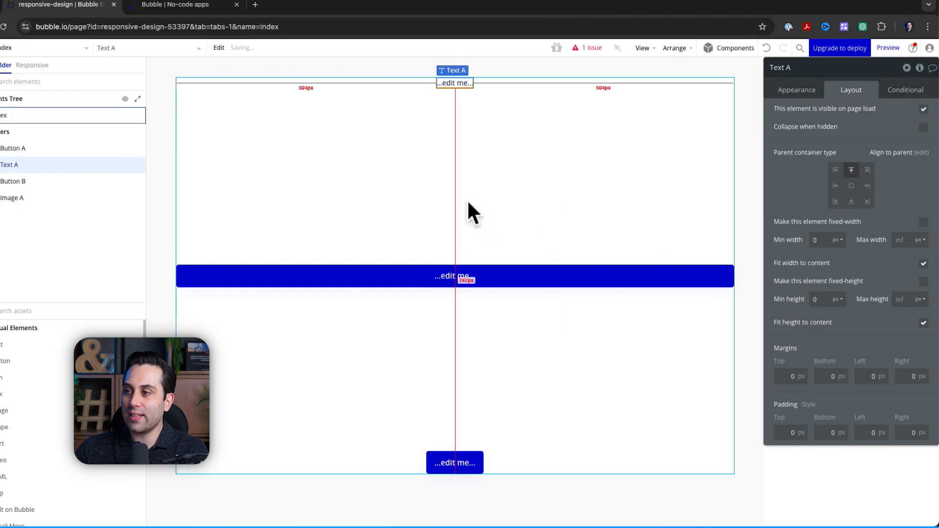
pyautogui.click(459, 466)
# Set the index page's container layout to Row and review the available layout options
pyautogui.click(626, 161)
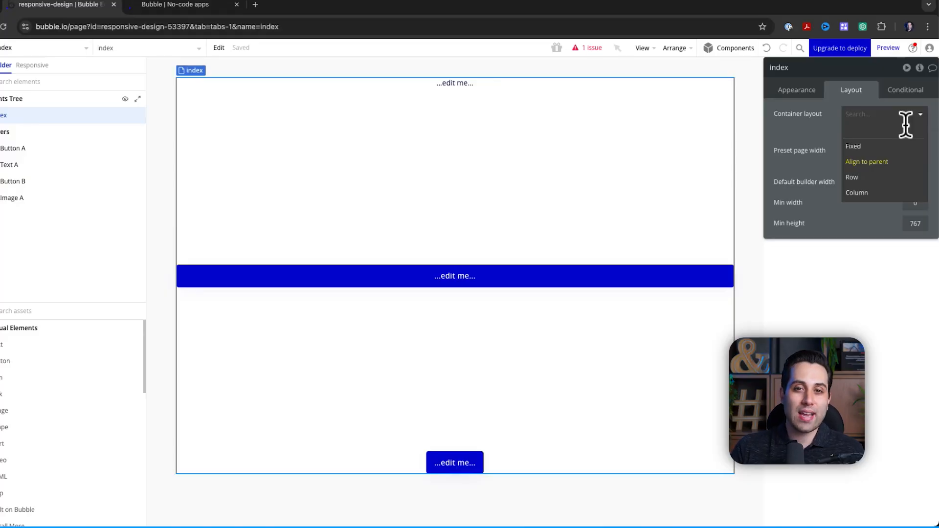
pyautogui.click(885, 179)
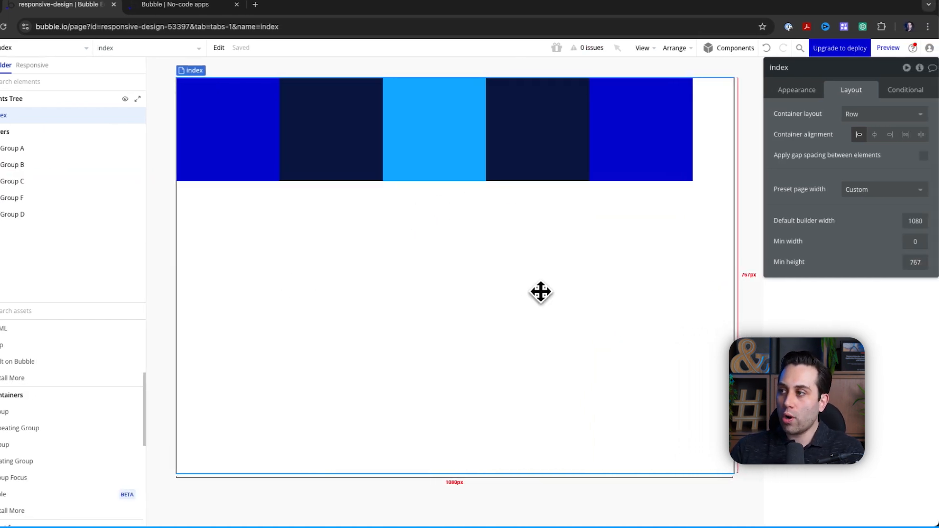
pyautogui.click(887, 116)
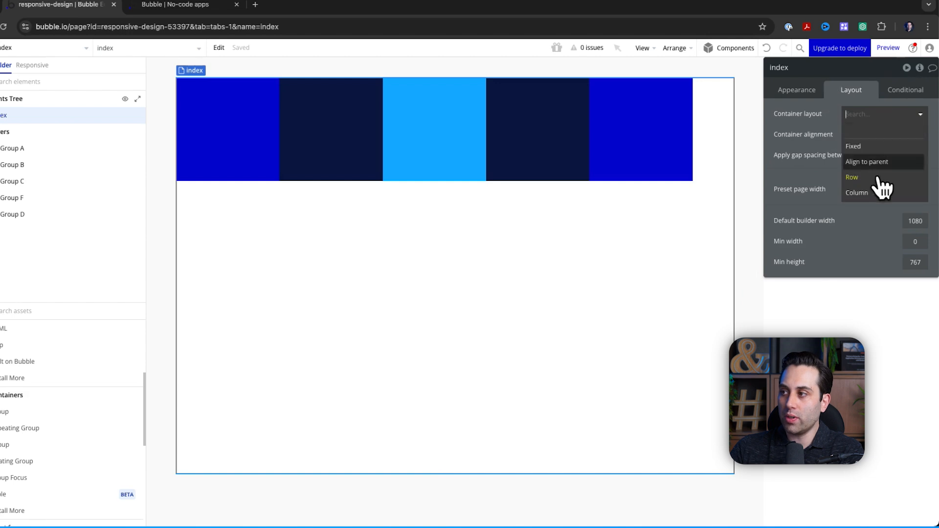
pyautogui.click(619, 230)
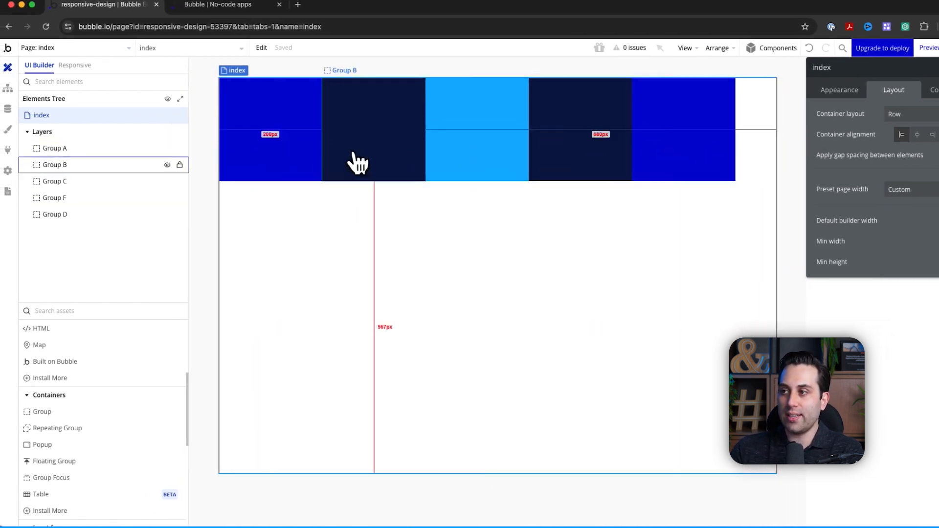
# Start a second row on the index page with pasted copies of the light-blue, navy and blue groups
pyautogui.click(466, 141)
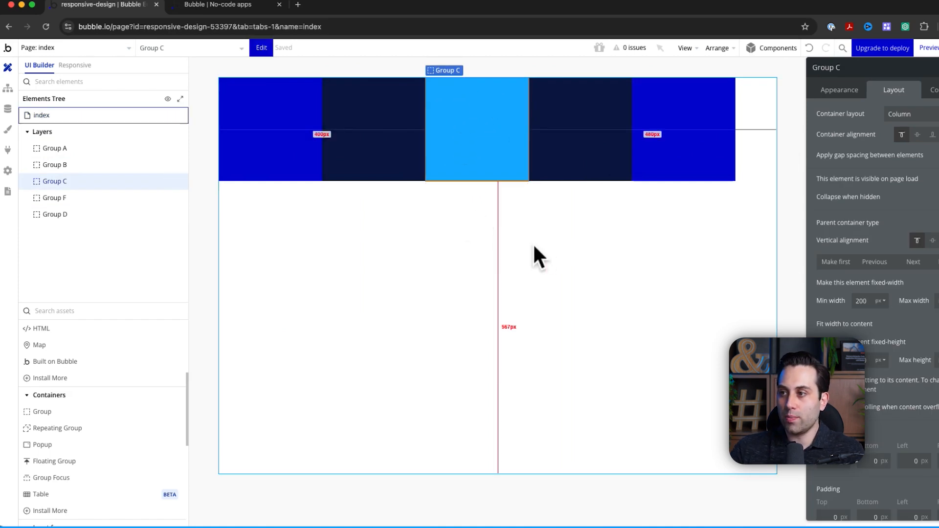
pyautogui.click(518, 252)
pyautogui.press('cmd+v')
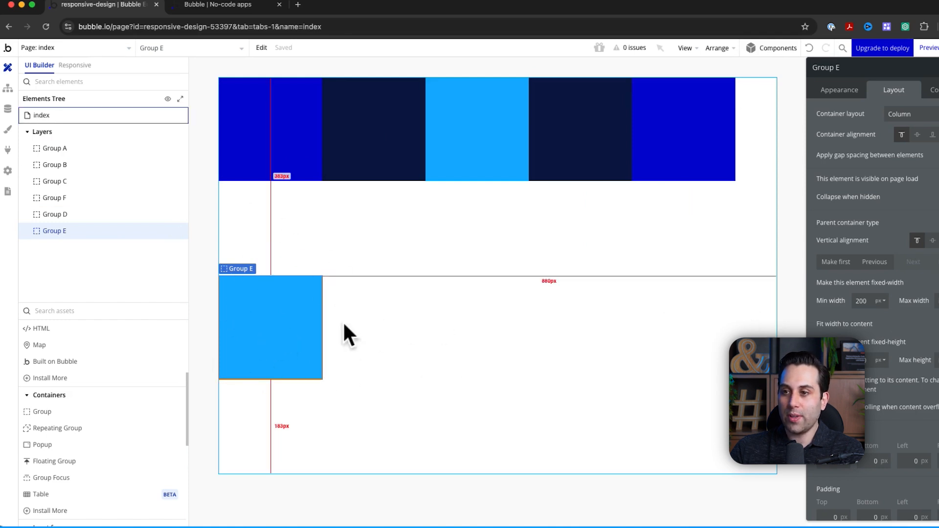
pyautogui.click(373, 151)
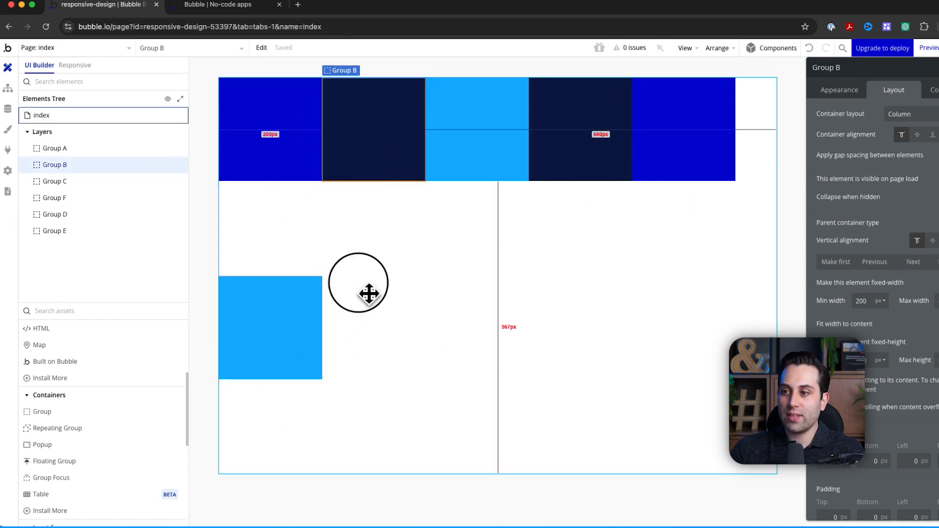
pyautogui.click(369, 293)
pyautogui.hotkey('ctrl', 'v')
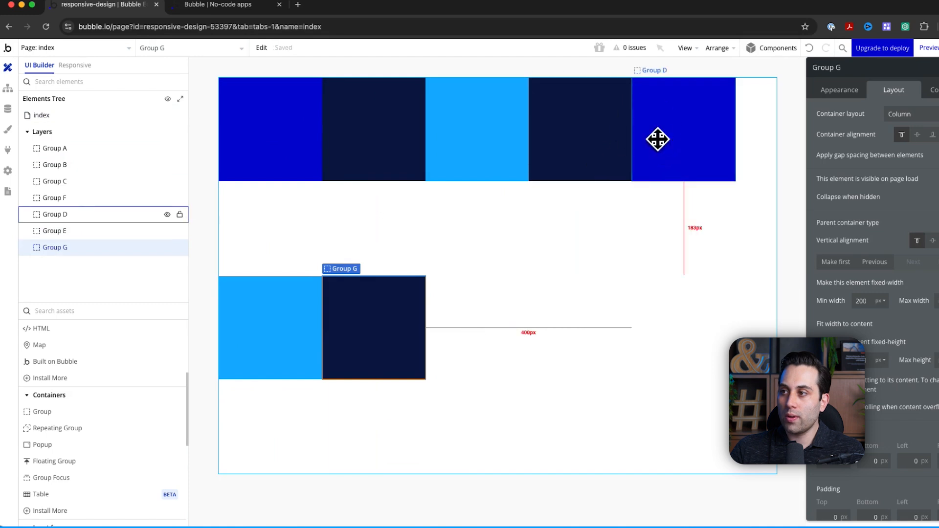
pyautogui.click(514, 256)
pyautogui.press('super+v')
pyautogui.click(713, 131)
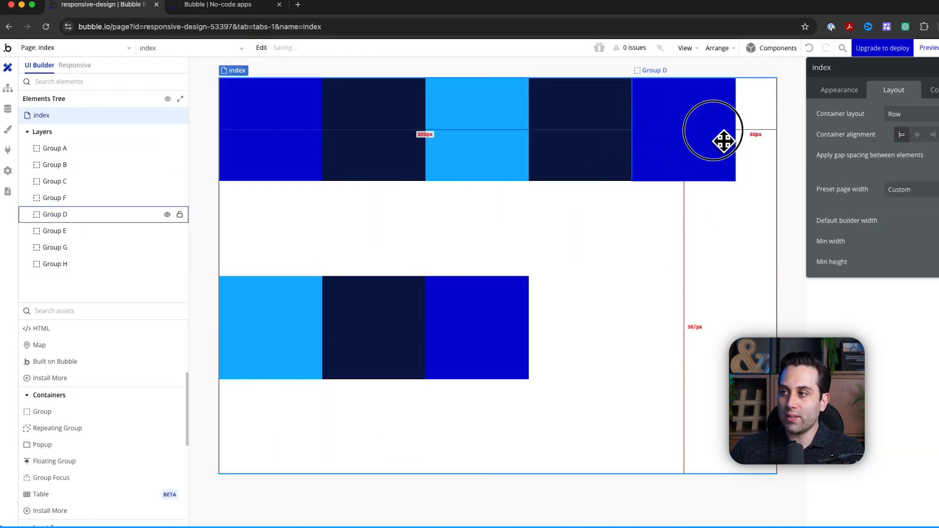
# Complete the second row by pasting another copy of the light-blue group and of the navy group
pyautogui.click(305, 167)
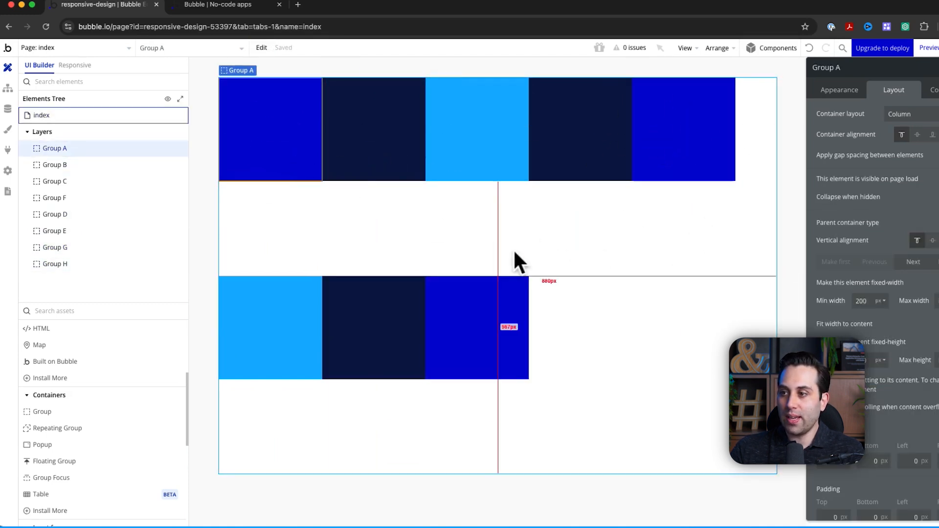
pyautogui.click(480, 176)
pyautogui.click(551, 252)
pyautogui.press('super+v')
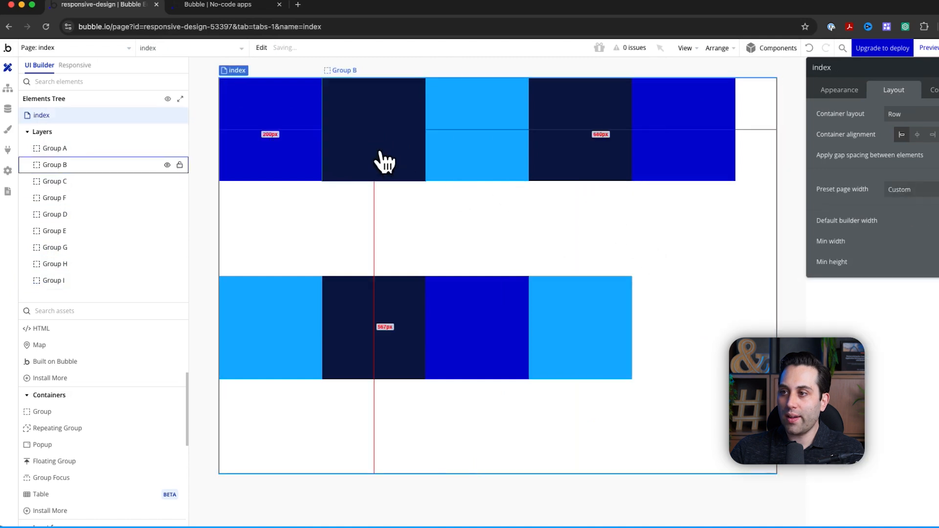
pyautogui.click(381, 155)
pyautogui.click(484, 239)
pyautogui.press('super+v')
pyautogui.click(685, 245)
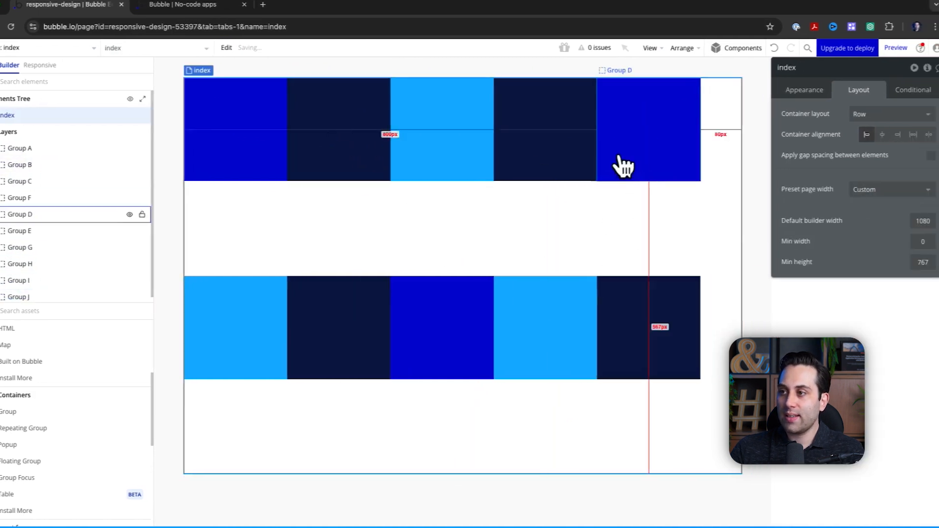
# Paste a copy of the blue Group D onto the index page to start a third row
pyautogui.click(486, 176)
pyautogui.click(637, 164)
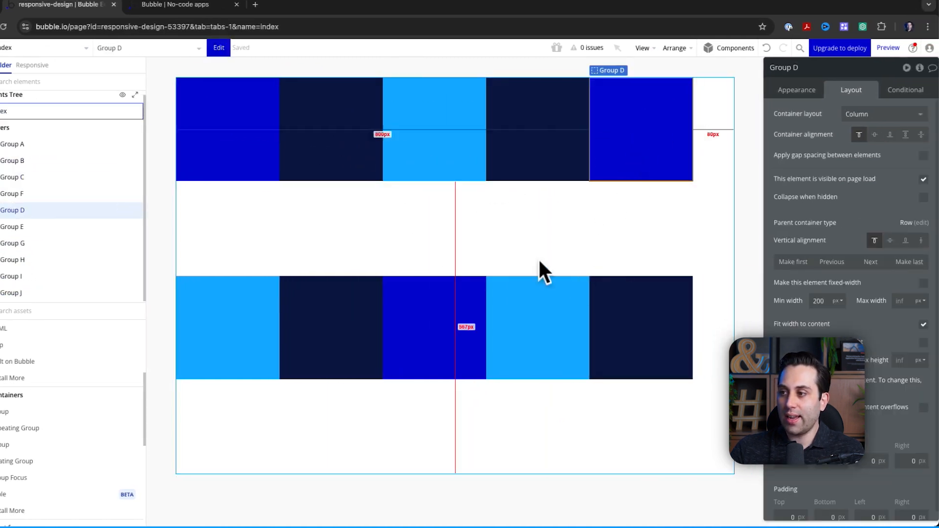
pyautogui.click(538, 258)
pyautogui.press('super+v')
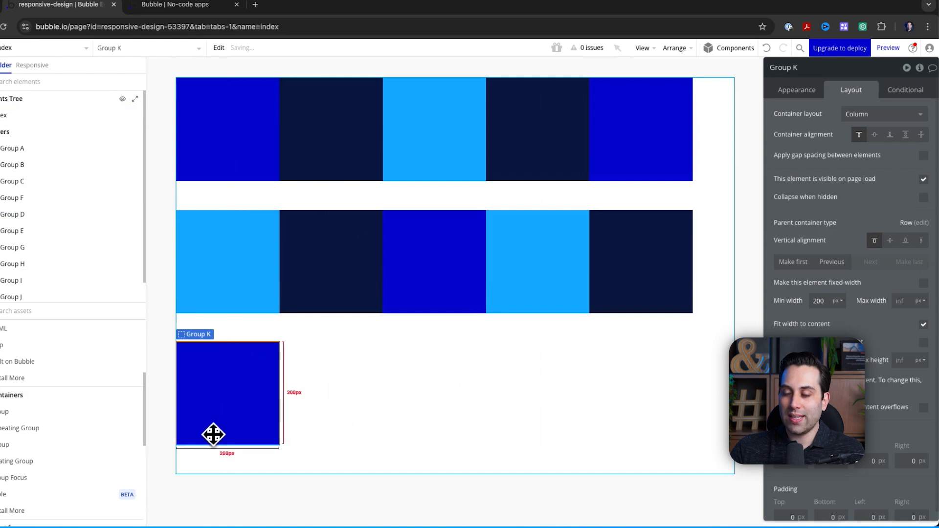
# Try the Column container layout on the index page, look over the stacked groups and return the layout to Row
pyautogui.click(453, 405)
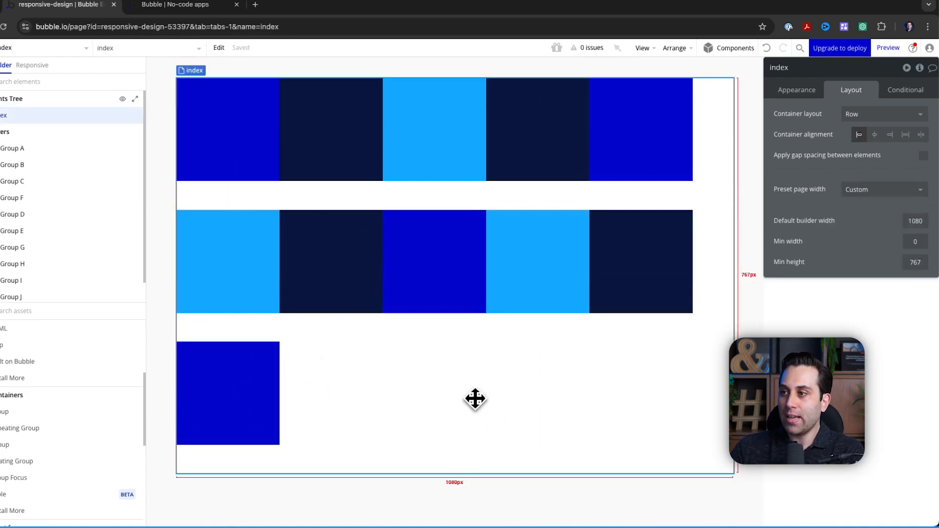
pyautogui.click(914, 117)
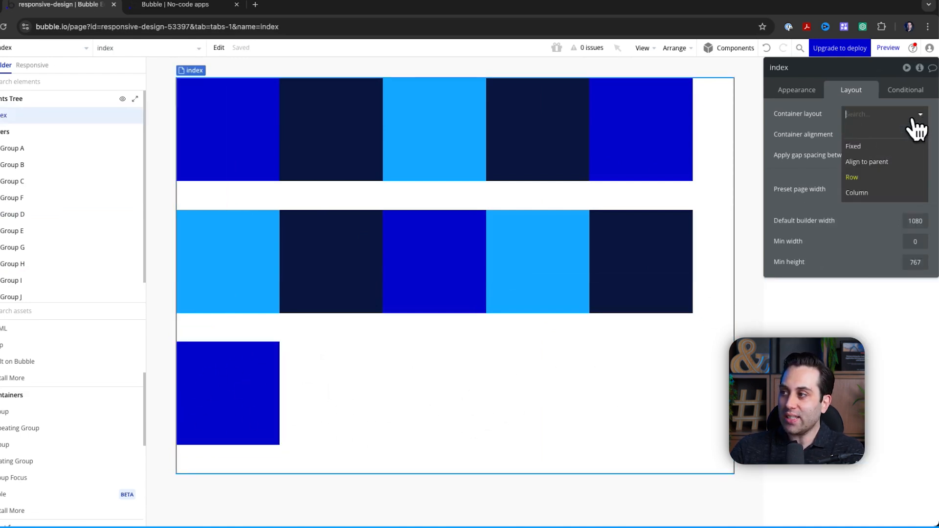
pyautogui.click(874, 195)
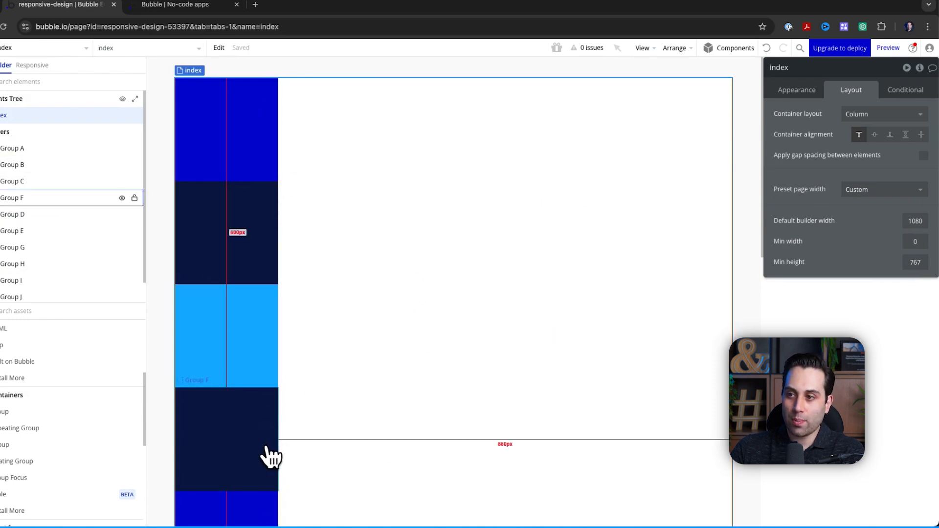
pyautogui.scroll(-5, 292, 304)
pyautogui.scroll(-4, 292, 304)
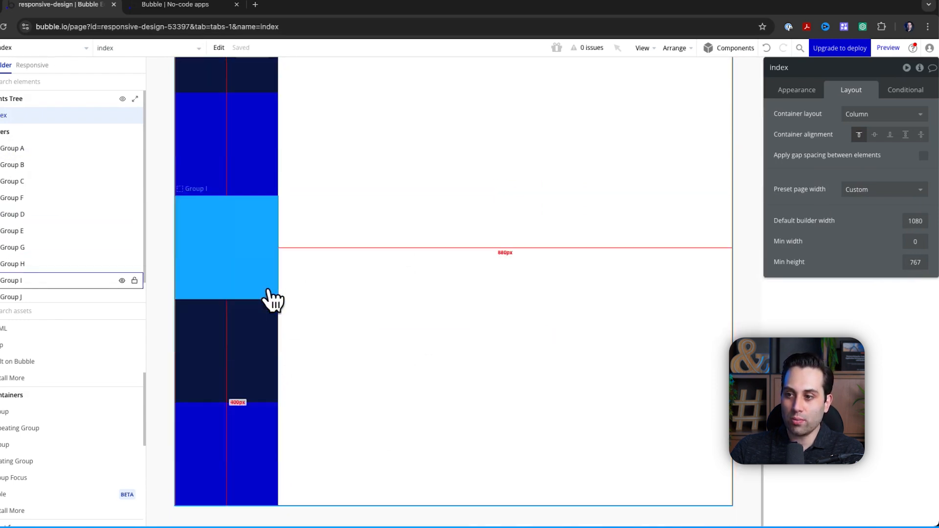
pyautogui.scroll(8, 294, 430)
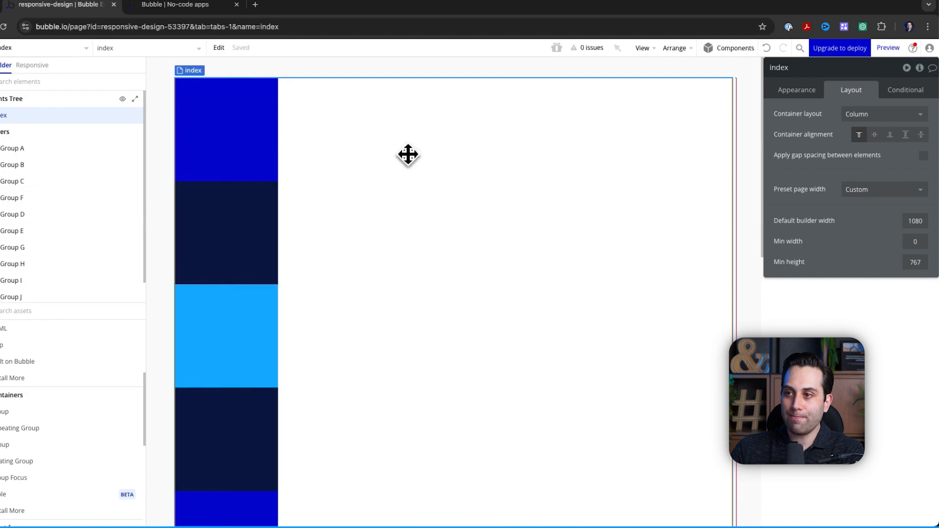
pyautogui.click(899, 116)
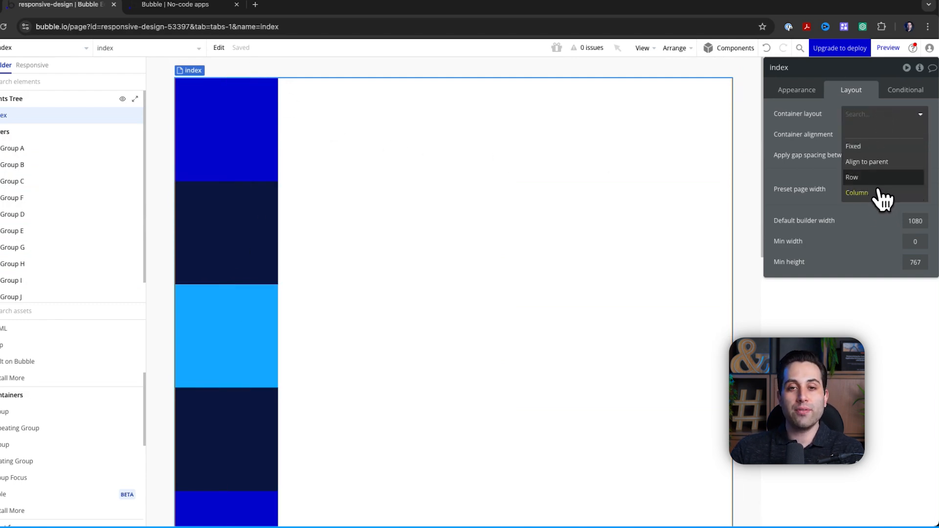
pyautogui.click(877, 180)
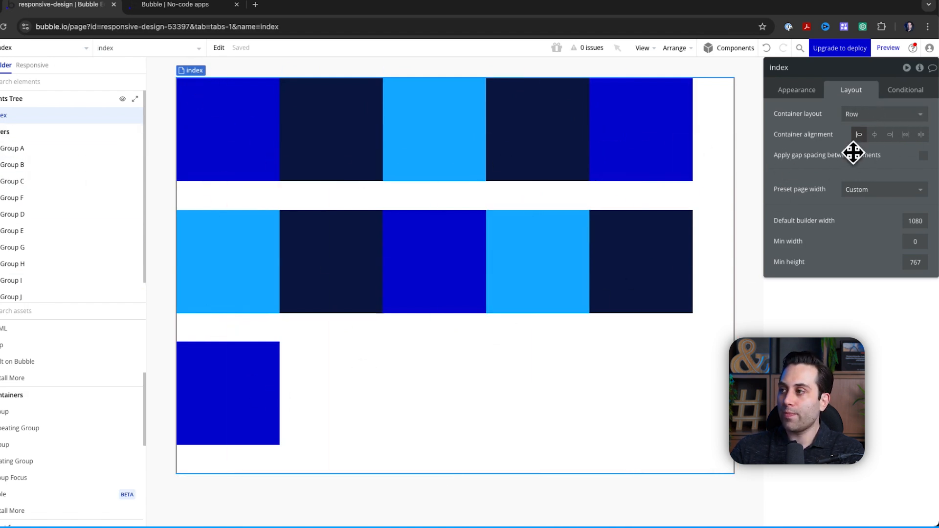
# Try centre, right and space-around container alignment on the index page's Row layout, and check space-around in the preview while resizing the window
pyautogui.click(875, 135)
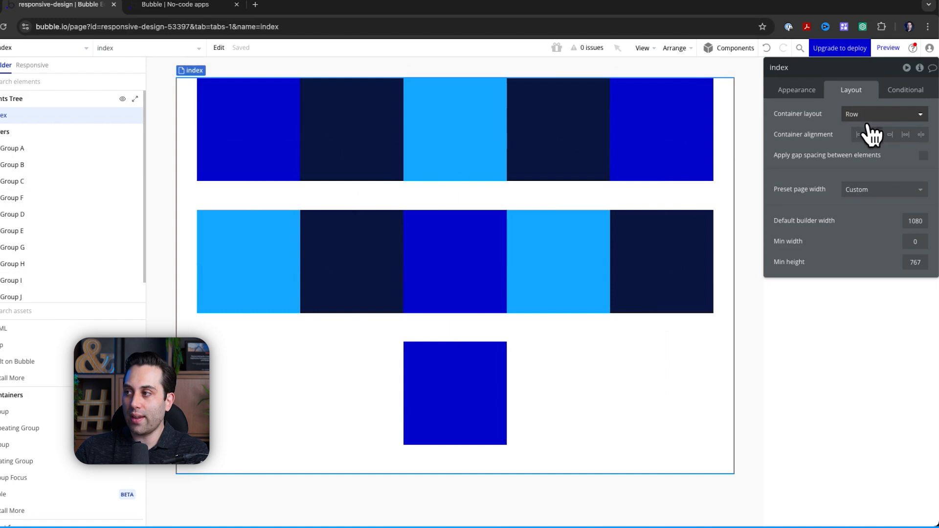
pyautogui.click(890, 134)
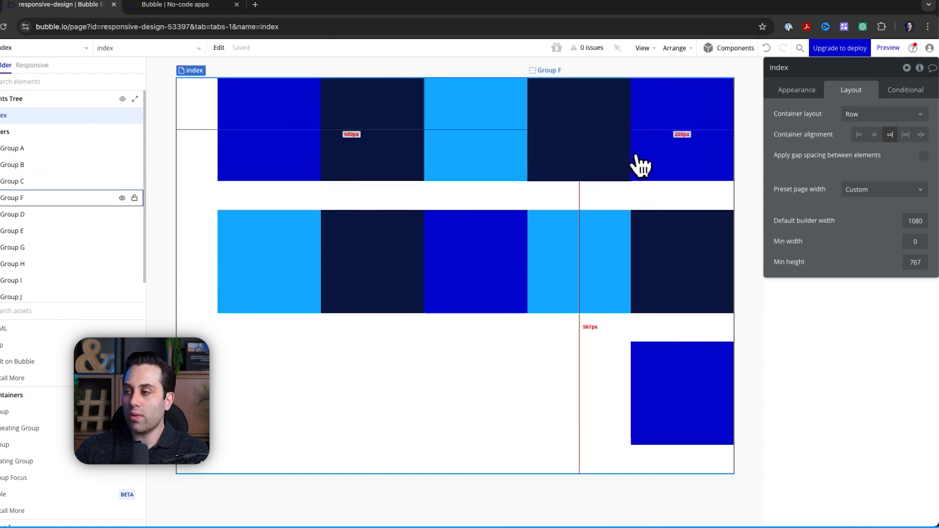
pyautogui.click(906, 135)
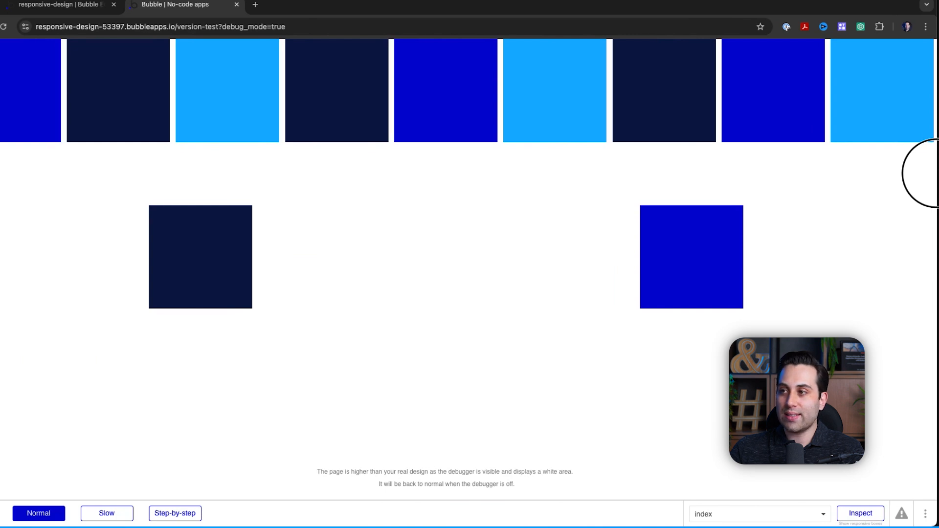
pyautogui.moveTo(936, 174); pyautogui.dragTo(938, 272)
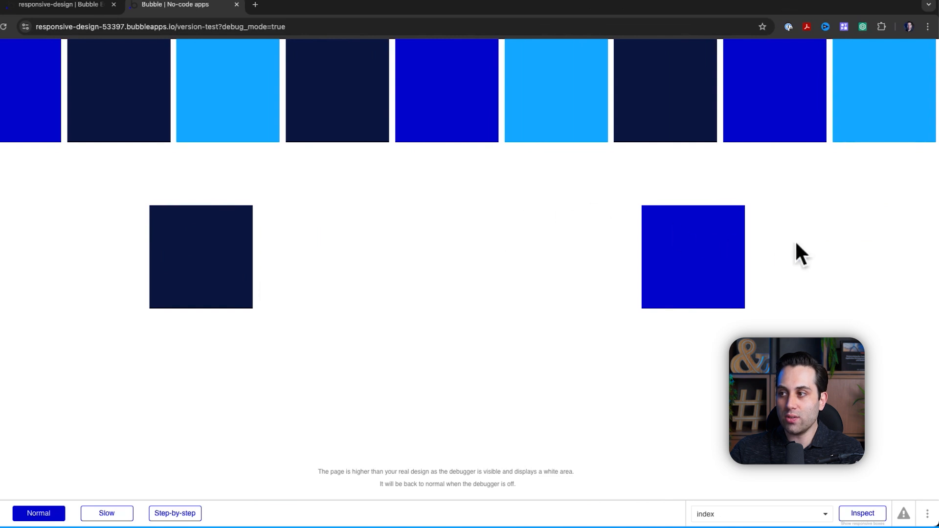
pyautogui.click(82, 14)
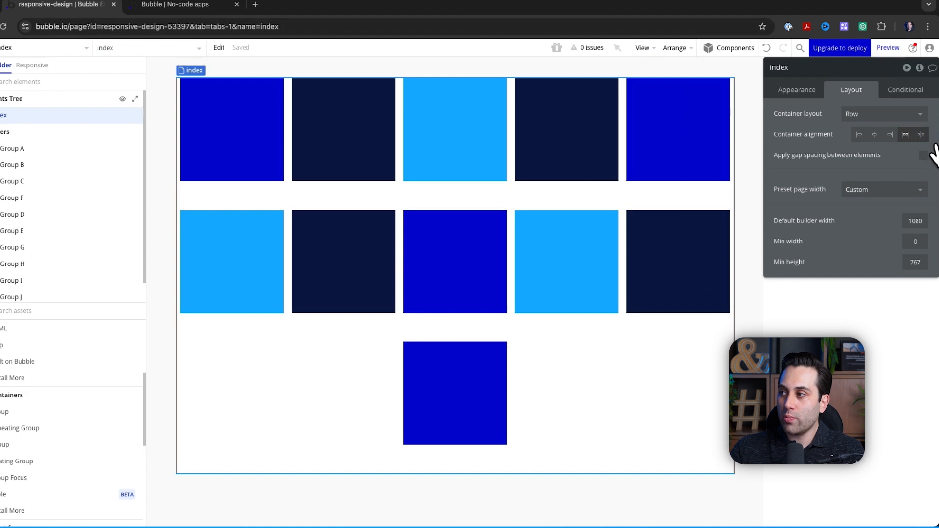
# Set the index page's container alignment to space between and preview the page while resizing the browser window
pyautogui.click(921, 135)
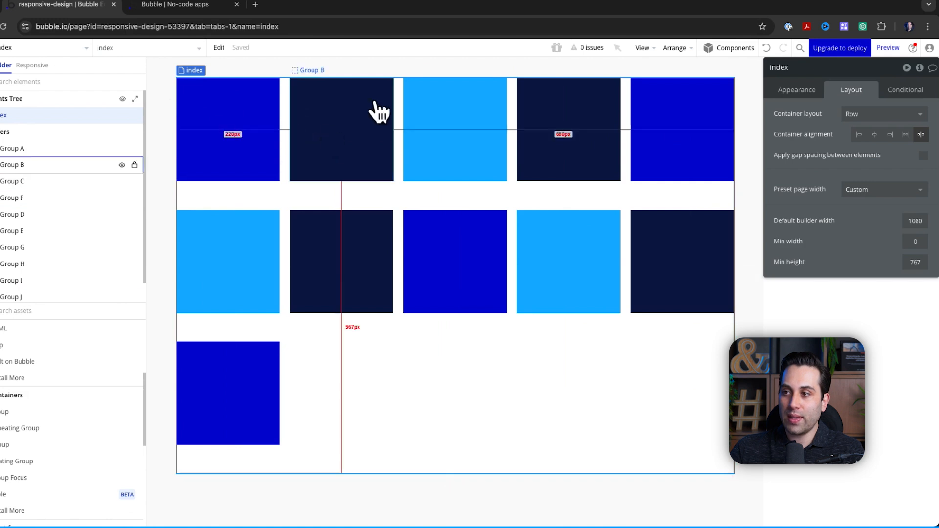
pyautogui.click(889, 48)
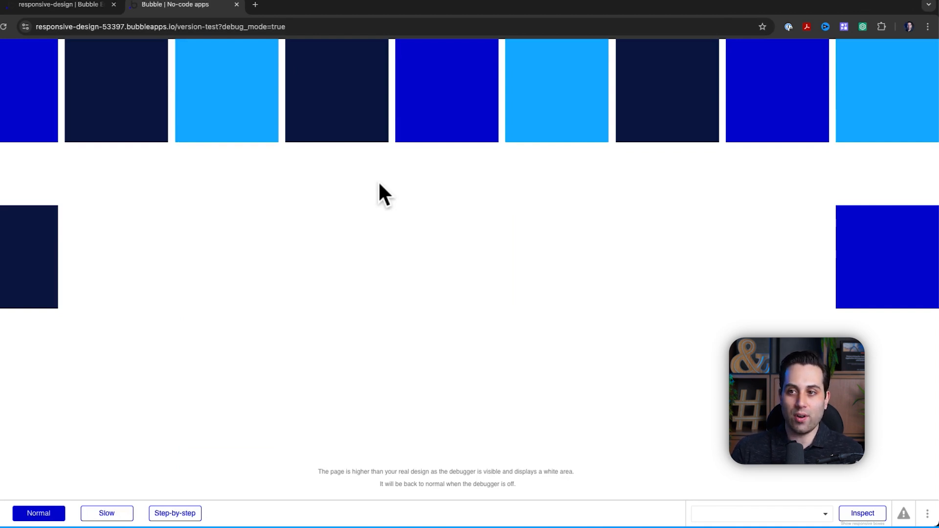
pyautogui.moveTo(937, 179); pyautogui.dragTo(925, 227)
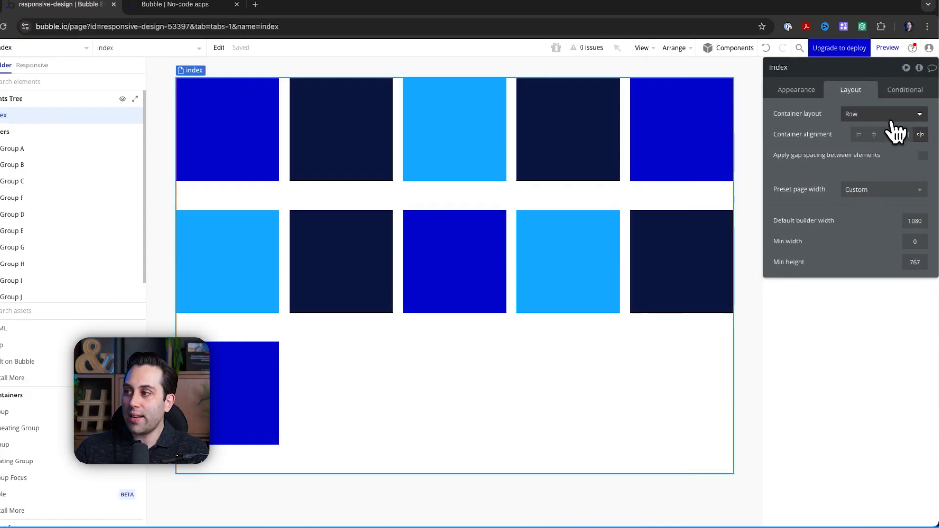
pyautogui.click(892, 117)
pyautogui.click(892, 195)
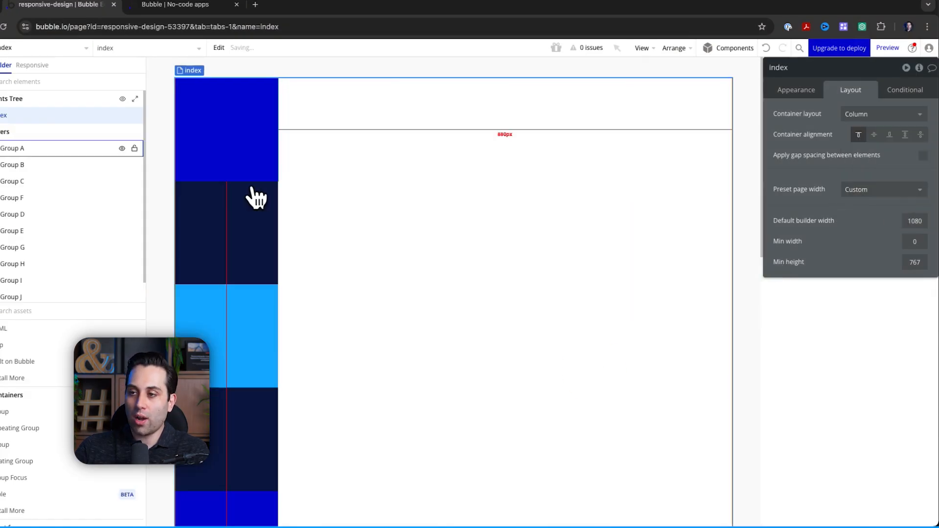
pyautogui.press('super+z')
# Set the index page's container layout to Column, look over the stacked groups and try the container alignments, ending with space between
pyautogui.click(894, 117)
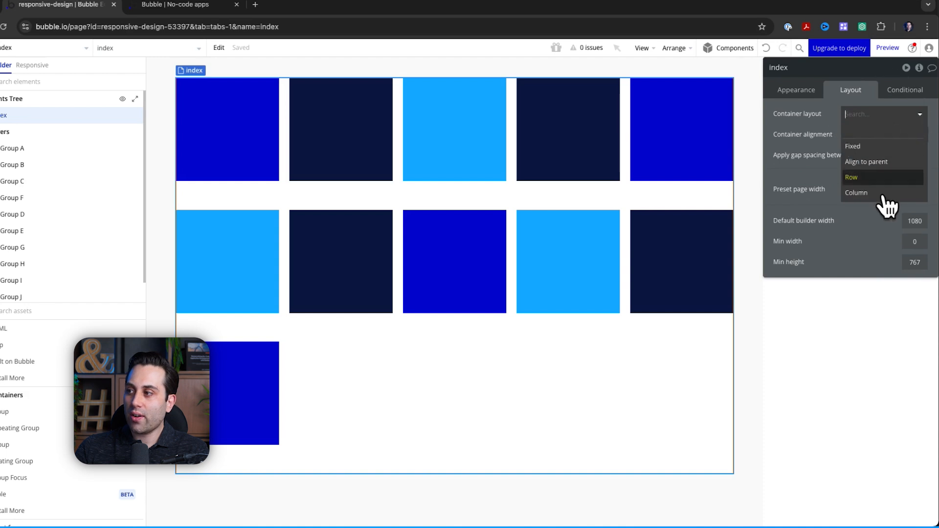
pyautogui.click(884, 196)
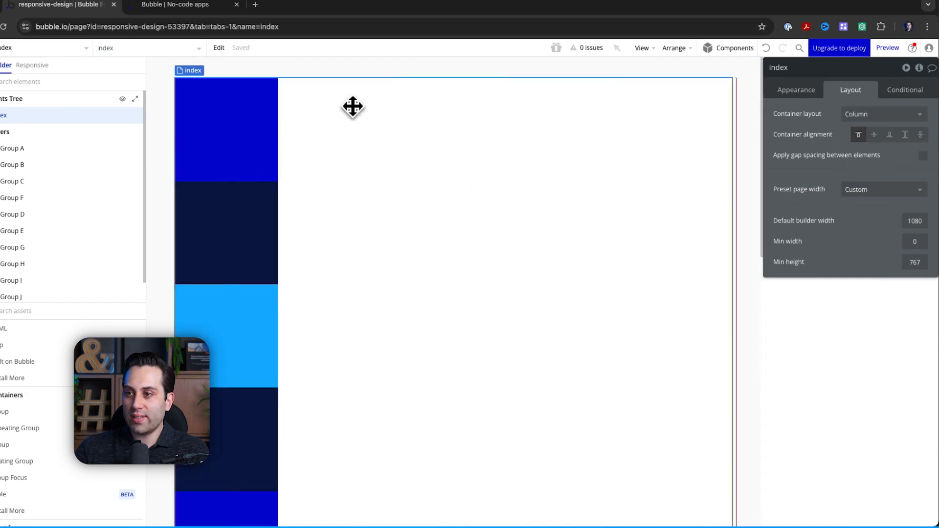
pyautogui.scroll(-12, 286, 348)
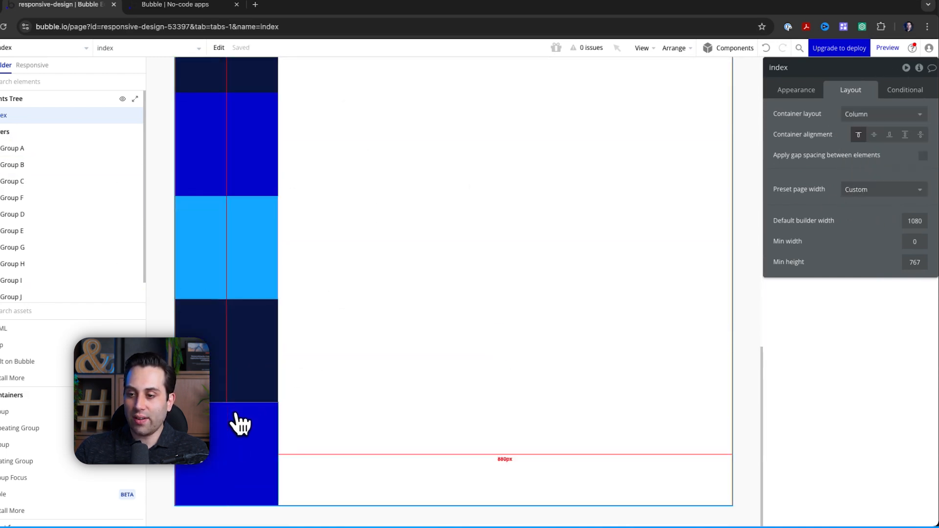
pyautogui.scroll(12, 242, 416)
pyautogui.scroll(1, 245, 405)
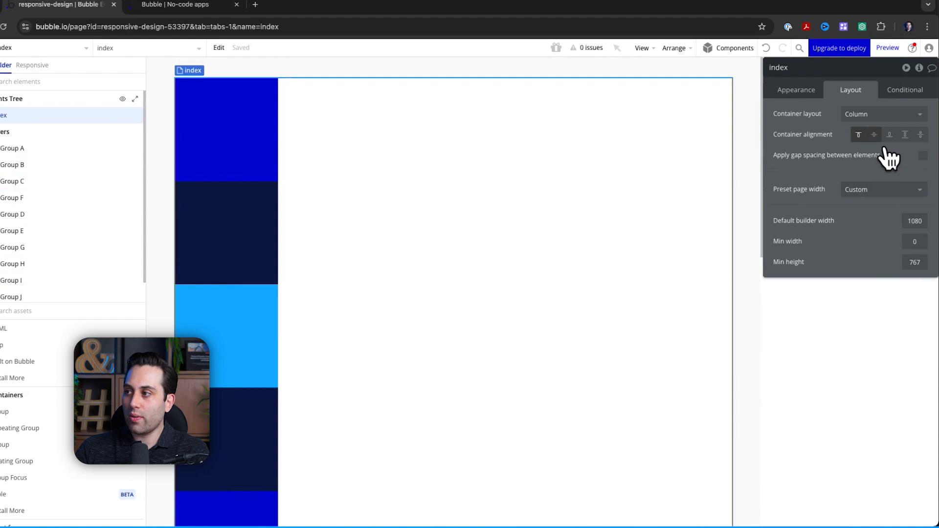
pyautogui.click(875, 135)
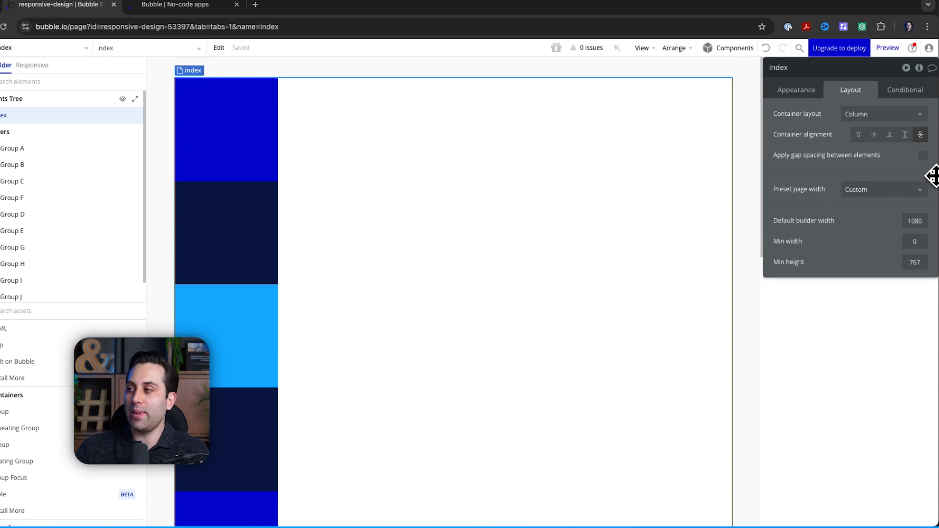
# Apply gap spacing between the index page's elements, trying a 200 px row gap, reducing it gradually and setting it to 20 px
pyautogui.click(924, 155)
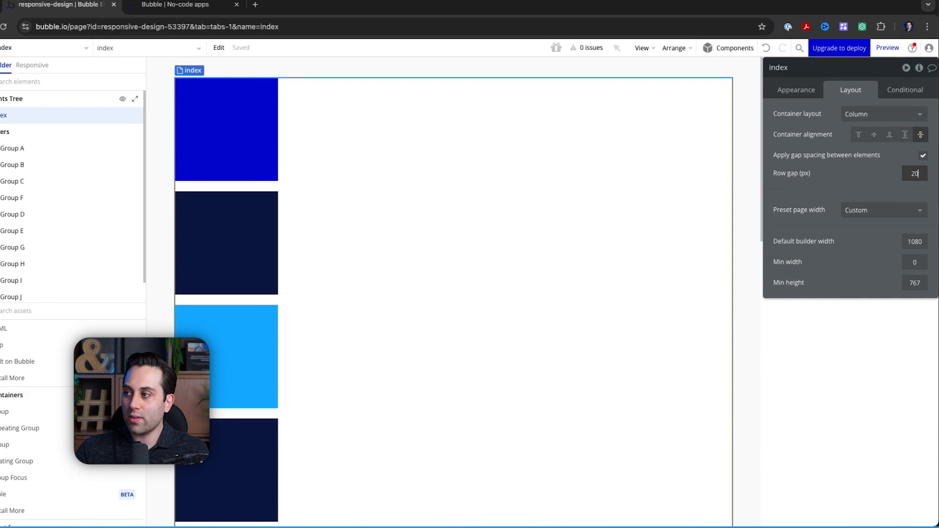
pyautogui.press('Return')
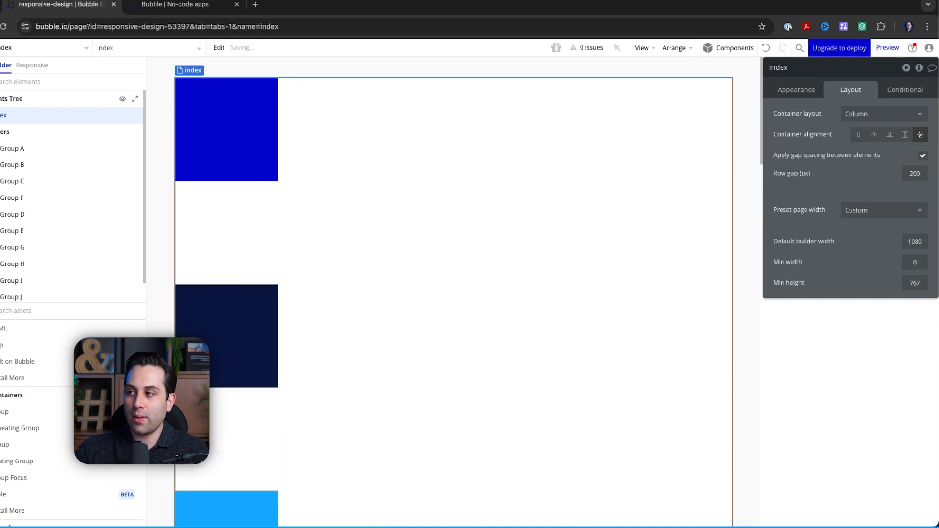
pyautogui.click(915, 174)
pyautogui.press('Down')
pyautogui.press('Down')
pyautogui.press('Down')
pyautogui.press('Down')
pyautogui.press('Down')
pyautogui.press('Down')
pyautogui.press('Down')
pyautogui.press('Down')
pyautogui.press('Down')
pyautogui.press('Down')
pyautogui.press('Down')
pyautogui.press('Down')
pyautogui.press('Down')
pyautogui.press('Down')
pyautogui.press('Down')
pyautogui.press('Down')
pyautogui.press('Down')
pyautogui.press('Down')
pyautogui.press('Down')
pyautogui.press('Down')
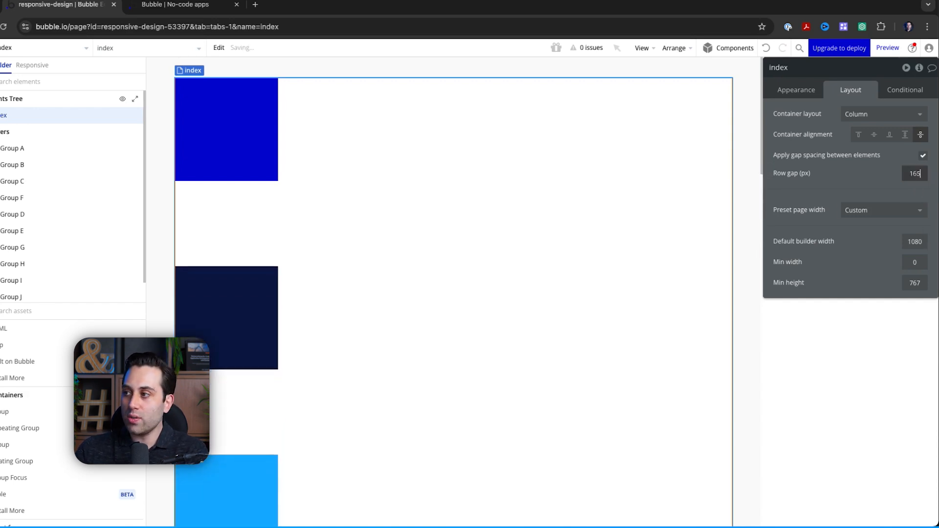
pyautogui.write('20')
pyautogui.press('Return')
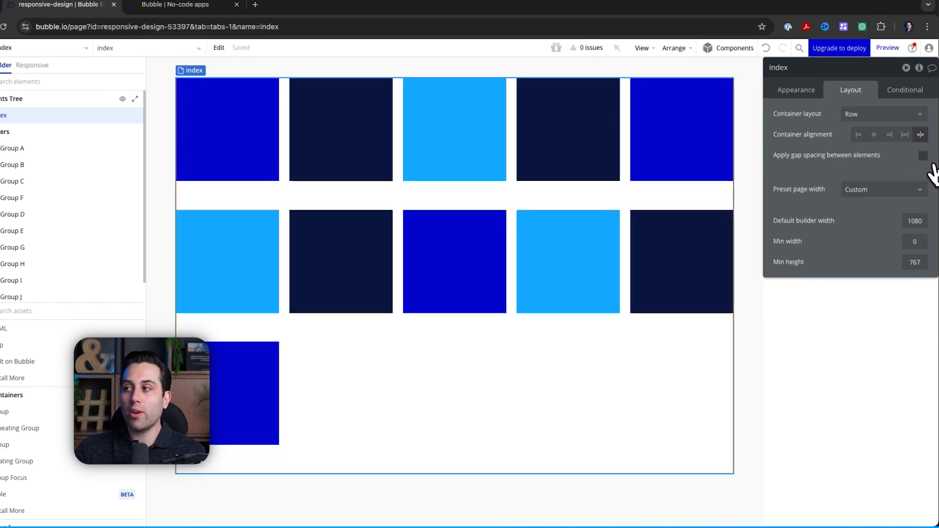
# Set the index page's container layout to Row, apply gap spacing between elements and set the column gap to 40 px
pyautogui.click(891, 117)
pyautogui.click(886, 183)
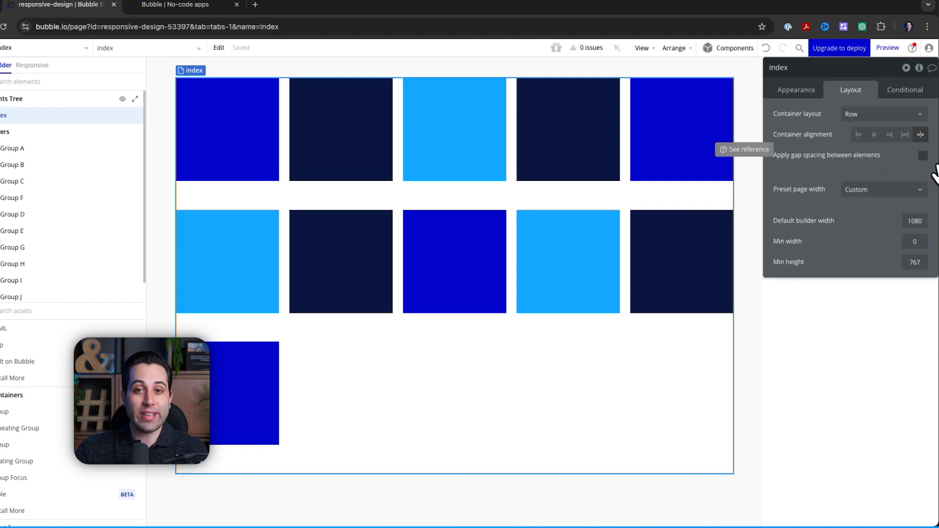
pyautogui.click(923, 155)
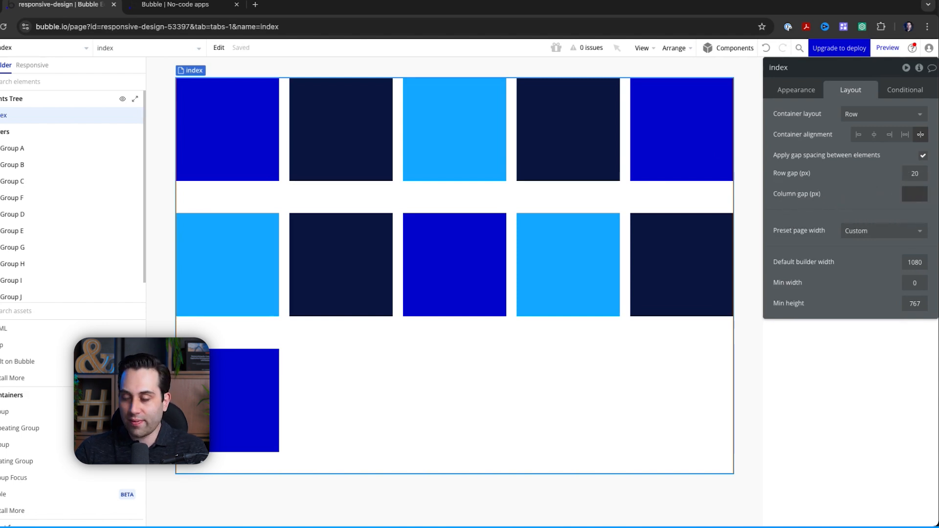
pyautogui.write('40')
pyautogui.press('Return')
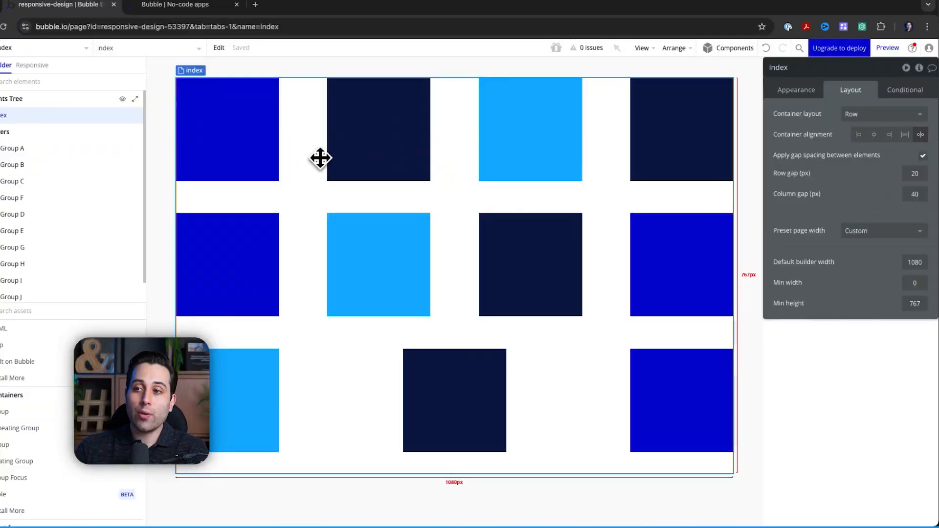
# Select the first dark-blue group, Group A, on the index page
pyautogui.click(239, 128)
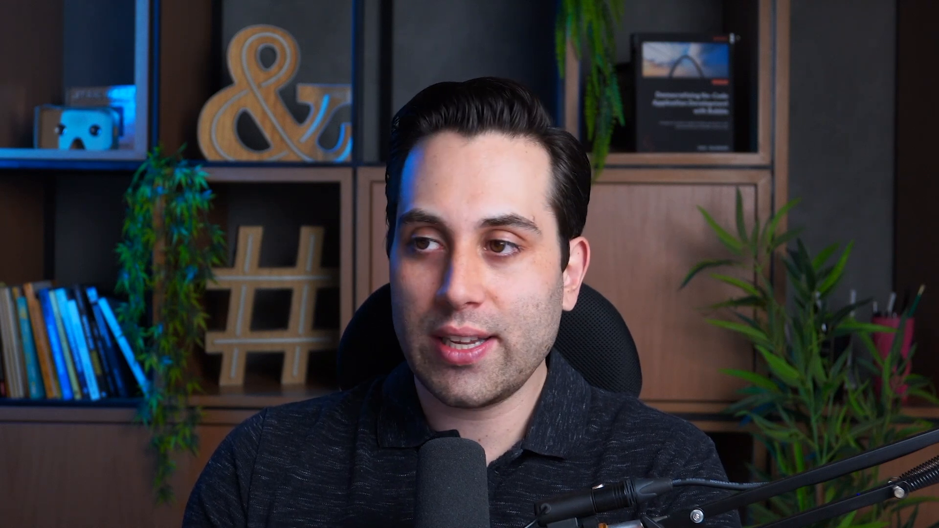
pyautogui.click(306, 148)
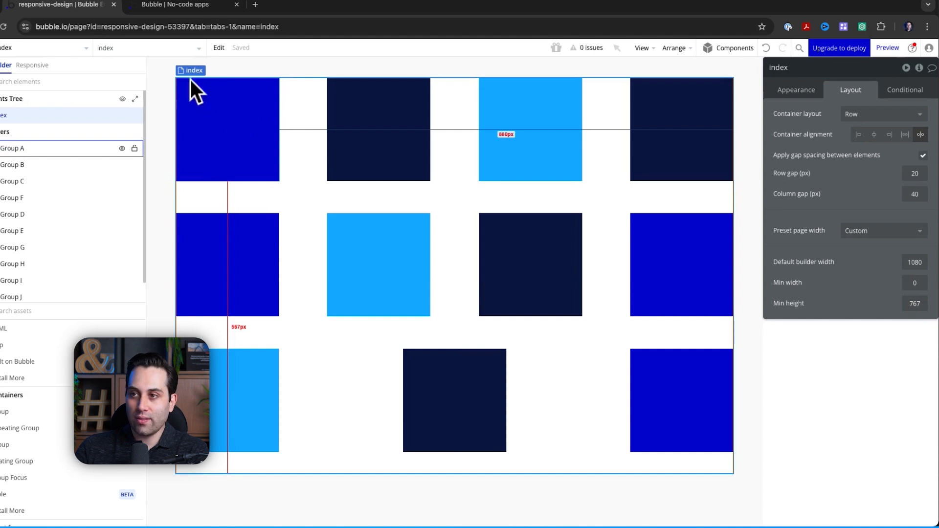
pyautogui.click(235, 135)
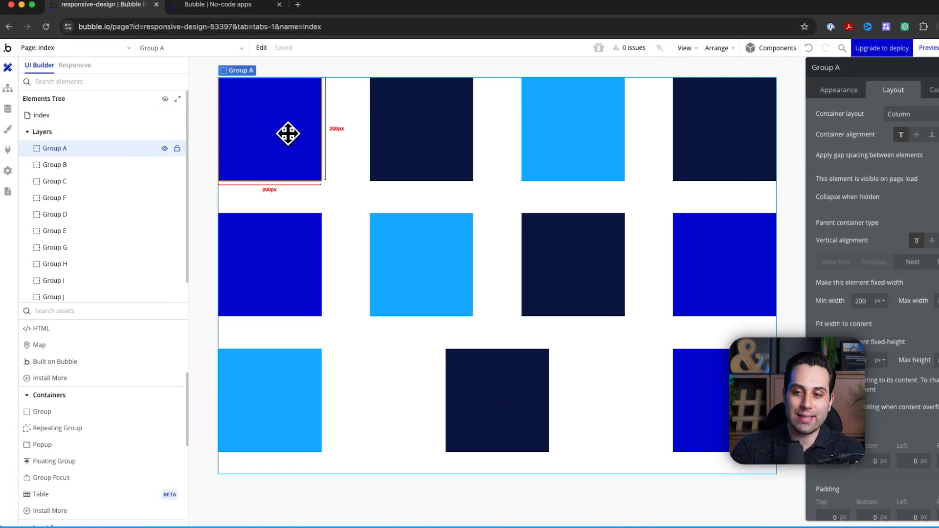
# Add a button element inside the light-blue Group E in the second row
pyautogui.scroll(-1, 163, 439)
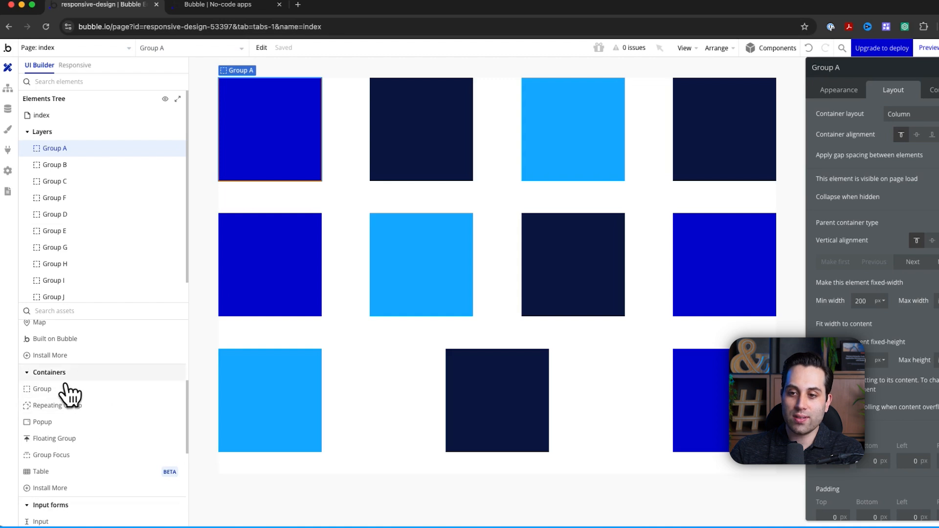
pyautogui.scroll(4, 90, 455)
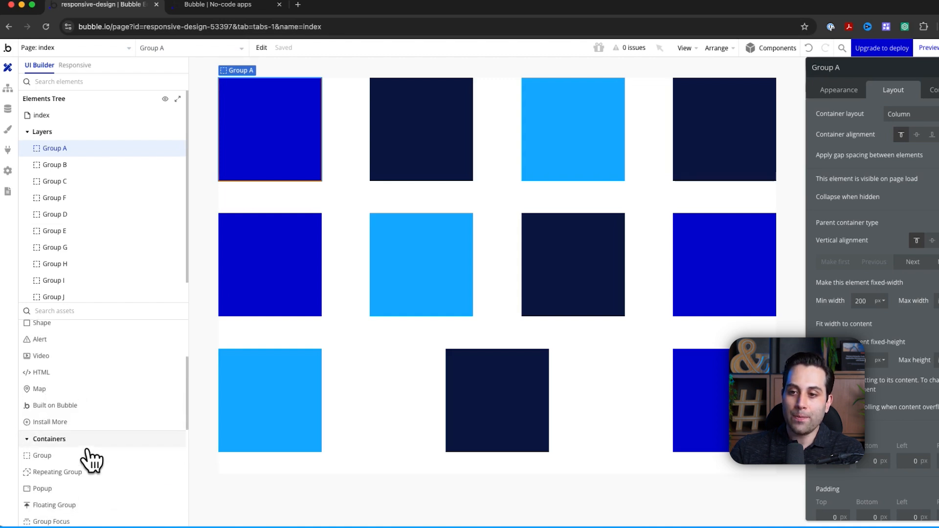
pyautogui.scroll(5, 78, 416)
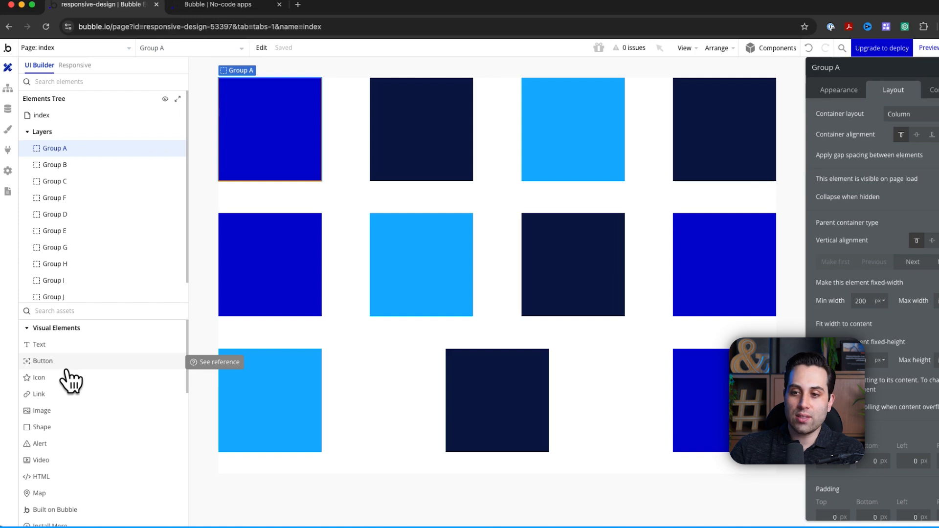
pyautogui.moveTo(68, 372); pyautogui.dragTo(419, 268)
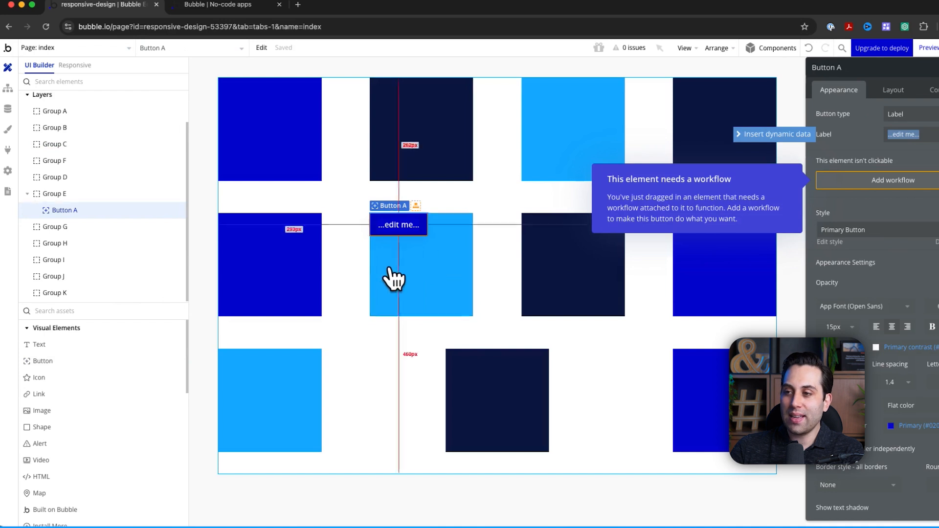
# Inspect Group E, its nested button and Group D by selecting each of them in turn
pyautogui.click(445, 267)
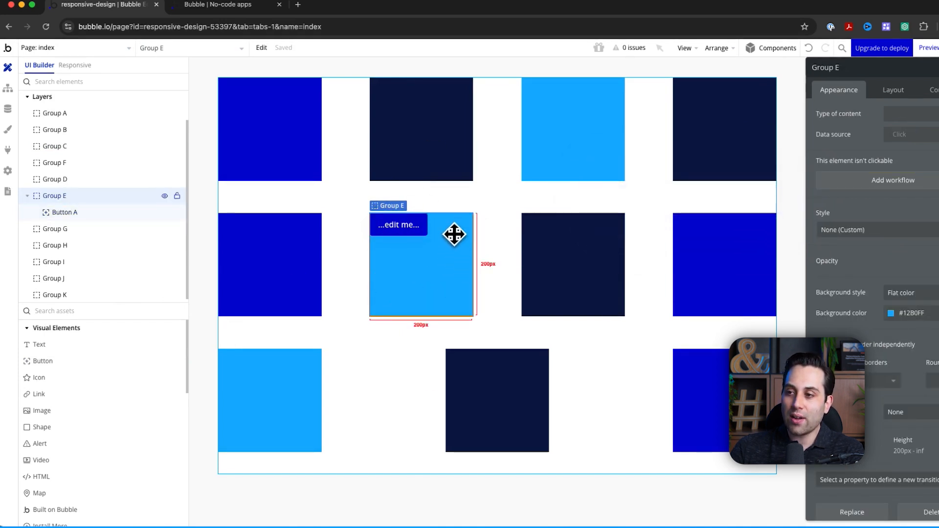
pyautogui.click(411, 227)
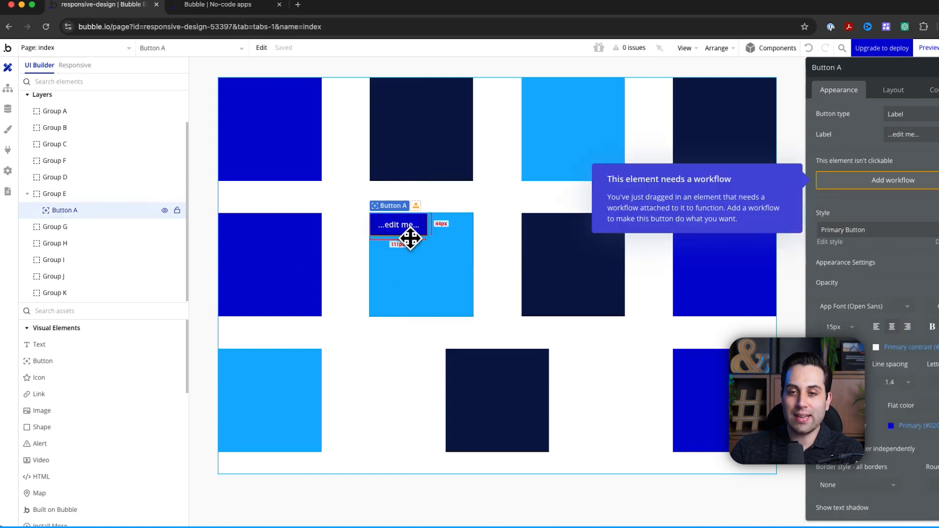
pyautogui.click(437, 266)
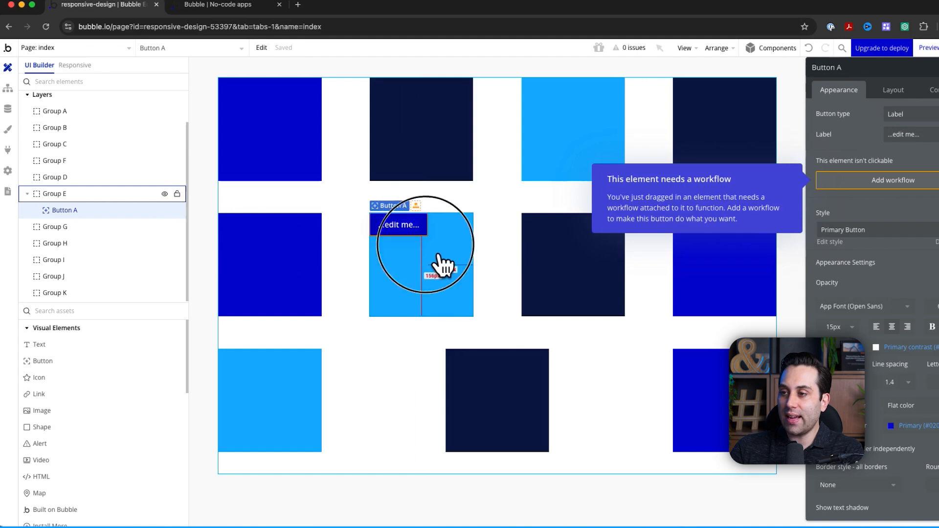
pyautogui.scroll(-5, 78, 416)
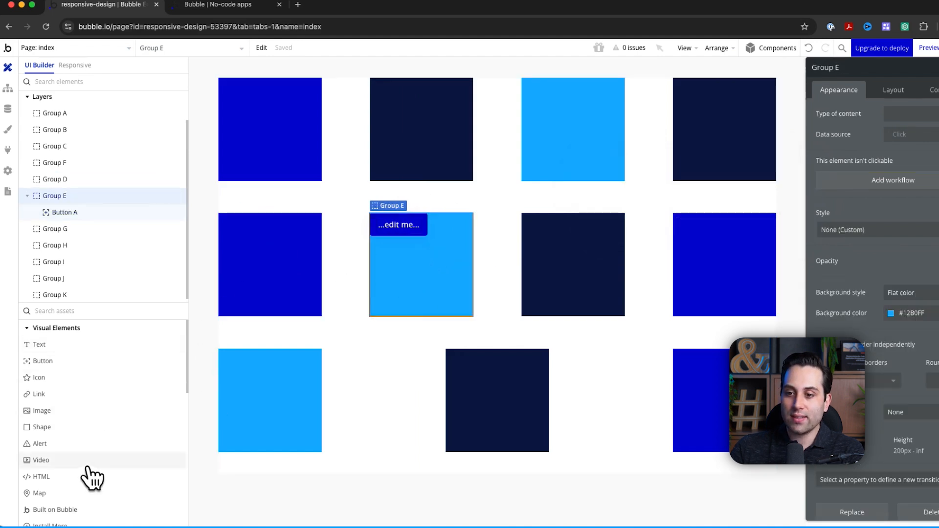
pyautogui.click(273, 260)
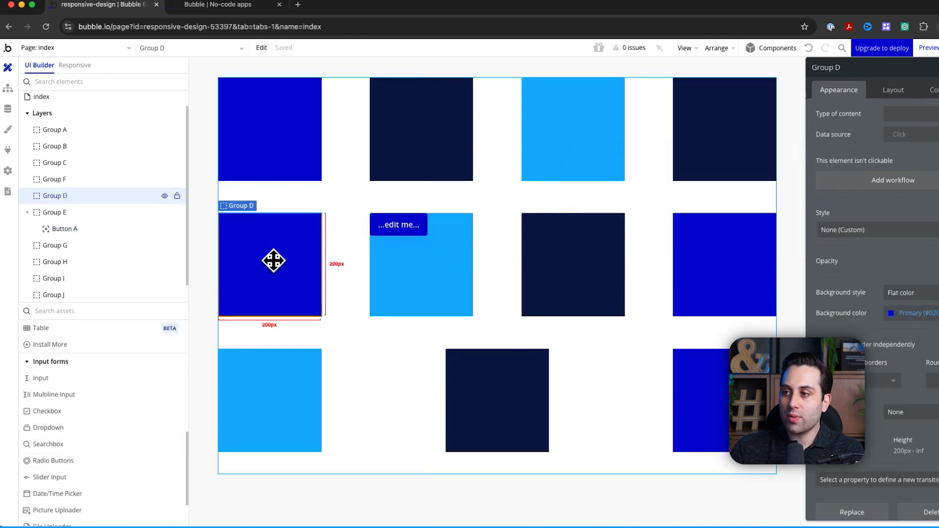
# Compare the container layout options offered for the index page with those offered for Group D
pyautogui.click(365, 208)
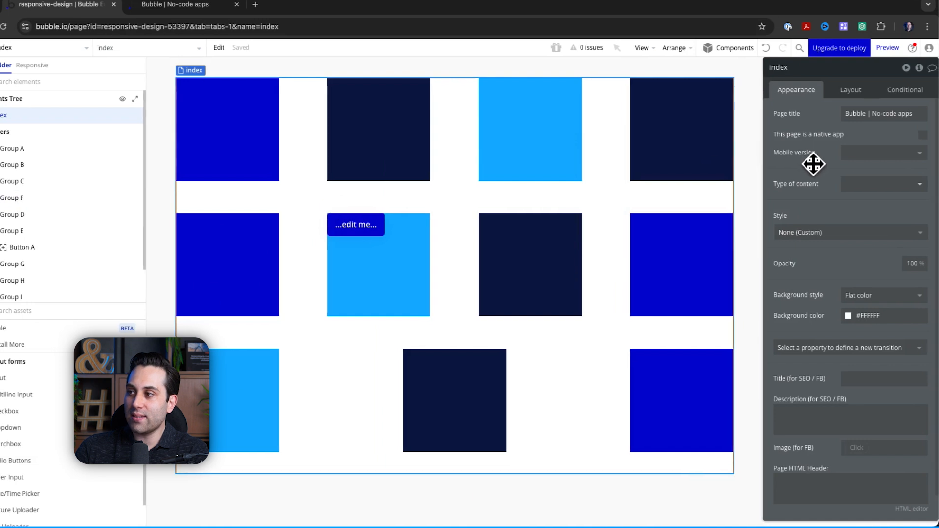
pyautogui.click(863, 92)
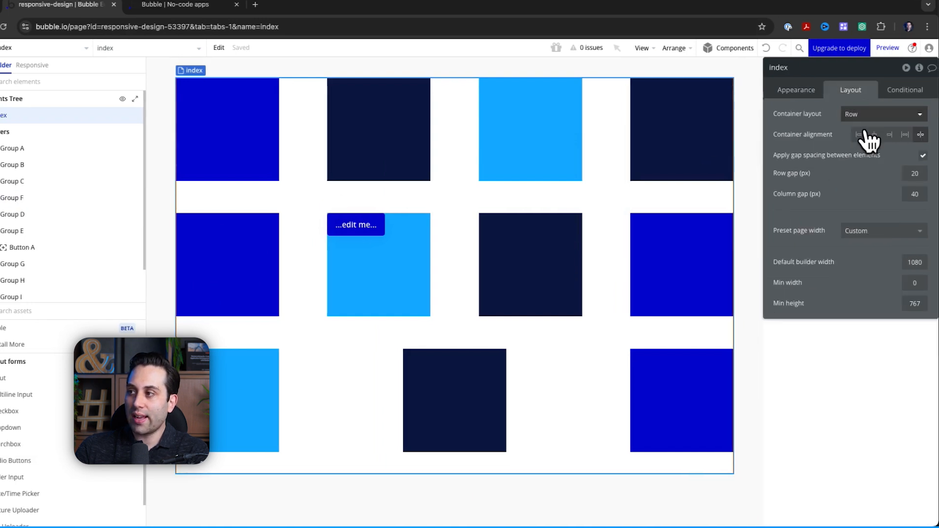
pyautogui.click(881, 114)
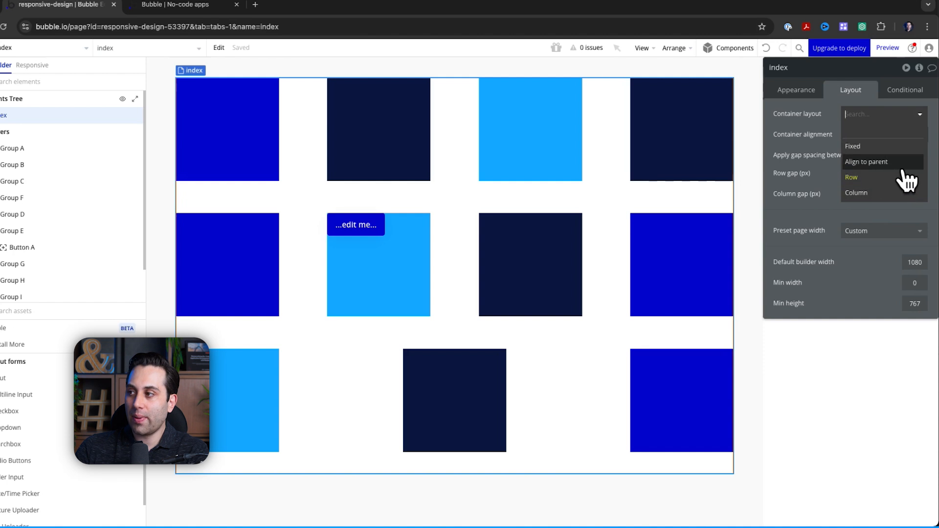
pyautogui.click(253, 255)
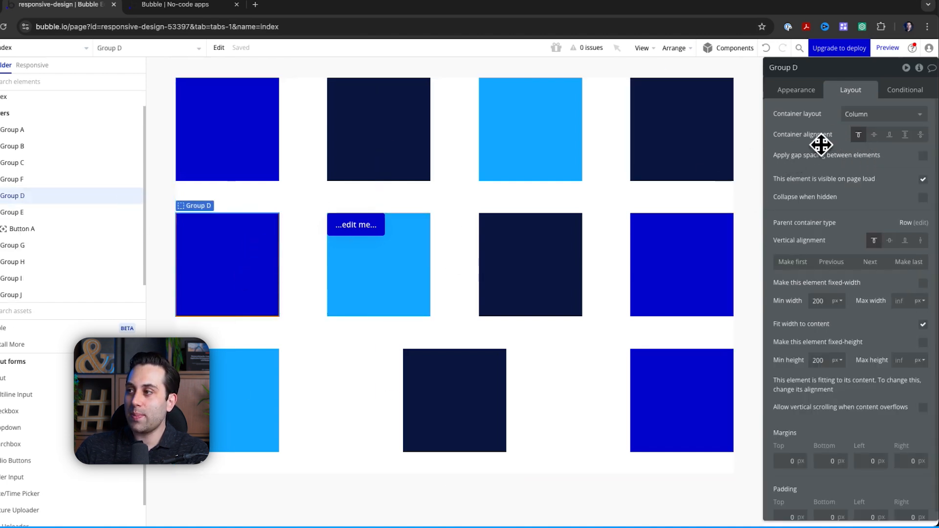
pyautogui.click(884, 117)
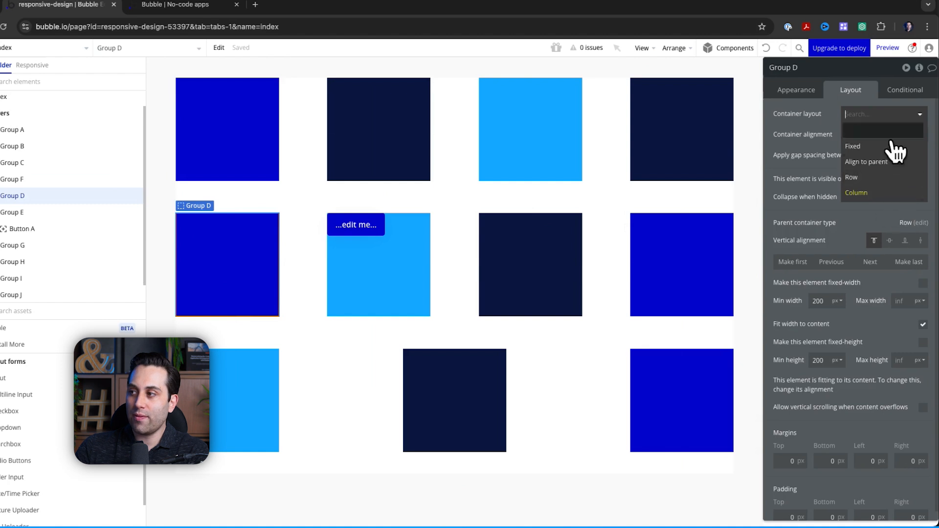
pyautogui.click(813, 181)
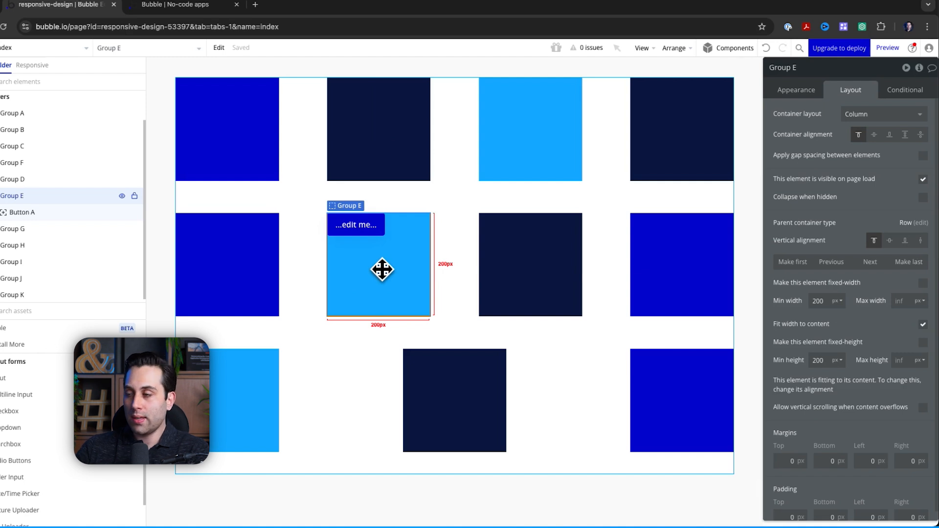
# Set Group E's container layout to Row and its container alignment to centre
pyautogui.click(868, 114)
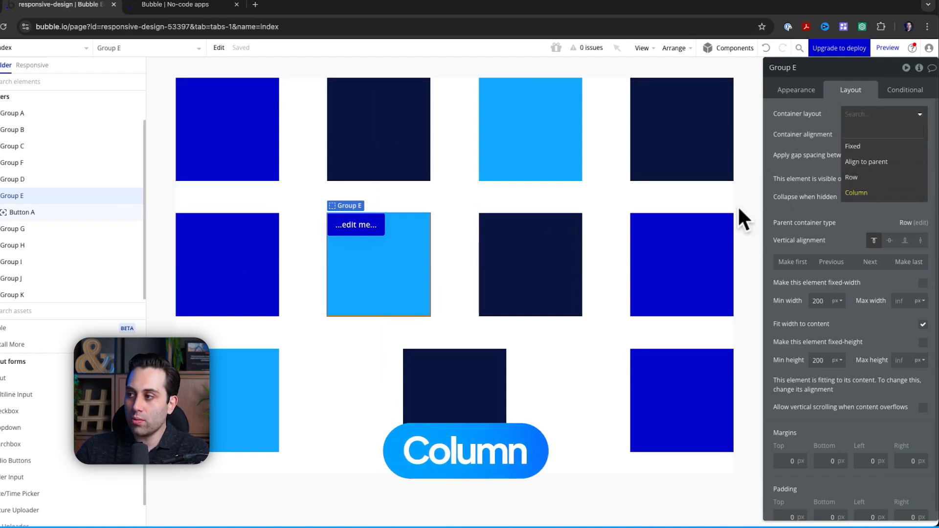
pyautogui.click(875, 178)
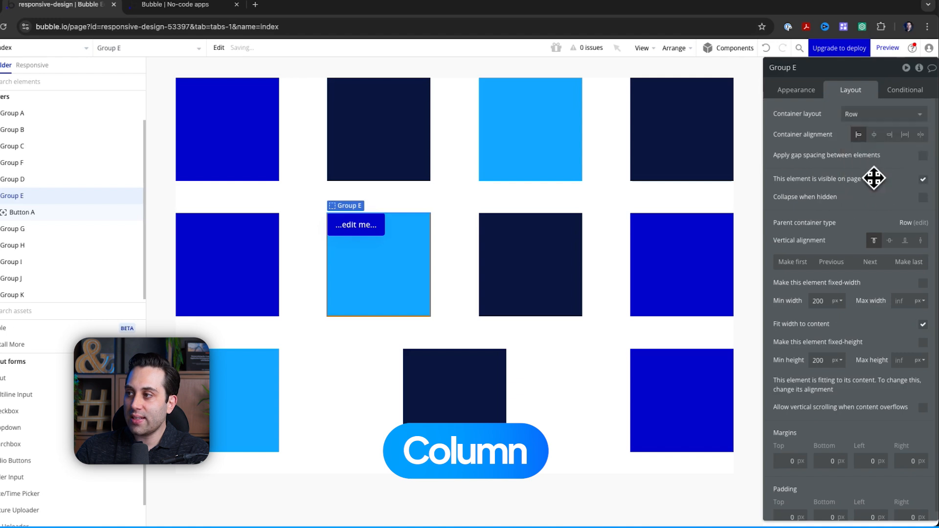
pyautogui.click(874, 134)
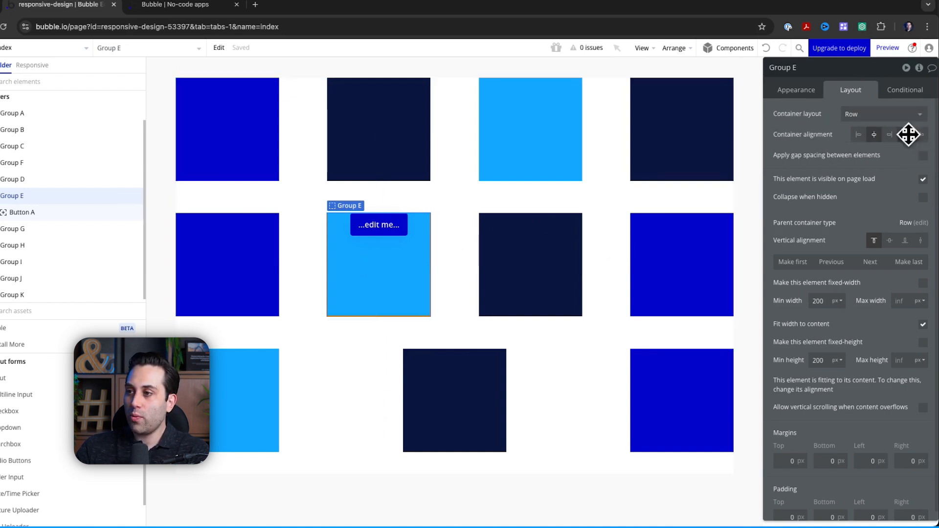
# Compare the index page's layout settings with Group E's container layout options, and open Group E's parent container settings
pyautogui.click(461, 205)
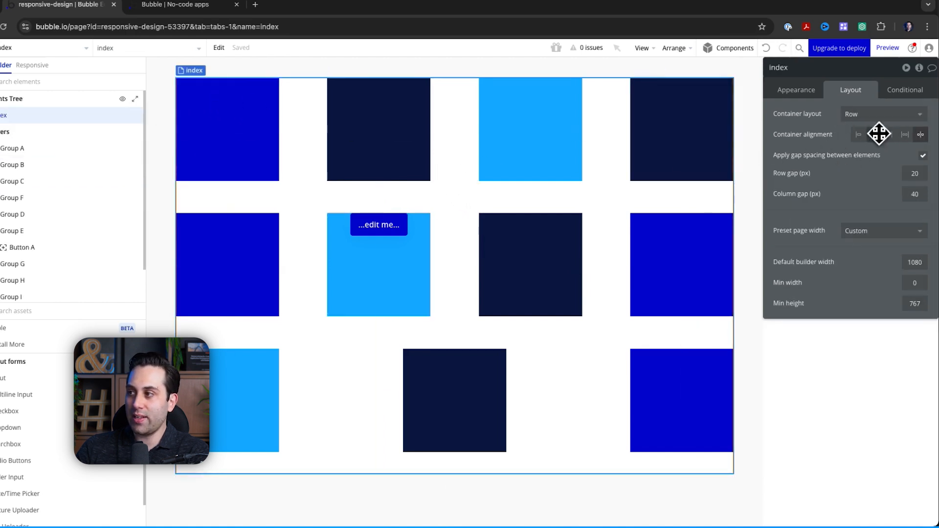
pyautogui.click(390, 284)
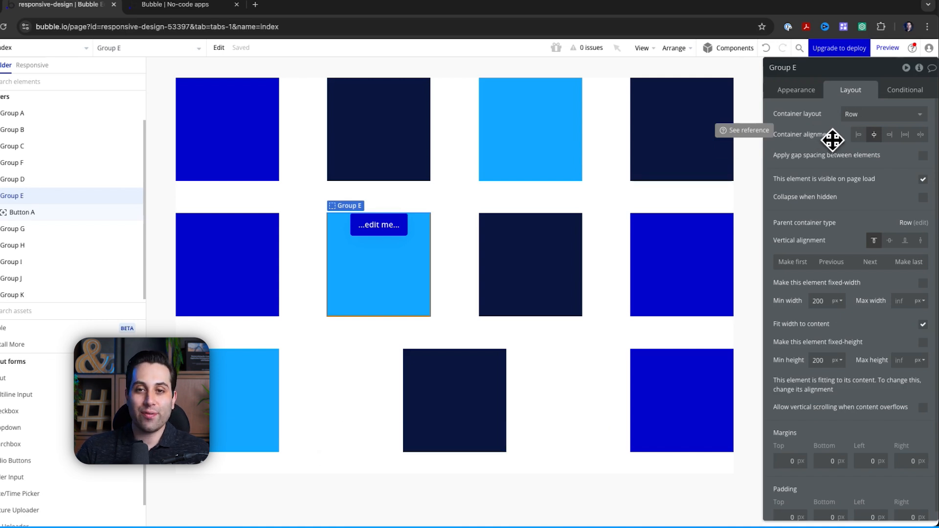
pyautogui.click(897, 118)
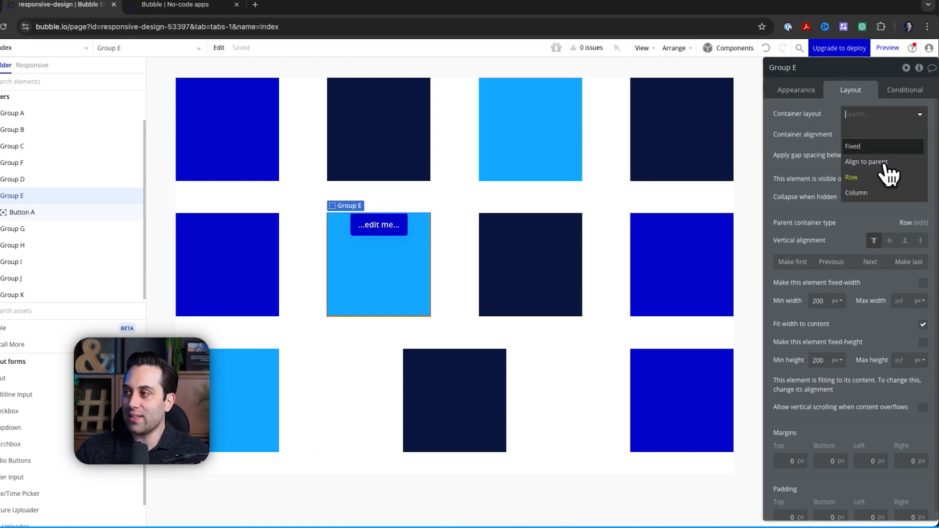
pyautogui.click(826, 146)
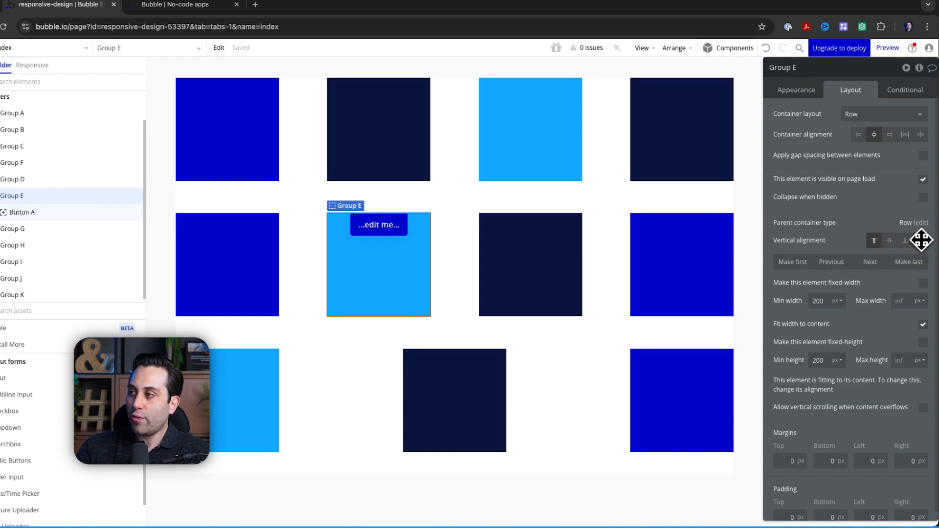
pyautogui.click(923, 224)
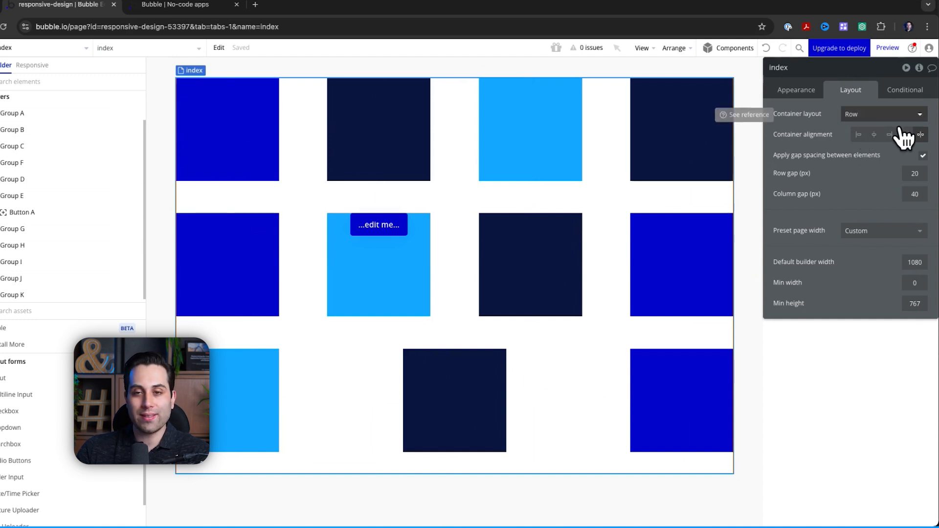
# Try the vertical alignment options for Group E within its parent row, ending with centre
pyautogui.click(377, 274)
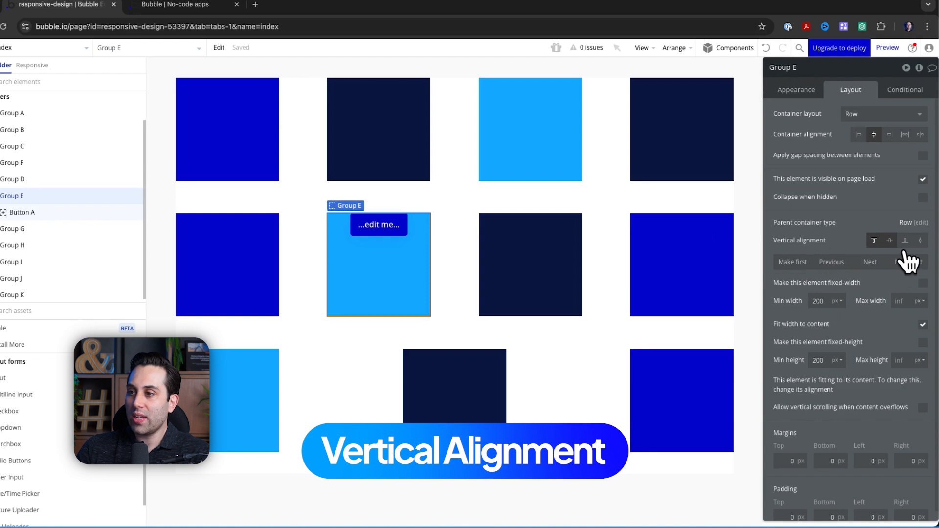
pyautogui.click(890, 241)
pyautogui.click(905, 240)
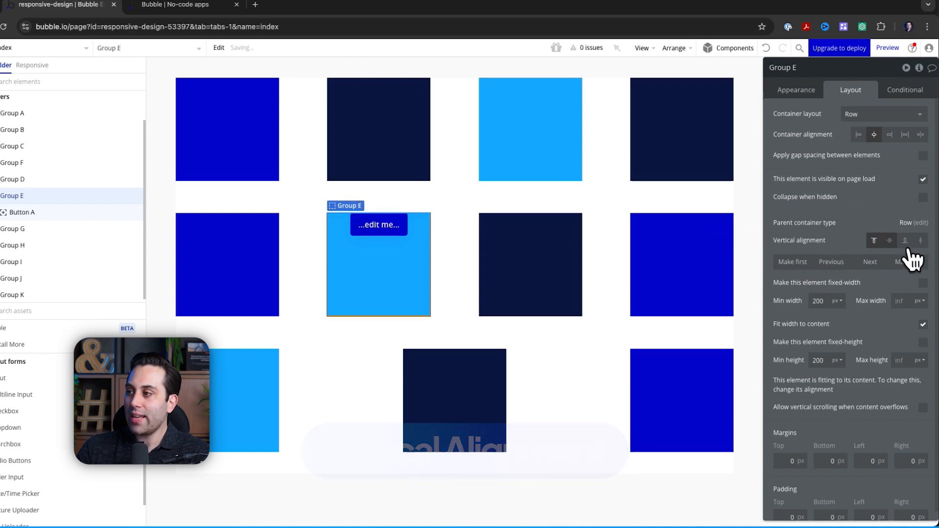
pyautogui.click(921, 240)
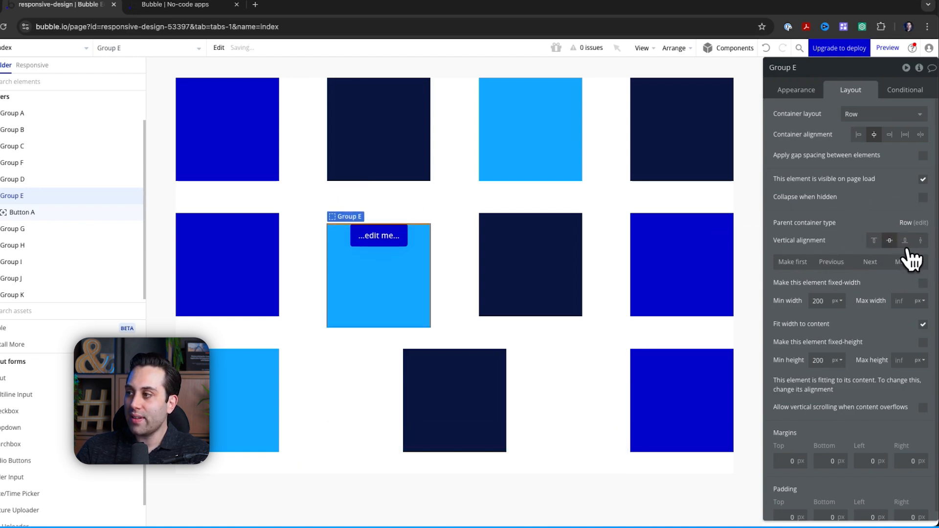
pyautogui.click(906, 241)
pyautogui.click(890, 241)
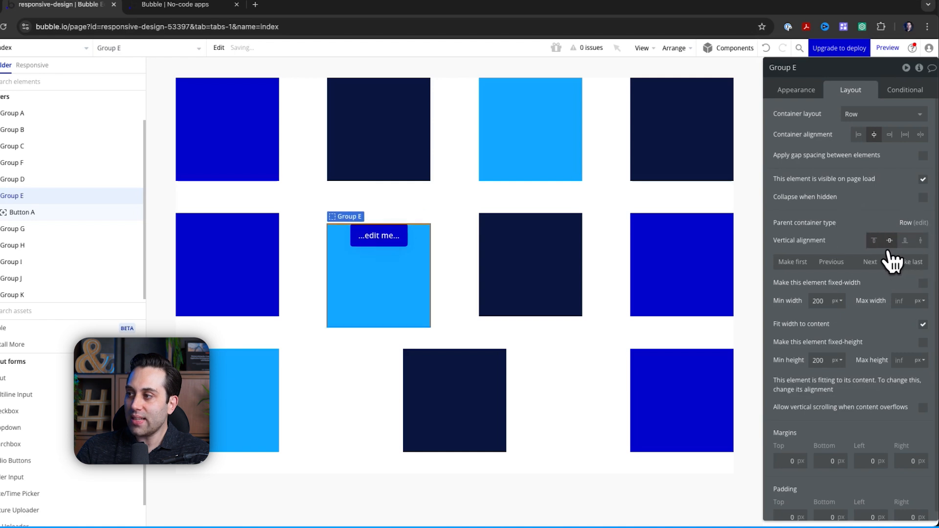
pyautogui.click(874, 241)
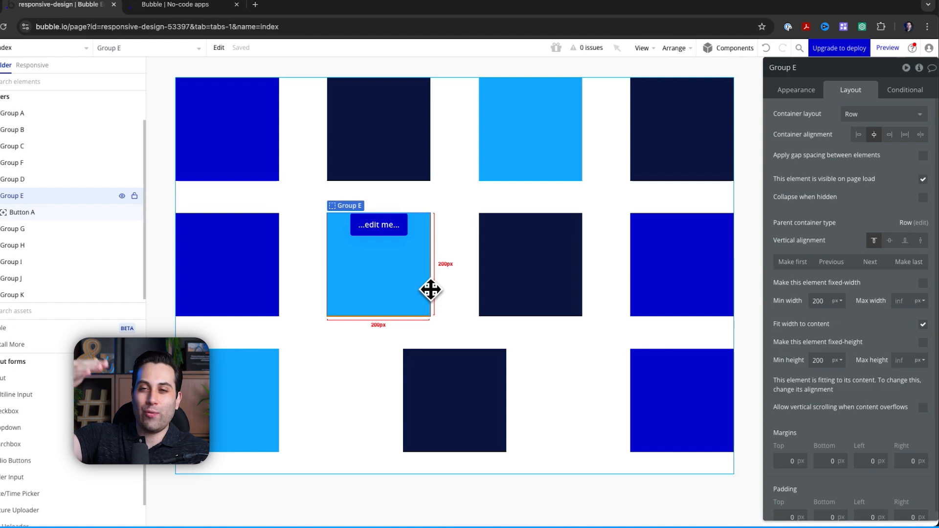
pyautogui.click(890, 241)
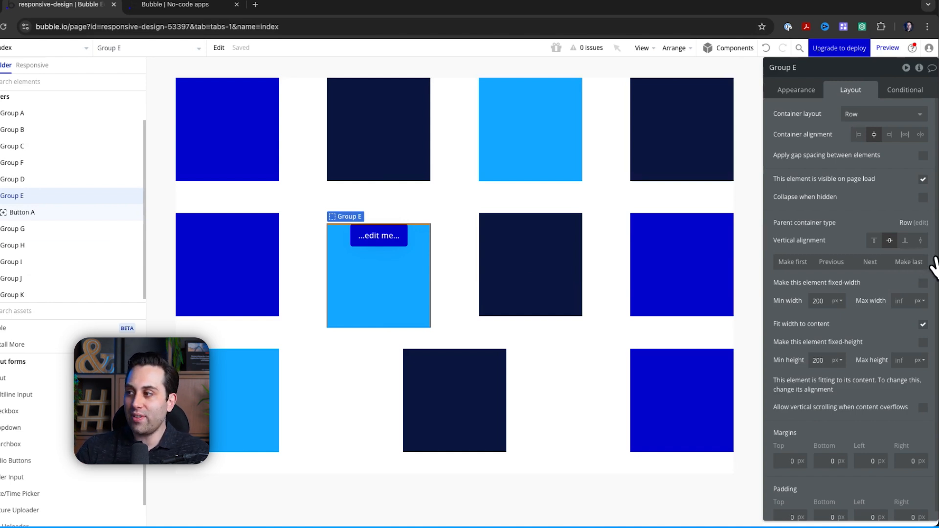
# Set Group E's vertical alignment to bottom within its parent row
pyautogui.click(905, 241)
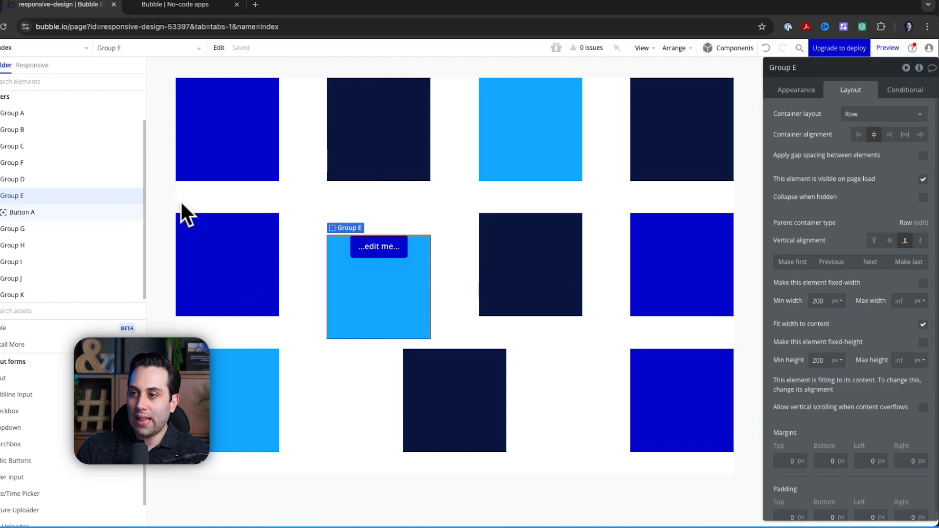
# Set the index page's container alignment to centre and turn off gap spacing between its elements
pyautogui.click(722, 196)
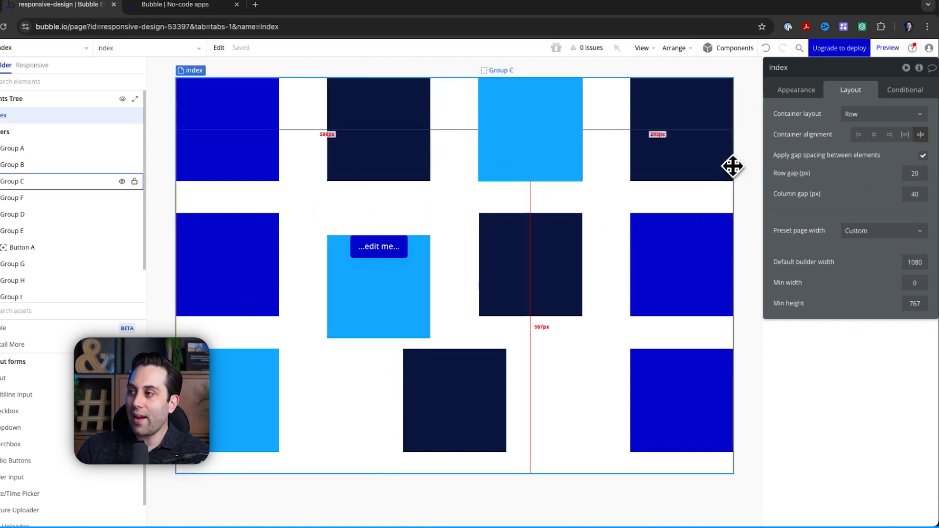
pyautogui.click(920, 140)
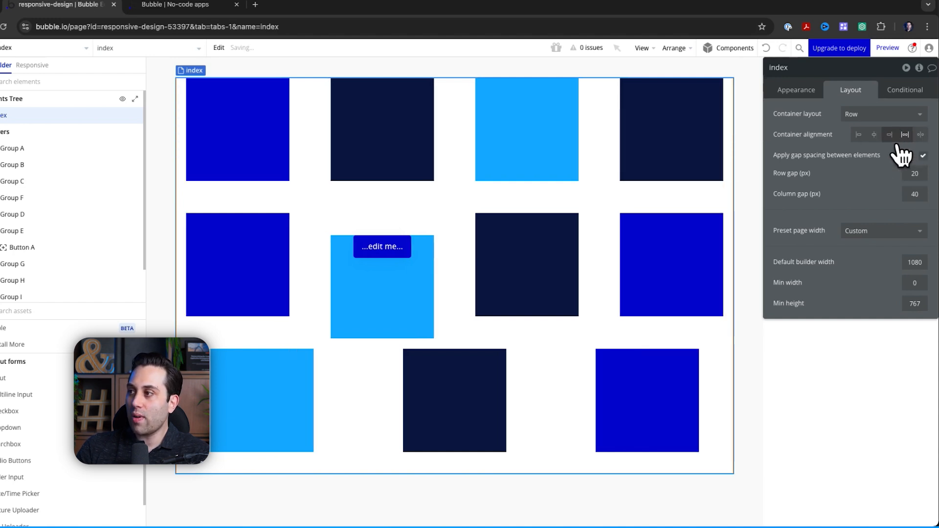
pyautogui.click(875, 135)
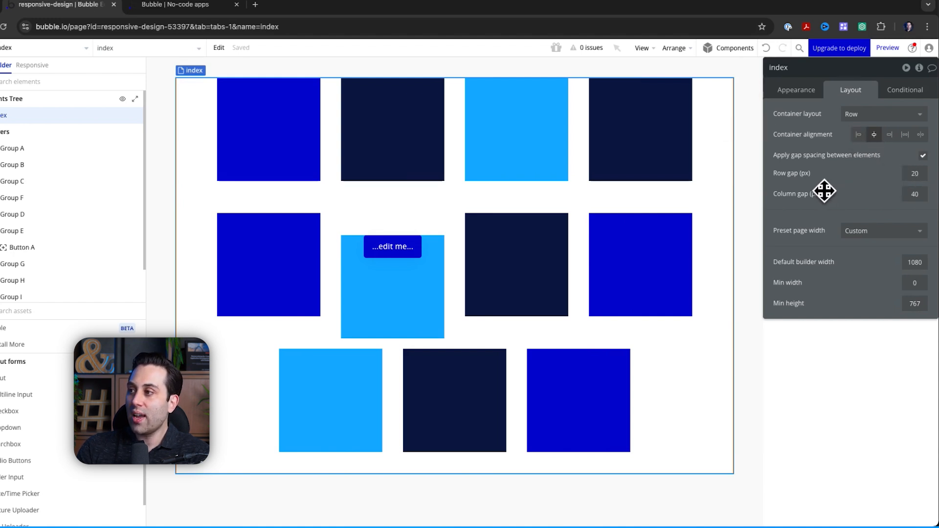
pyautogui.click(924, 156)
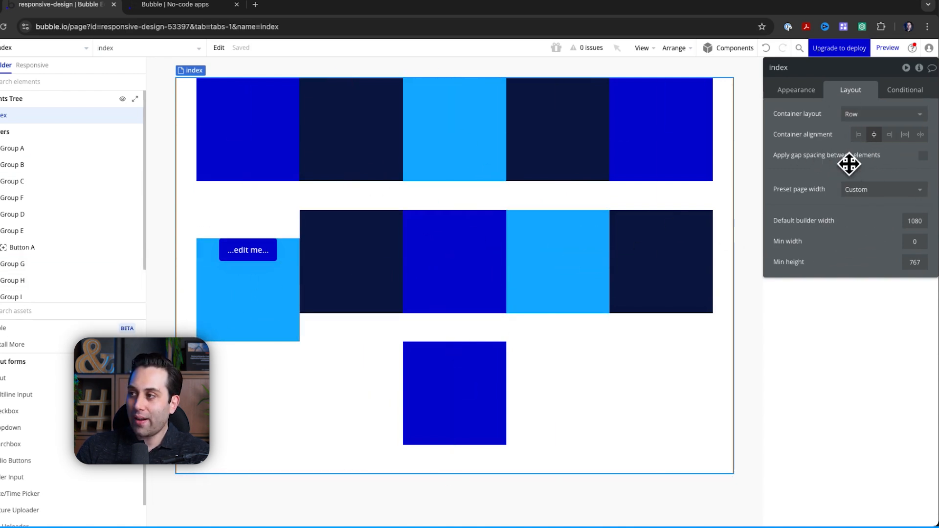
# Try centre and bottom vertical alignment for Group E, ending with stretch
pyautogui.click(263, 312)
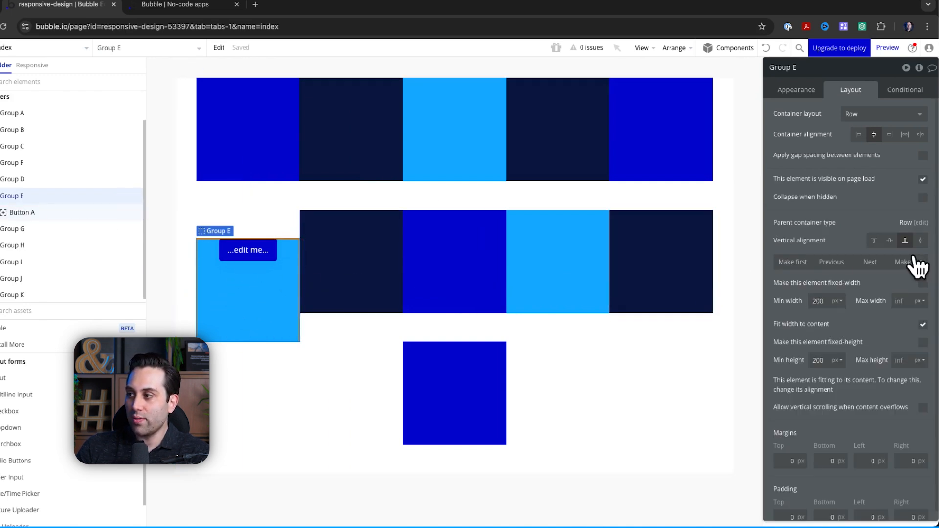
pyautogui.click(891, 242)
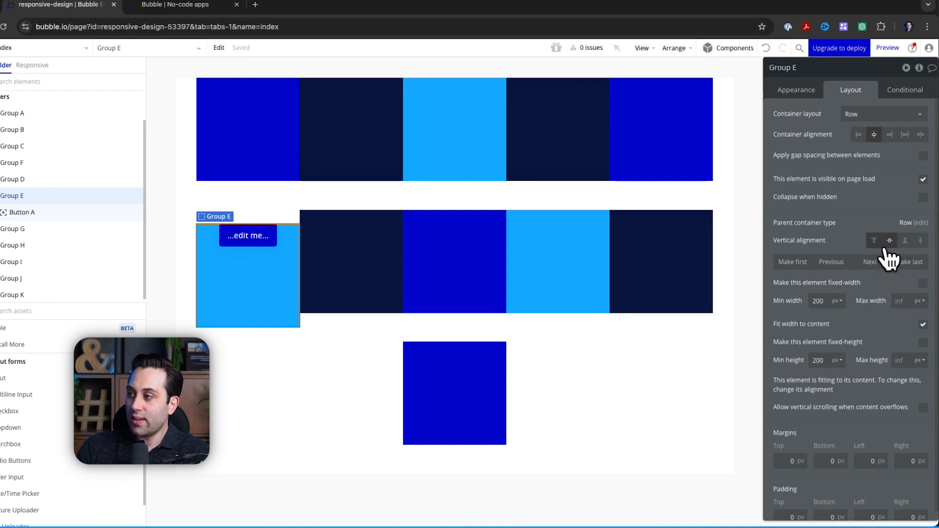
pyautogui.click(889, 255)
pyautogui.click(918, 258)
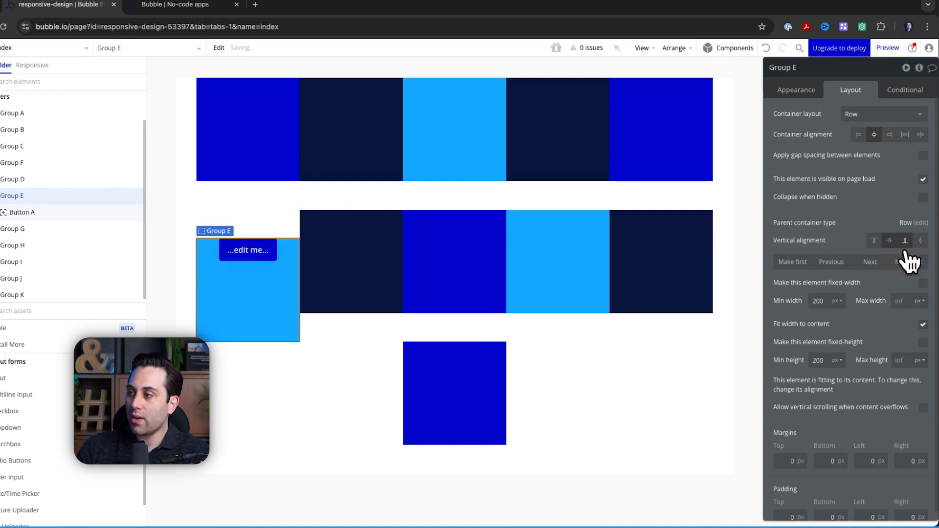
pyautogui.click(922, 242)
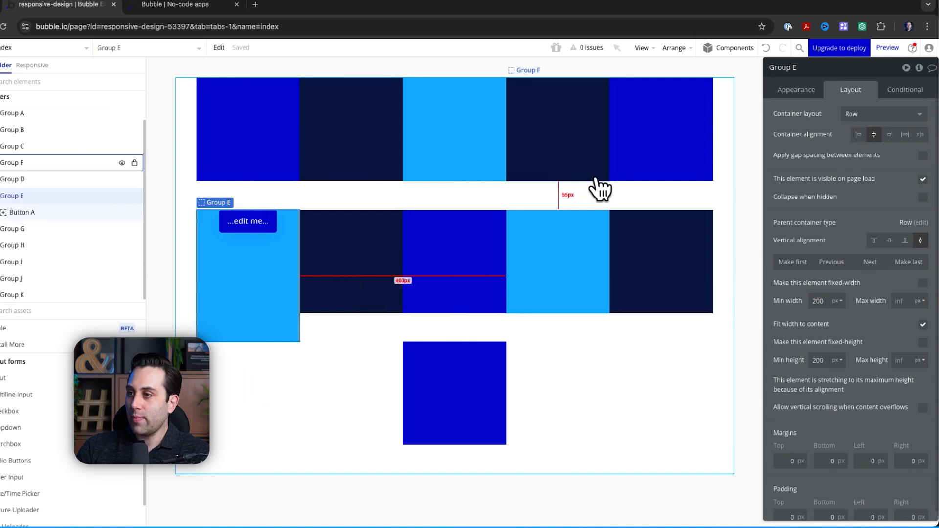
# Move Group C on the canvas one place further along its row, between Group F and Group D
pyautogui.click(455, 139)
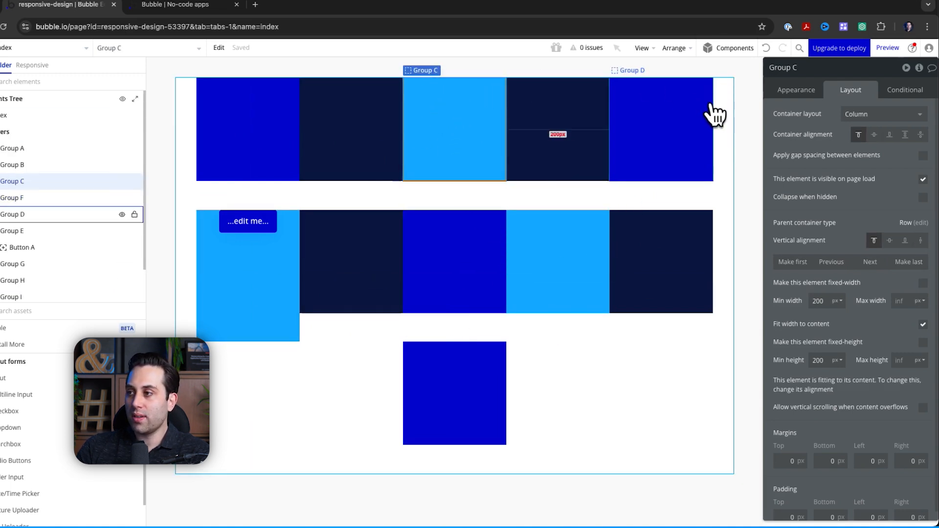
pyautogui.moveTo(457, 146); pyautogui.dragTo(666, 127)
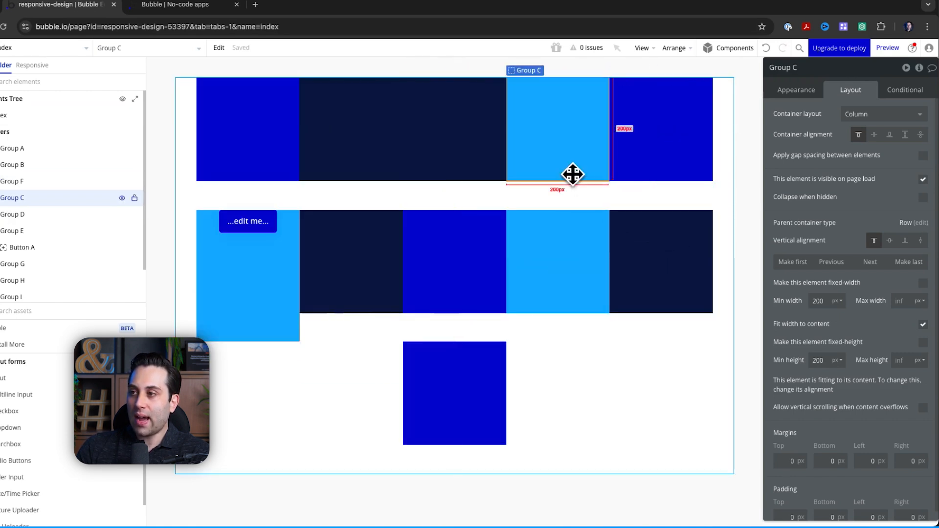
pyautogui.moveTo(570, 176); pyautogui.dragTo(551, 145)
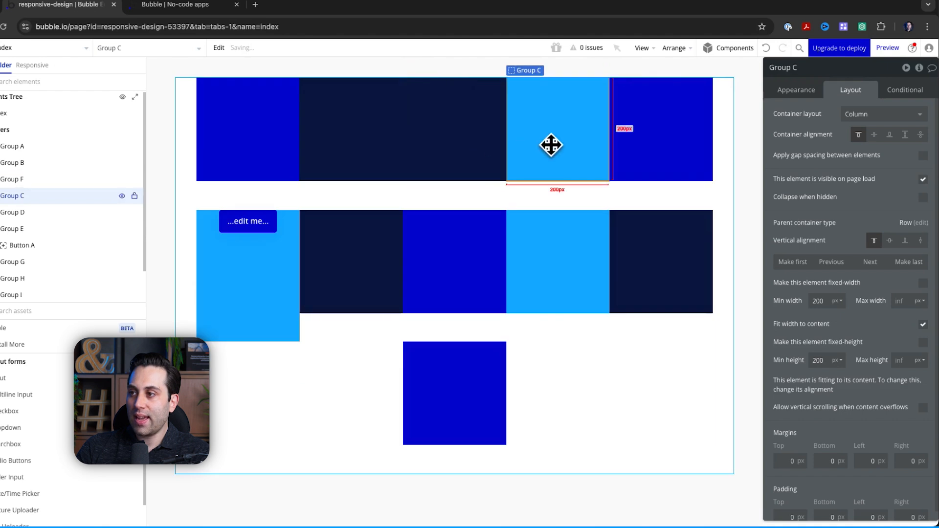
# Reorder Group C one place later, make it last, make it first, and advance it two places to third
pyautogui.click(885, 268)
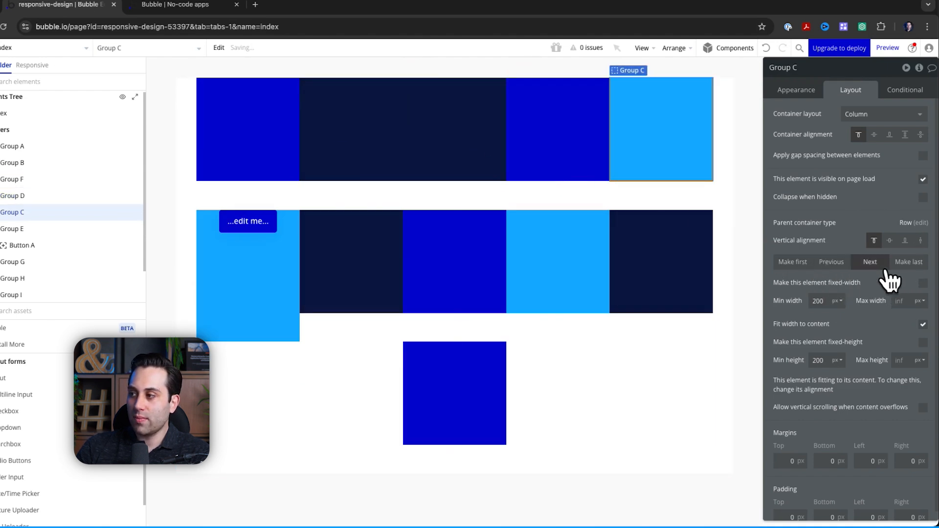
pyautogui.click(914, 272)
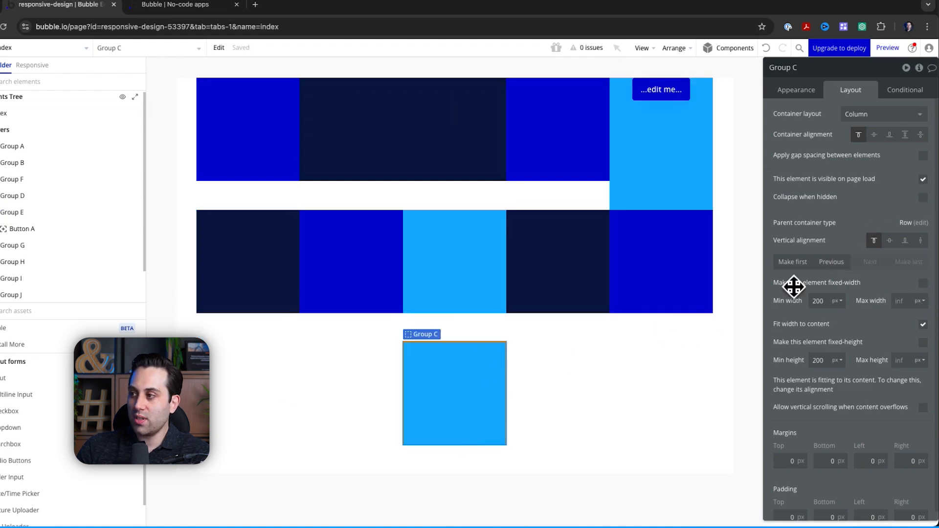
pyautogui.click(803, 266)
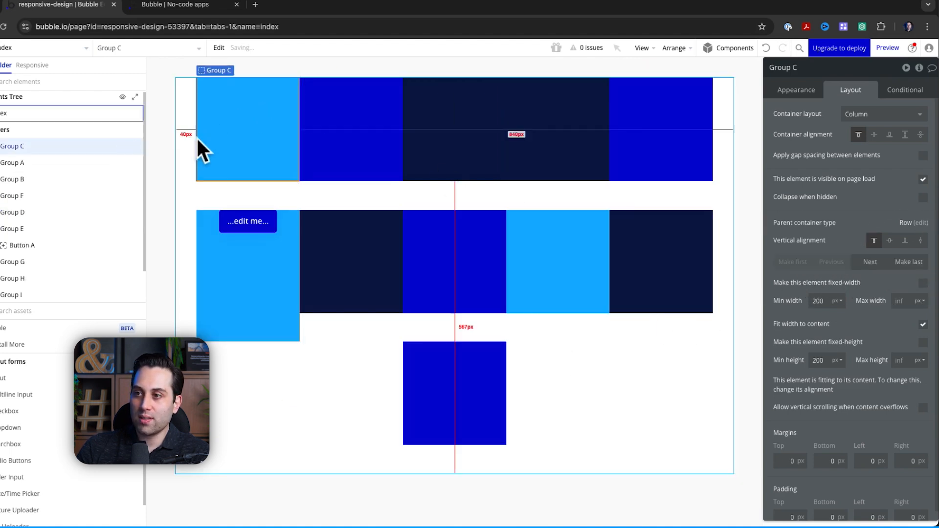
pyautogui.click(888, 270)
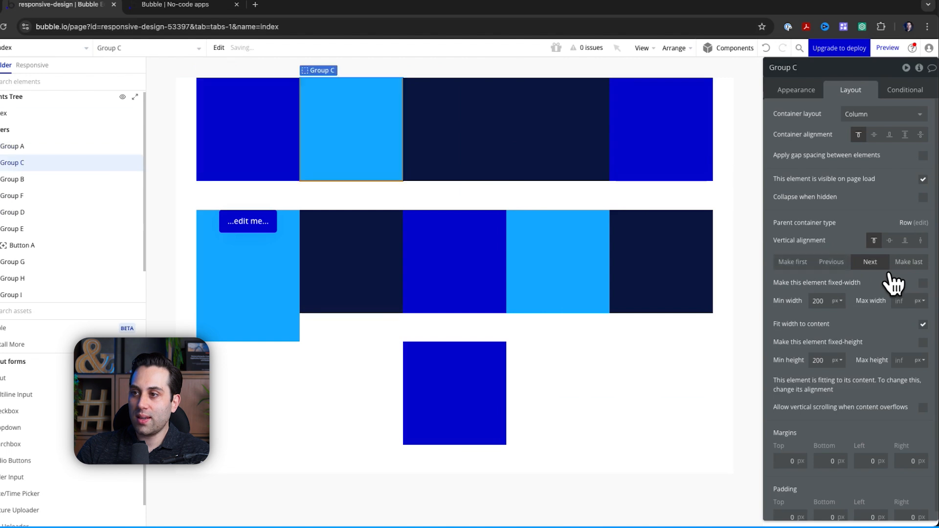
pyautogui.click(888, 270)
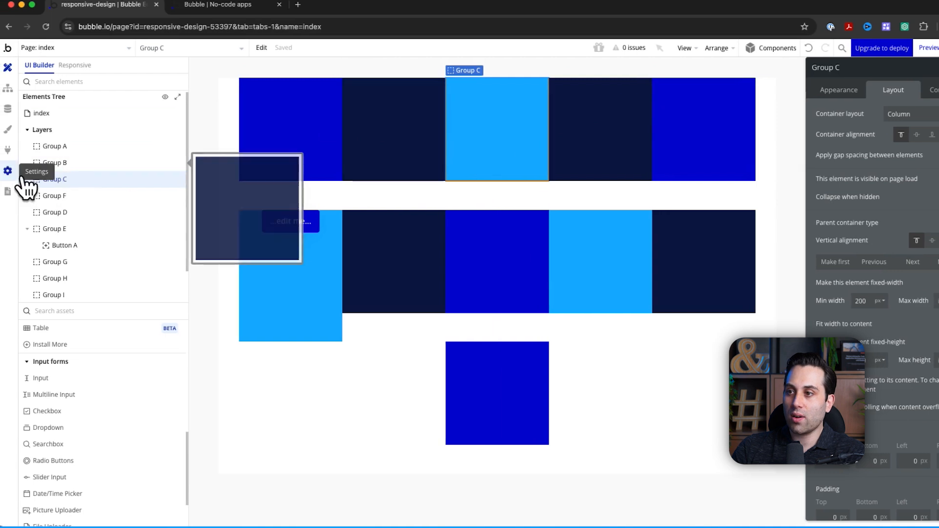
# Reorder the groups in the elements tree so that Group F comes before Group C and Group B after it
pyautogui.click(74, 166)
pyautogui.moveTo(75, 166); pyautogui.dragTo(61, 208)
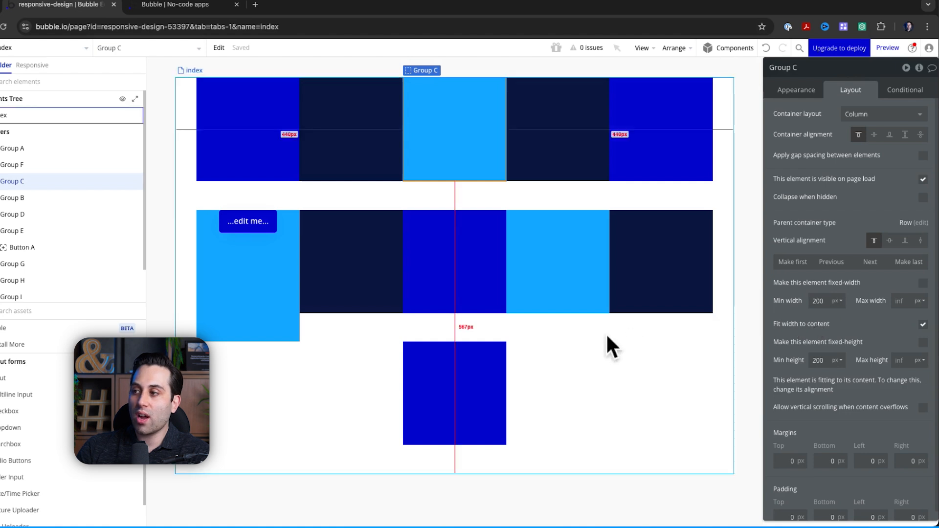
# Set Group C's minimum width to 20 px and try its fit-width-to-content option off and on
pyautogui.click(826, 302)
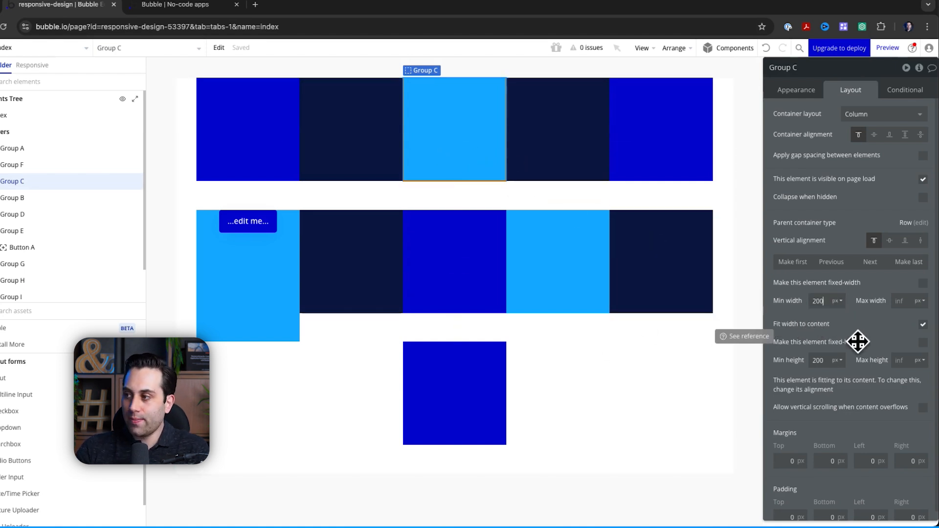
pyautogui.press('Return')
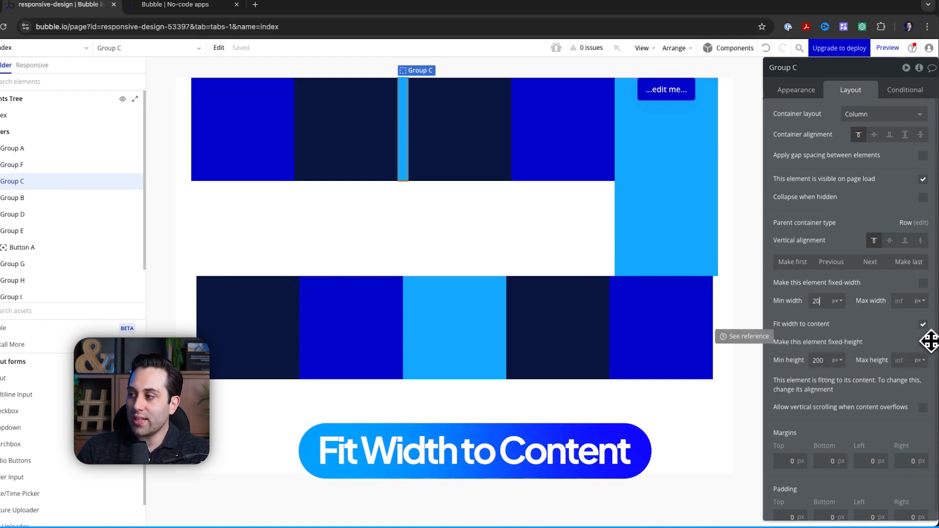
pyautogui.click(924, 325)
pyautogui.click(923, 324)
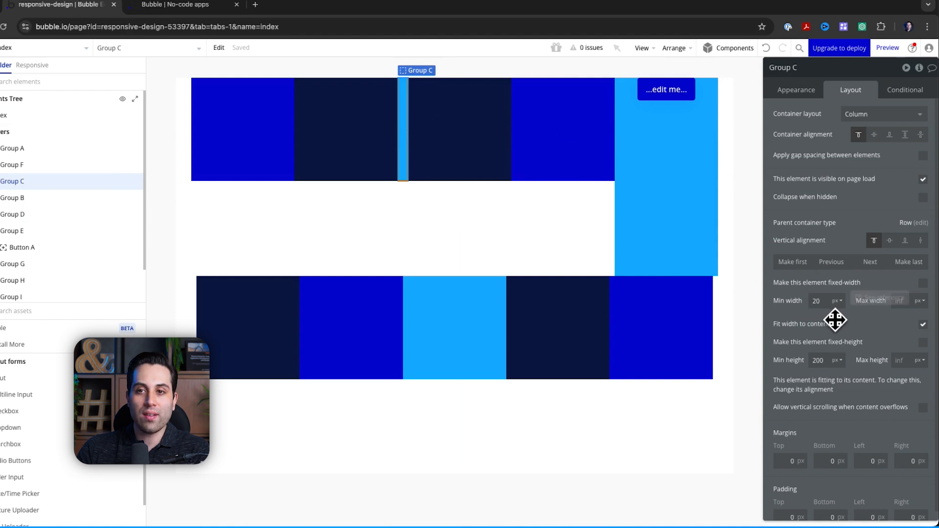
# Copy the button in Group E and paste the copy into Group C
pyautogui.click(669, 98)
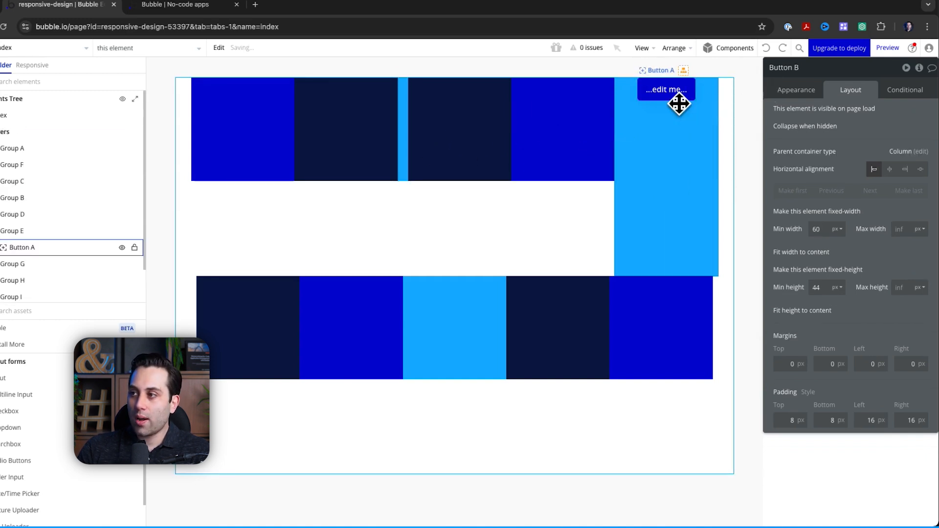
pyautogui.click(407, 125)
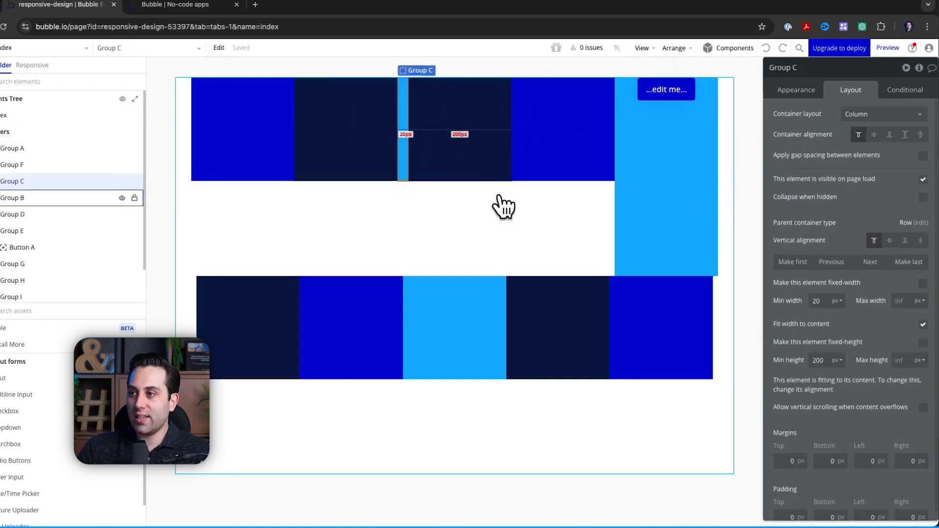
pyautogui.press('super+v')
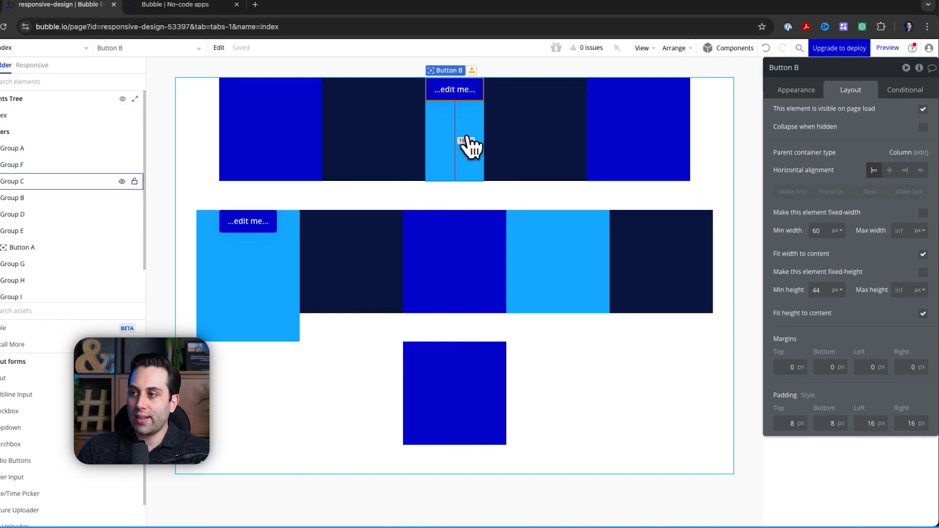
# Compare Group C with fit width to content on and off, leaving the option off
pyautogui.click(458, 141)
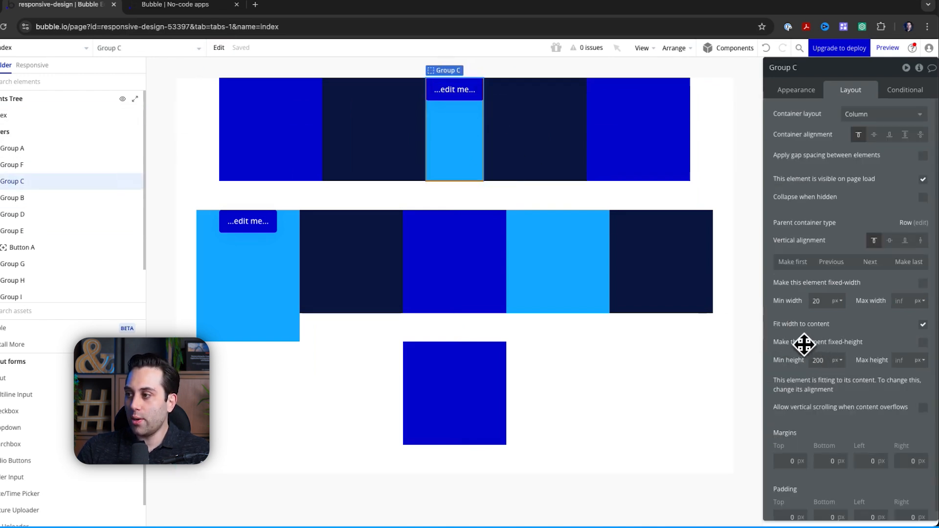
pyautogui.click(923, 324)
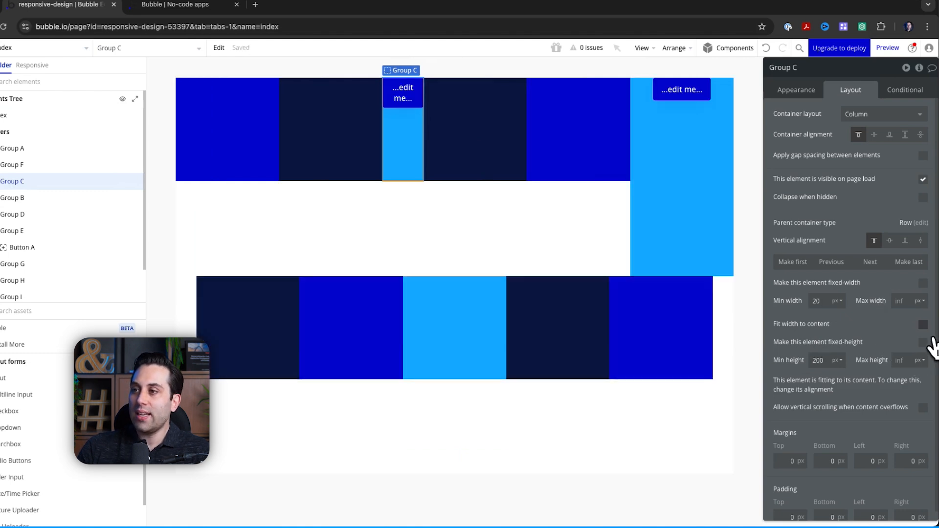
pyautogui.click(924, 324)
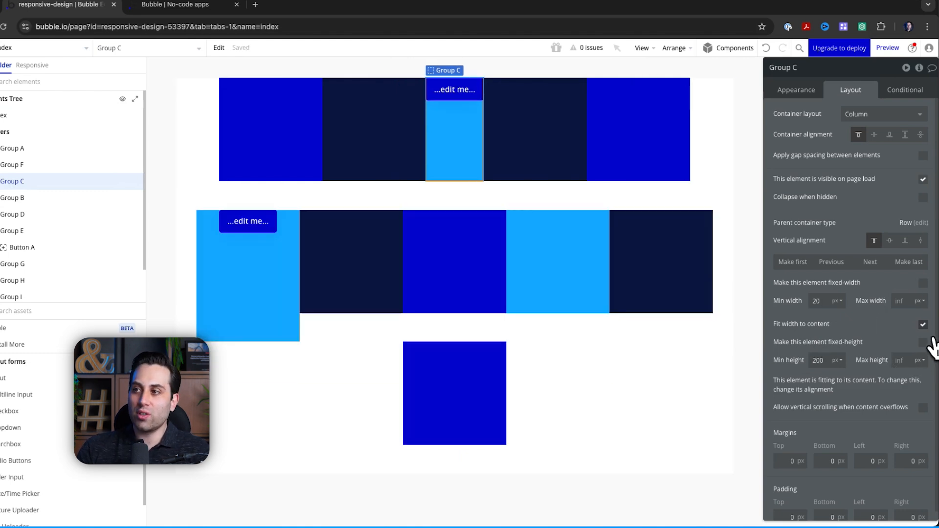
pyautogui.click(923, 325)
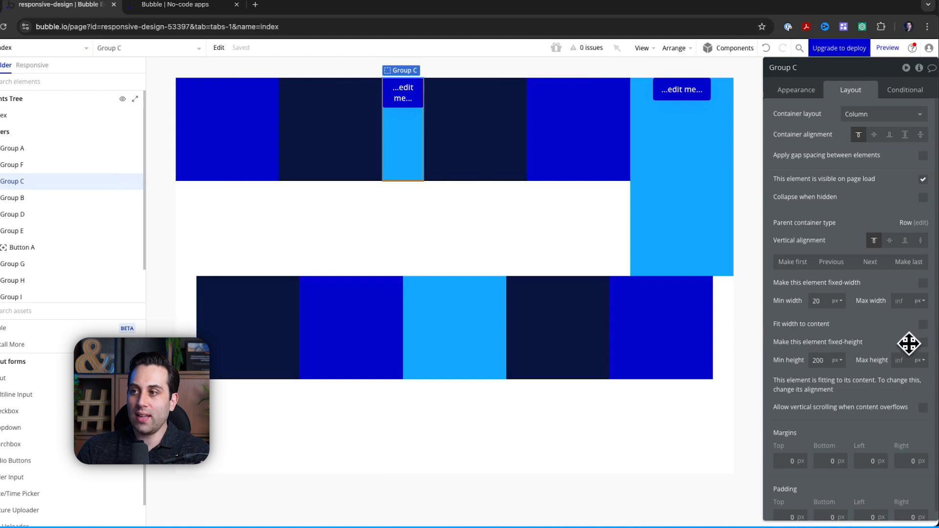
# Compare the width and fit-to-content settings of the button inside Group C with those of Group C itself
pyautogui.click(414, 108)
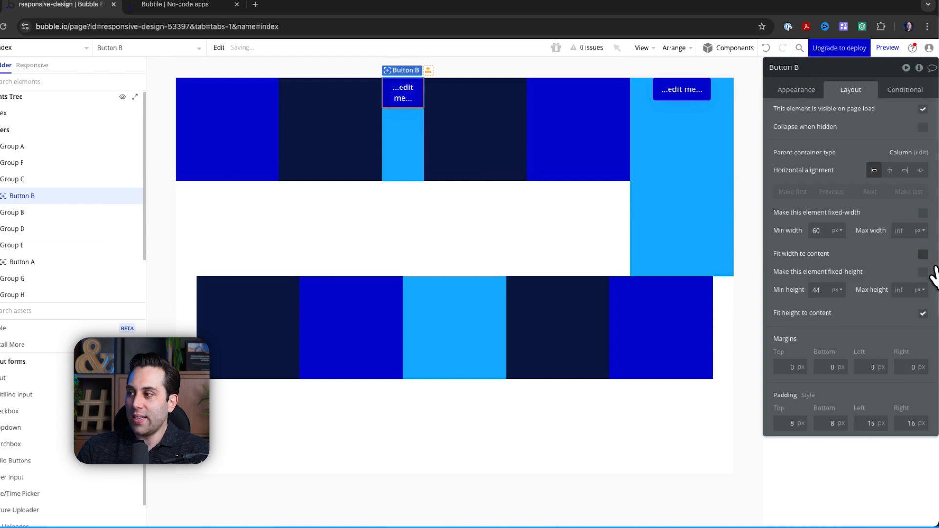
pyautogui.moveTo(402, 105)
pyautogui.mouseDown()
pyautogui.moveTo(453, 122)
pyautogui.moveTo(421, 108)
pyautogui.mouseUp()
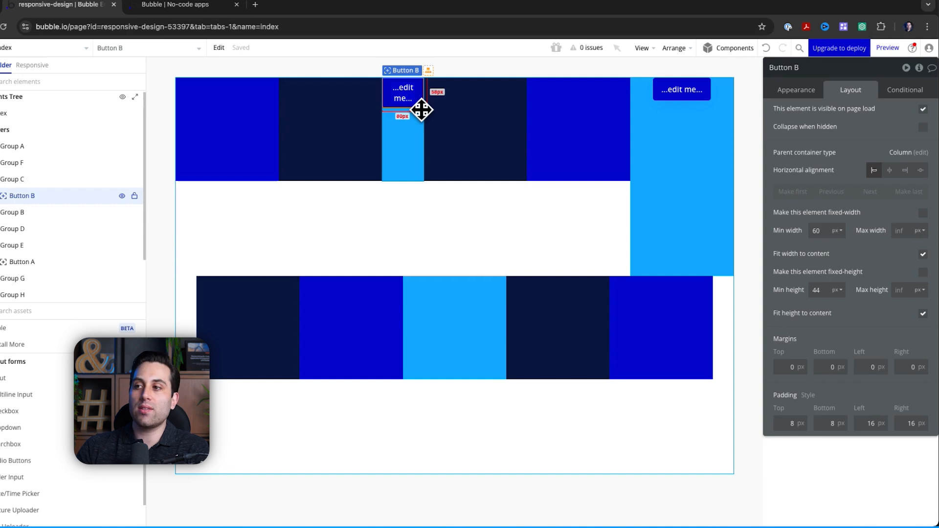
pyautogui.click(415, 136)
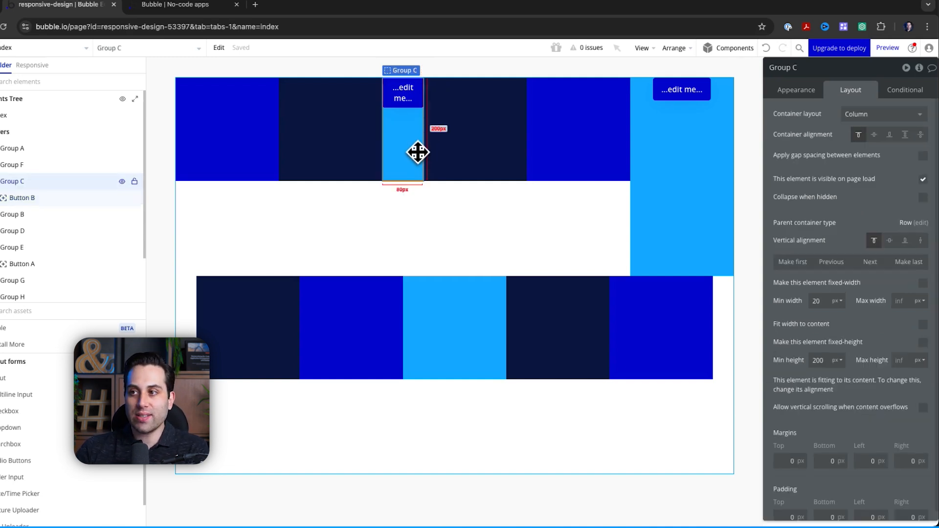
pyautogui.click(380, 217)
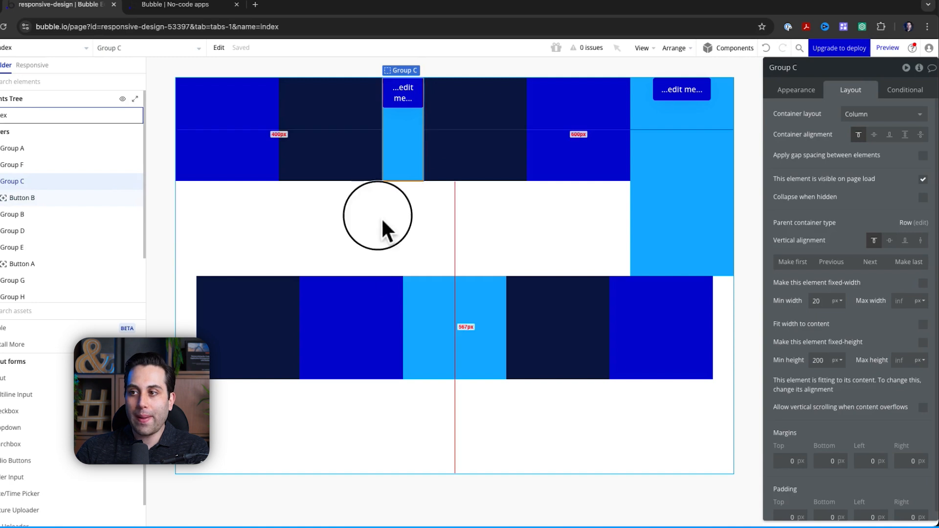
pyautogui.click(411, 166)
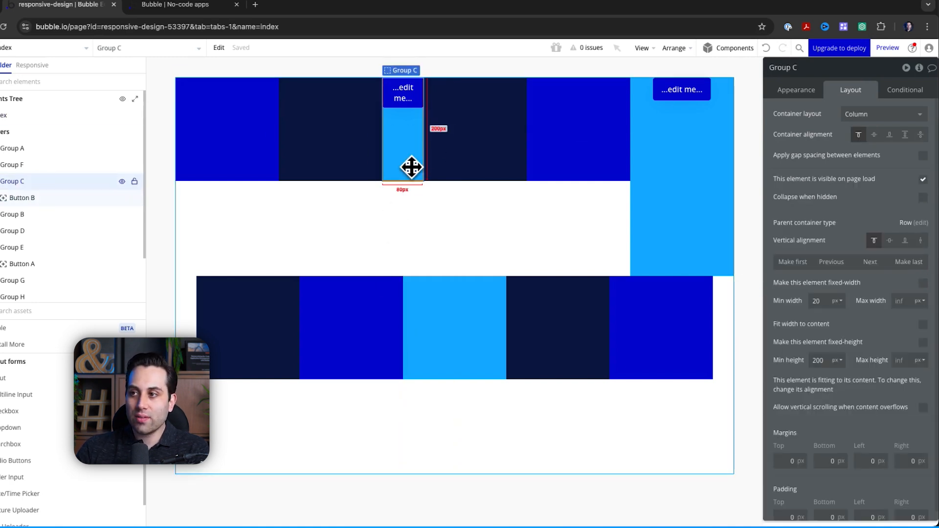
pyautogui.click(410, 106)
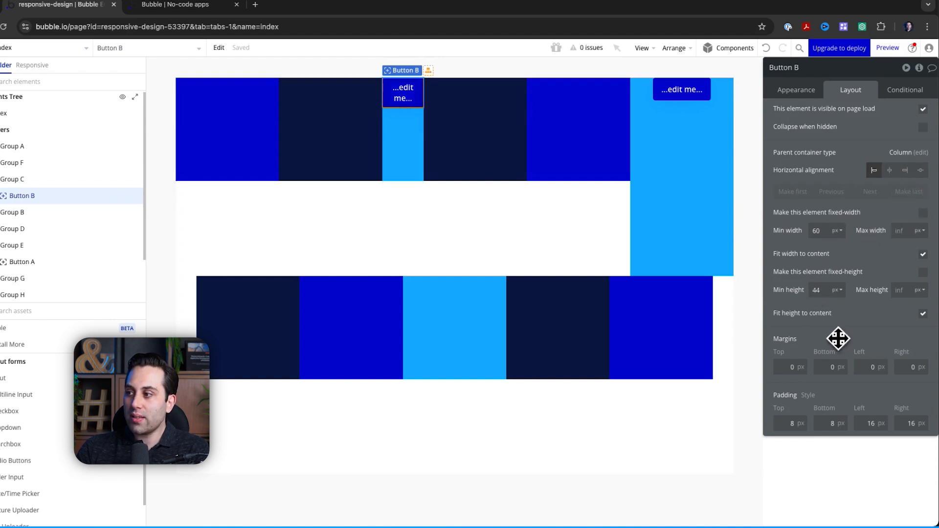
pyautogui.click(422, 159)
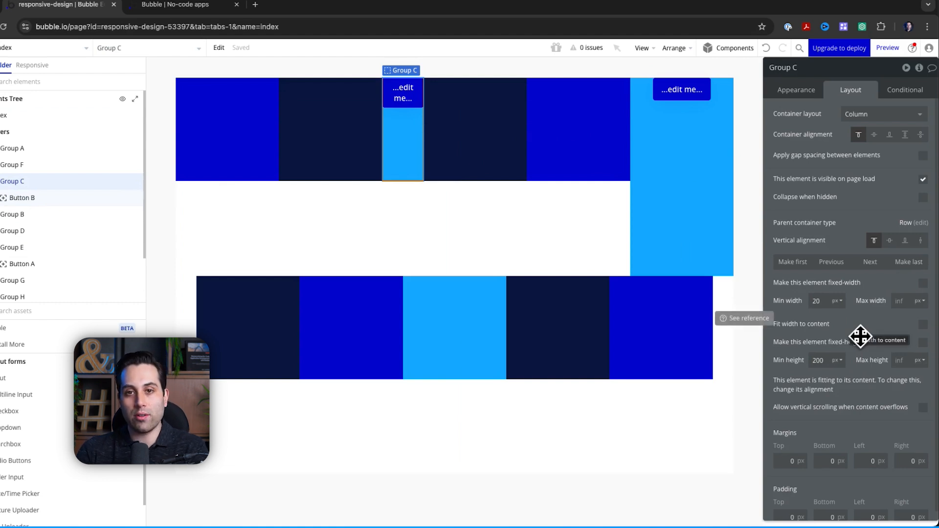
# Check the unit choices available for Group C's minimum width
pyautogui.scroll(-1, 861, 337)
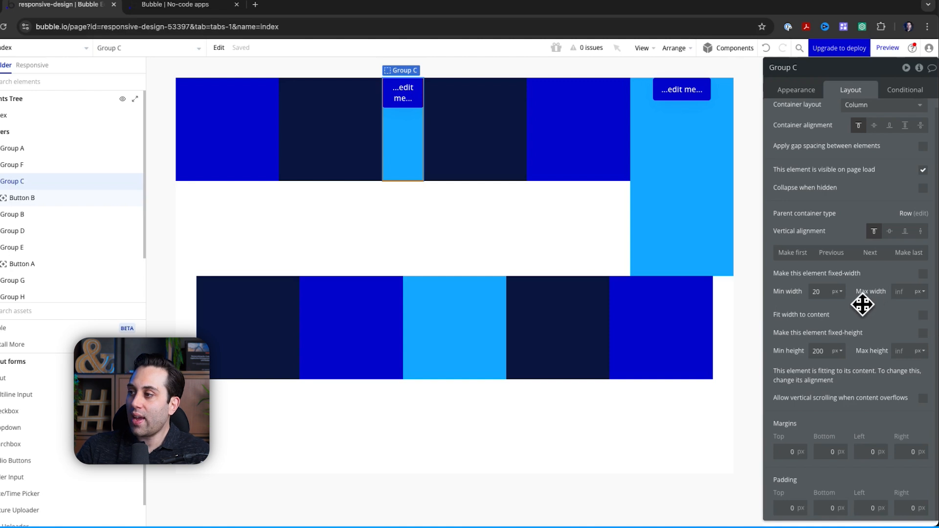
pyautogui.click(837, 291)
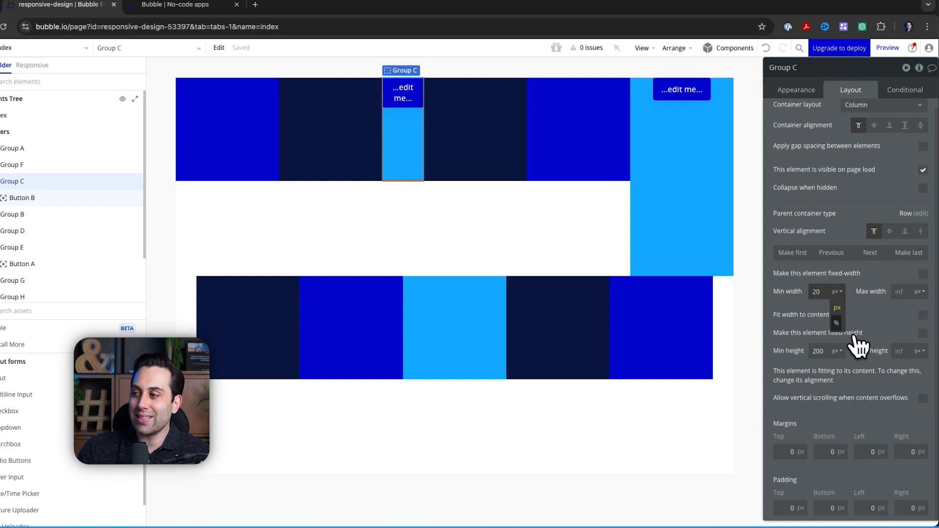
pyautogui.click(872, 325)
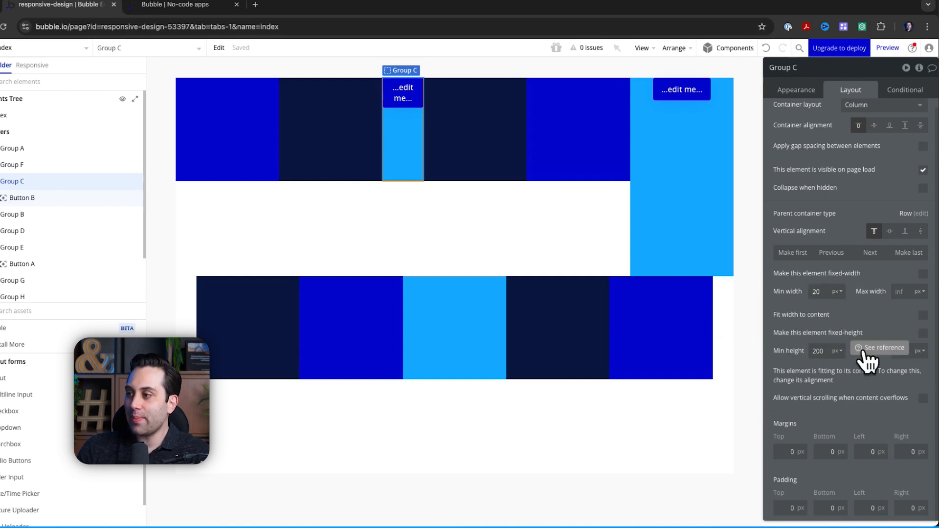
# Try Group C's fixed-height and vertical-scrolling-on-overflow options on and off, leaving both off
pyautogui.click(923, 333)
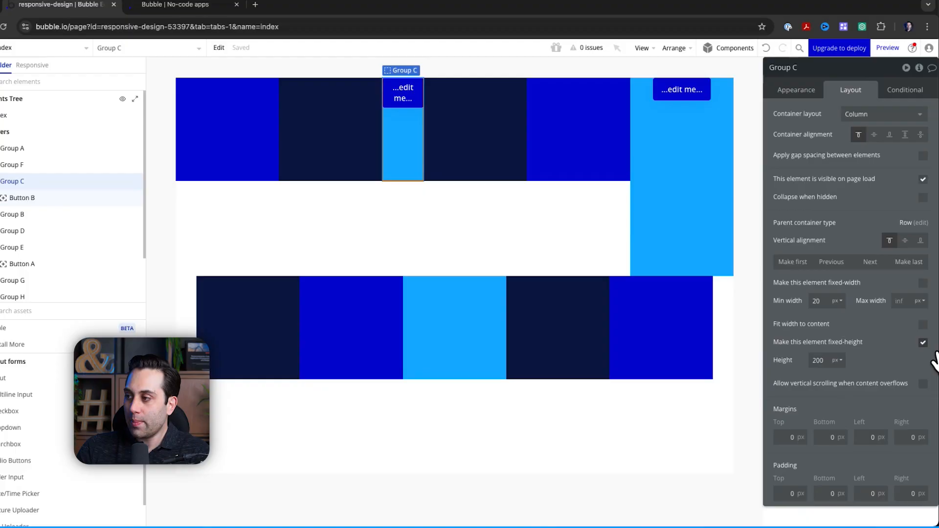
pyautogui.click(923, 342)
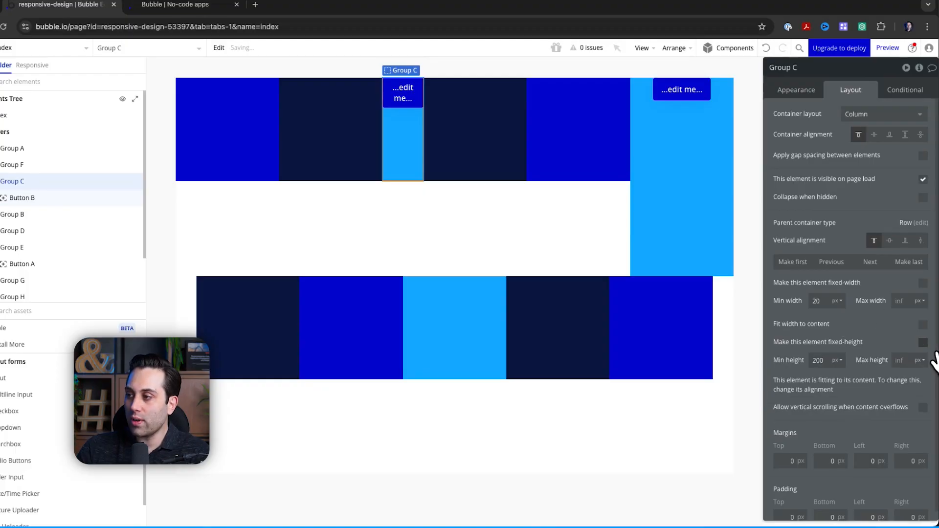
pyautogui.scroll(-1, 865, 376)
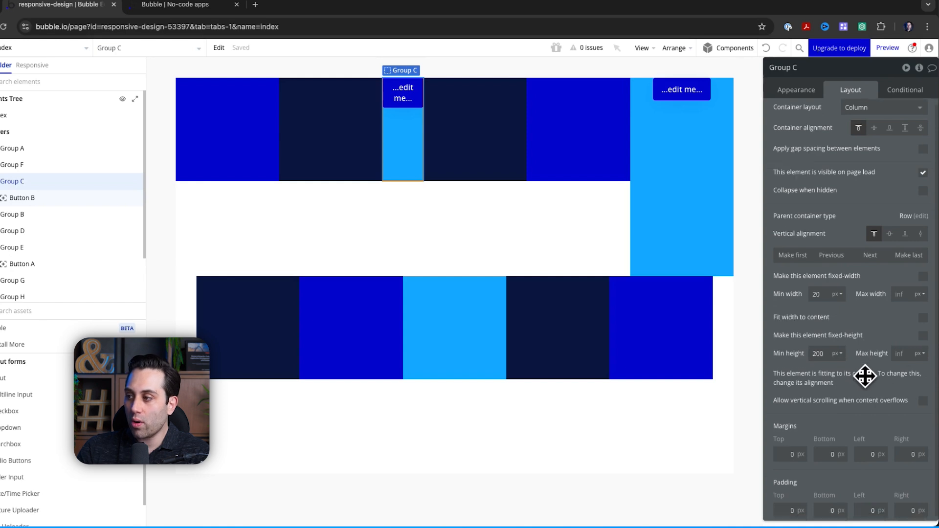
pyautogui.scroll(-1, 865, 376)
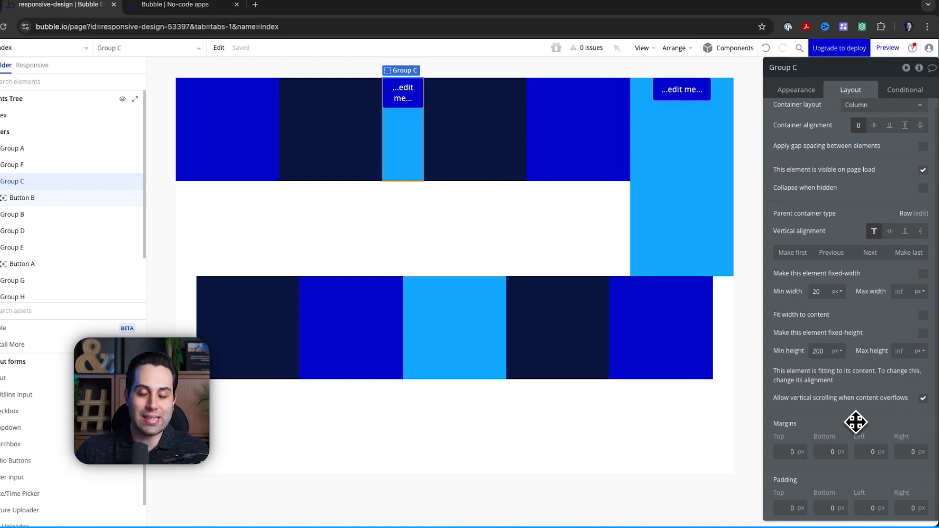
pyautogui.click(923, 398)
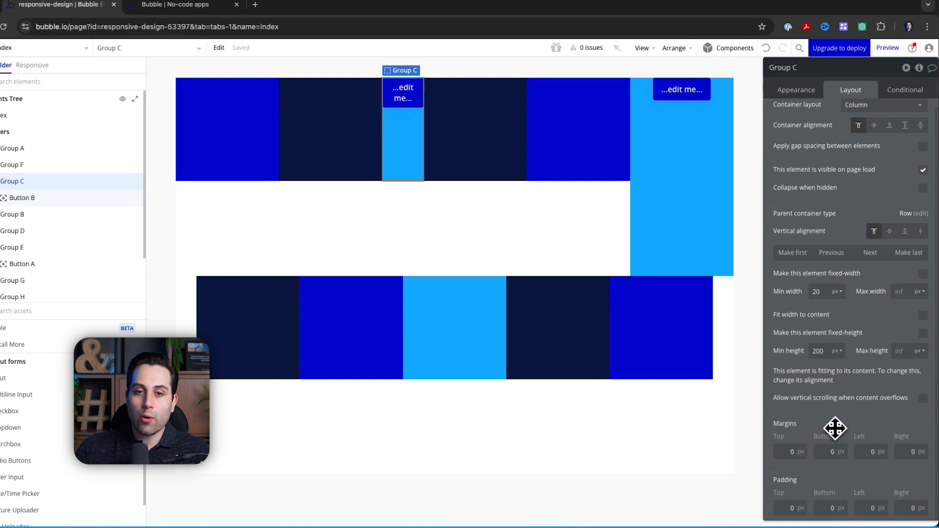
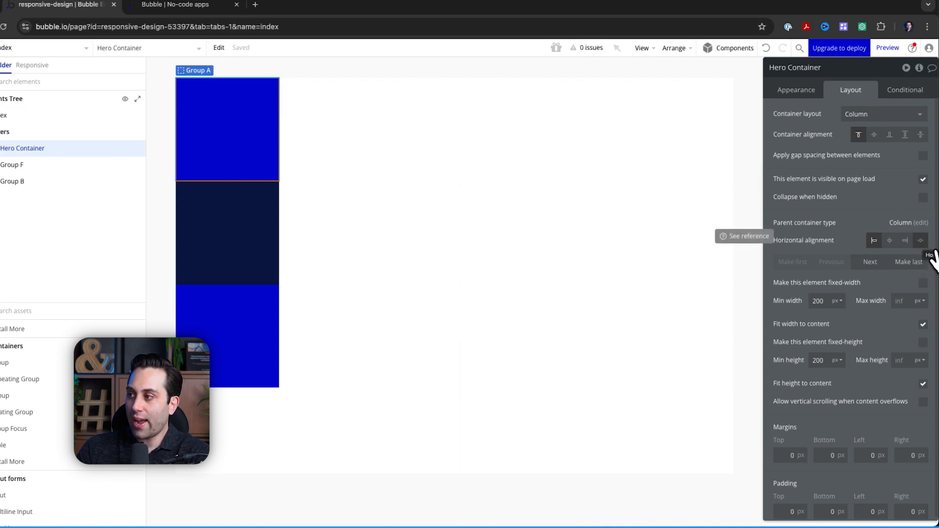
# Compare stretched and centered horizontal alignment on the Hero Container, with fit width to content turned off, and leave it stretched
pyautogui.click(922, 241)
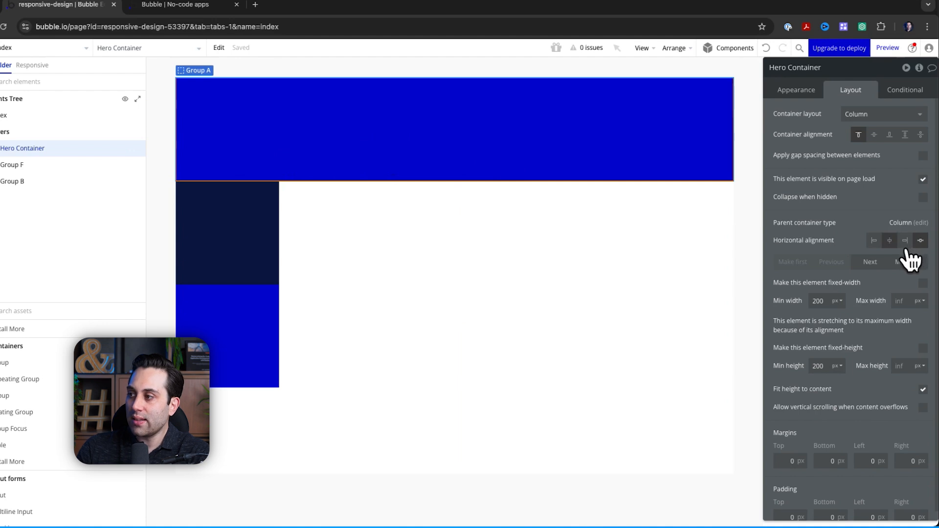
pyautogui.click(890, 240)
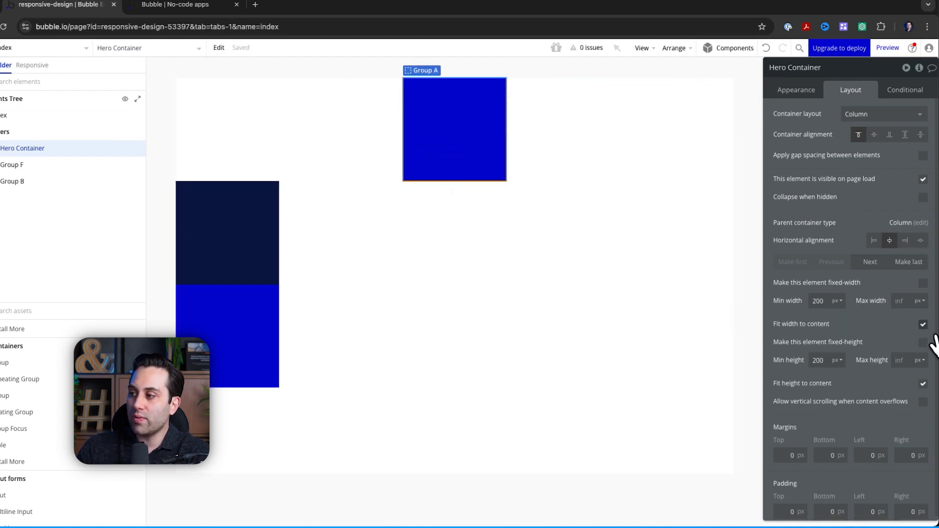
pyautogui.click(924, 323)
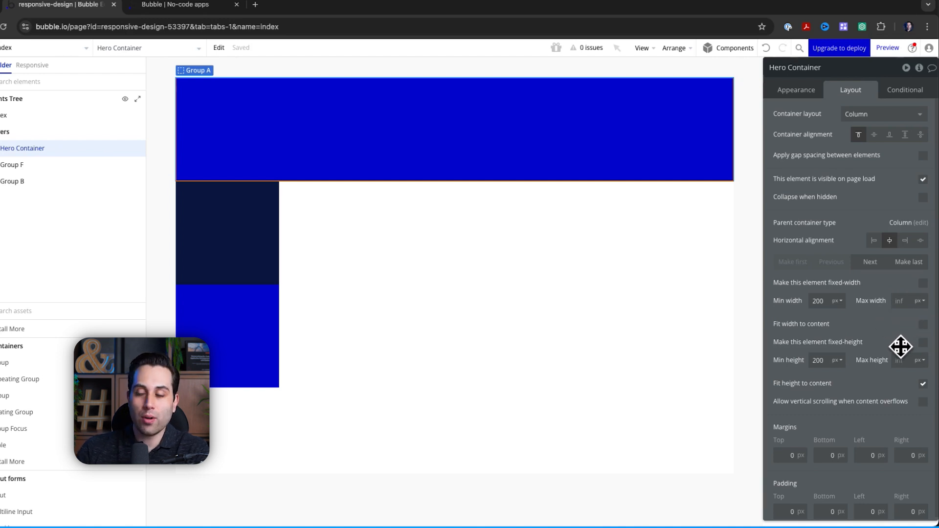
pyautogui.click(922, 243)
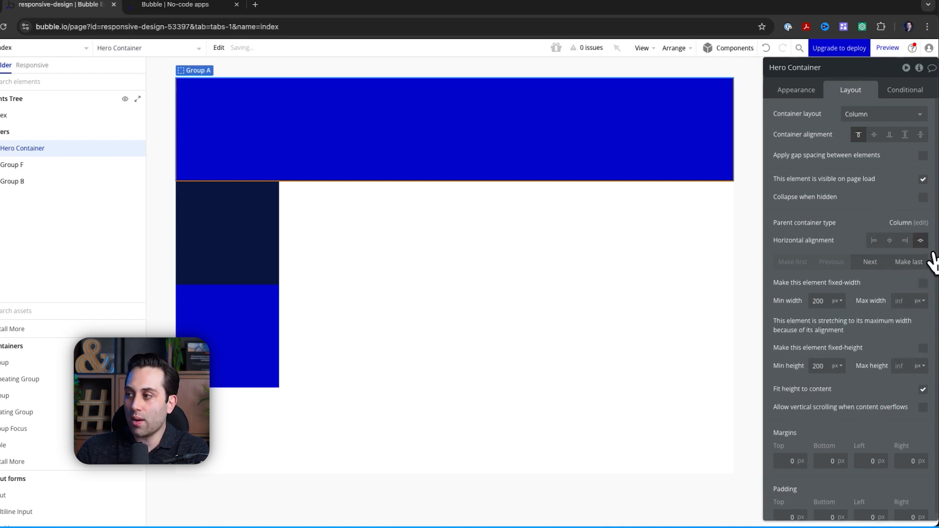
pyautogui.scroll(-1, 820, 390)
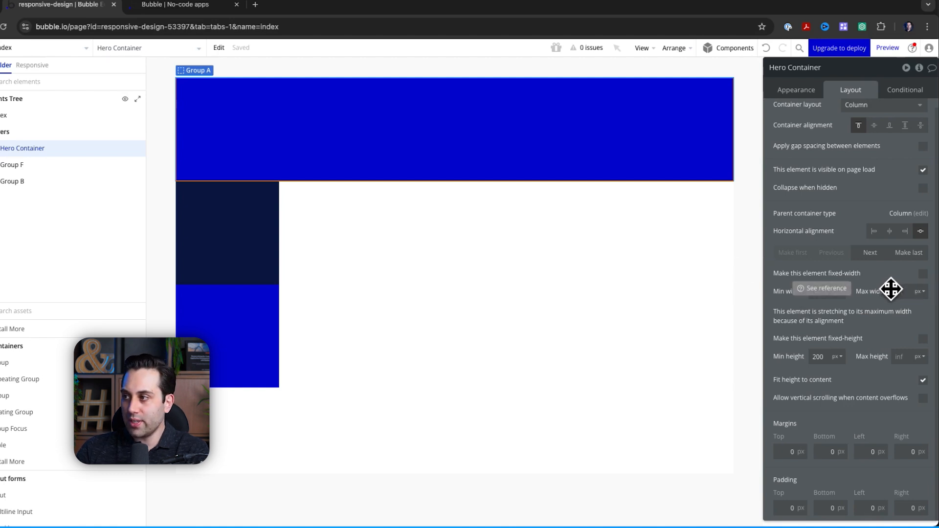
# Set the horizontal alignment of Group F and Group B to stretch across the full page width
pyautogui.click(259, 237)
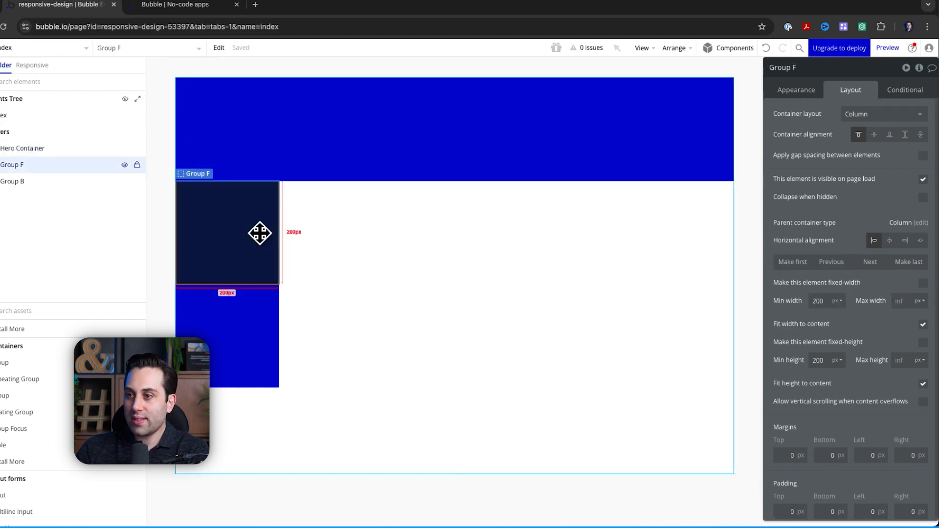
pyautogui.click(921, 241)
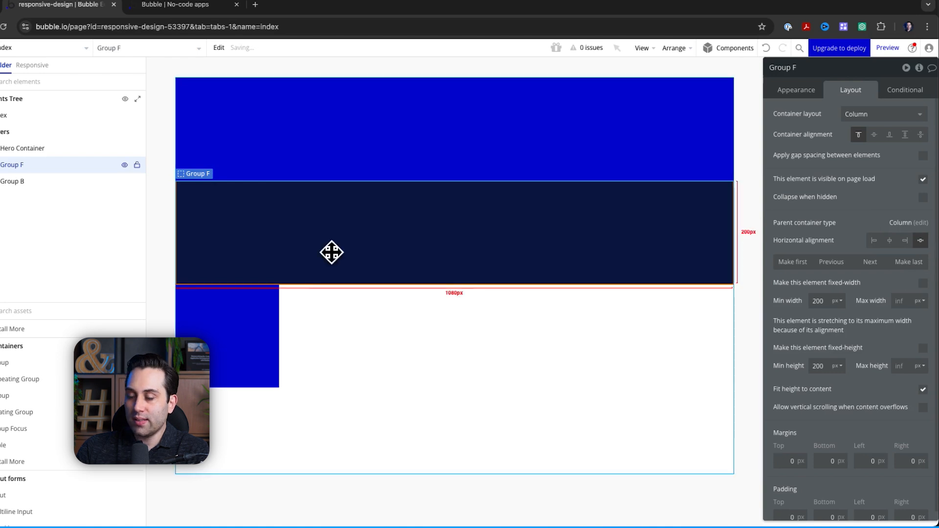
pyautogui.click(247, 342)
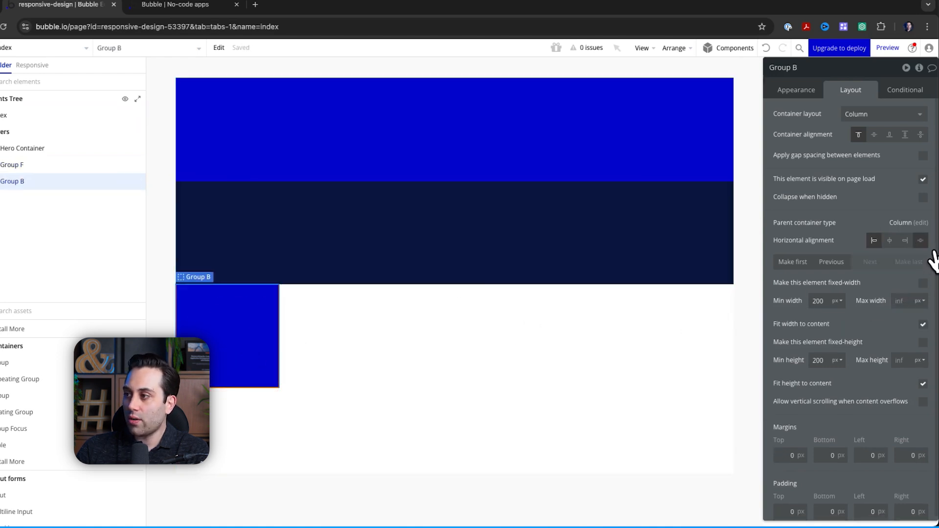
pyautogui.click(920, 240)
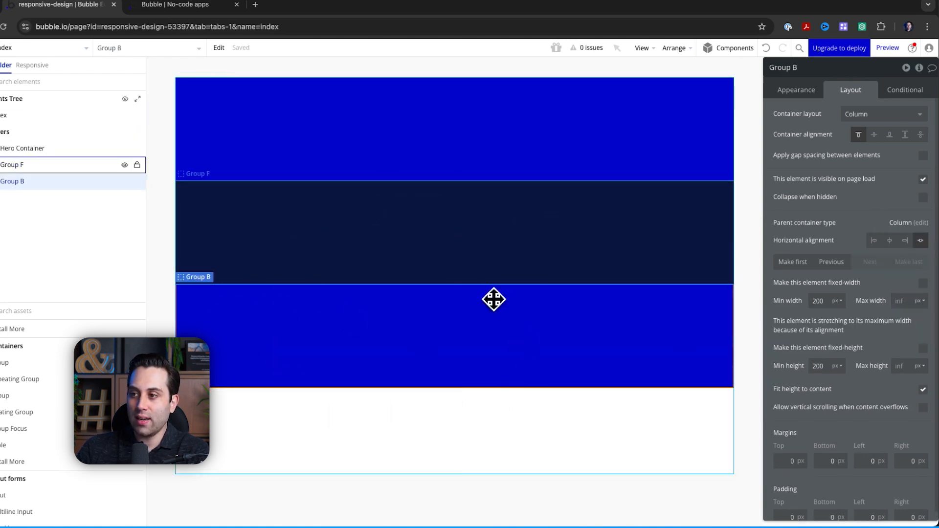
# Set the Hero Container's minimum width to 340 px and preview the page while resizing the browser window
pyautogui.click(755, 158)
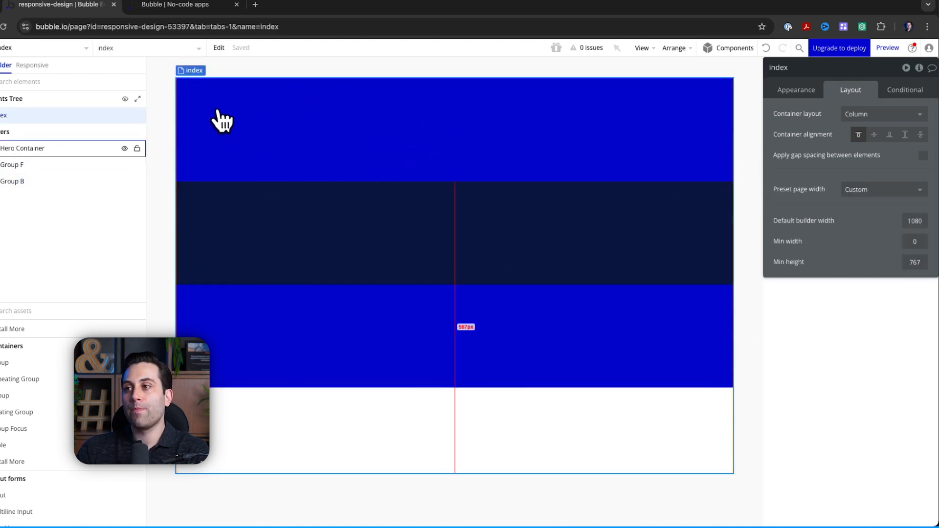
pyautogui.click(298, 161)
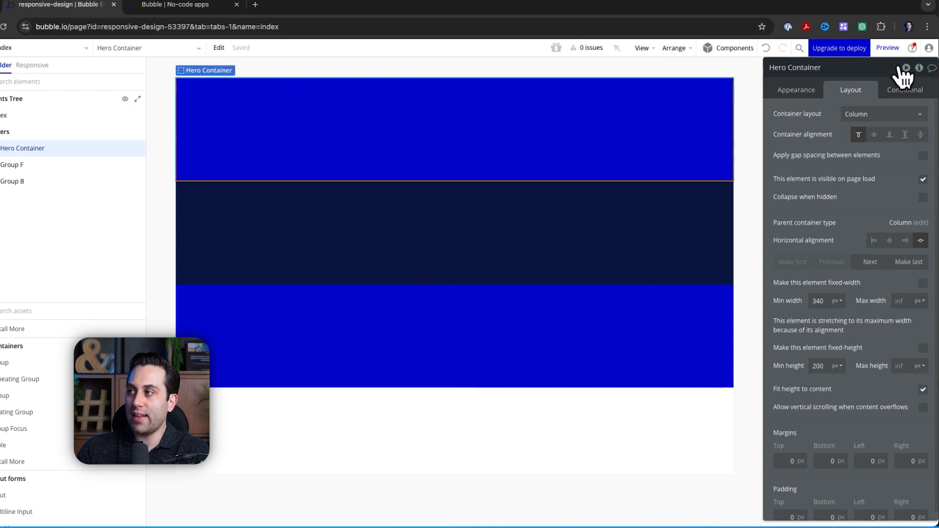
pyautogui.click(888, 47)
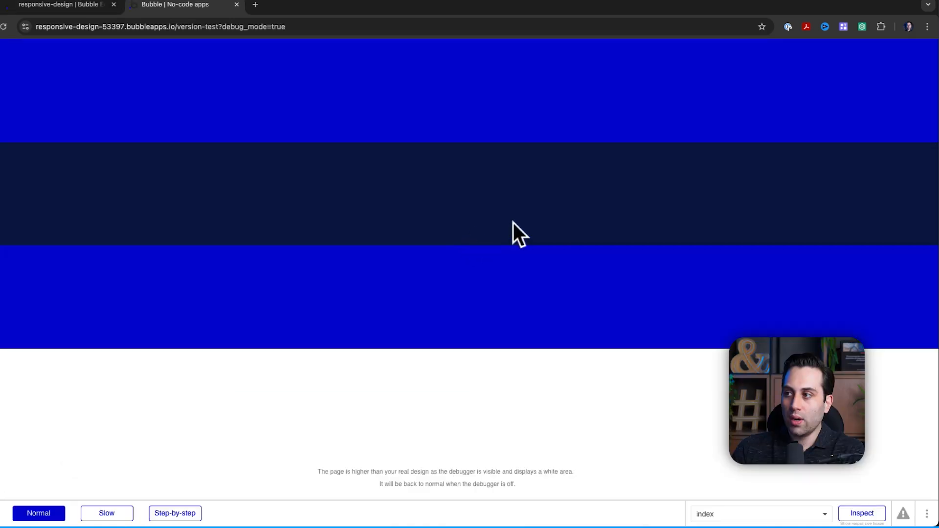
pyautogui.moveTo(938, 176); pyautogui.dragTo(937, 152)
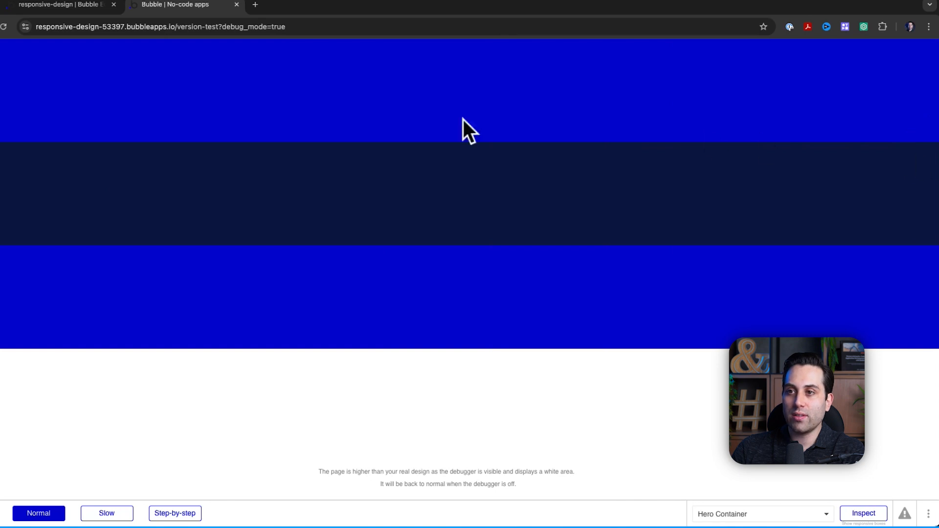
# Return to the editor, add a group inside the Hero Container and name it "Container Left"
pyautogui.click(74, 9)
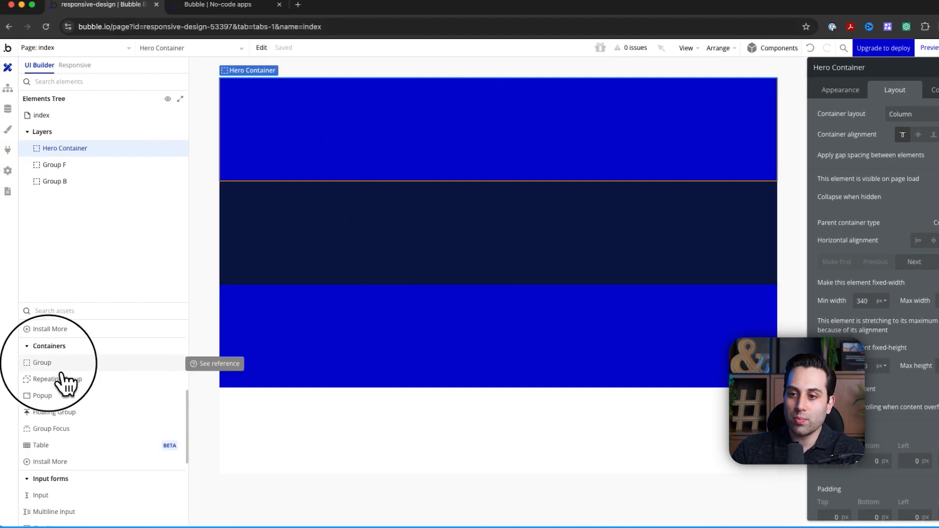
pyautogui.click(61, 364)
pyautogui.moveTo(261, 90)
pyautogui.mouseDown()
pyautogui.moveTo(363, 134)
pyautogui.moveTo(418, 187)
pyautogui.mouseUp()
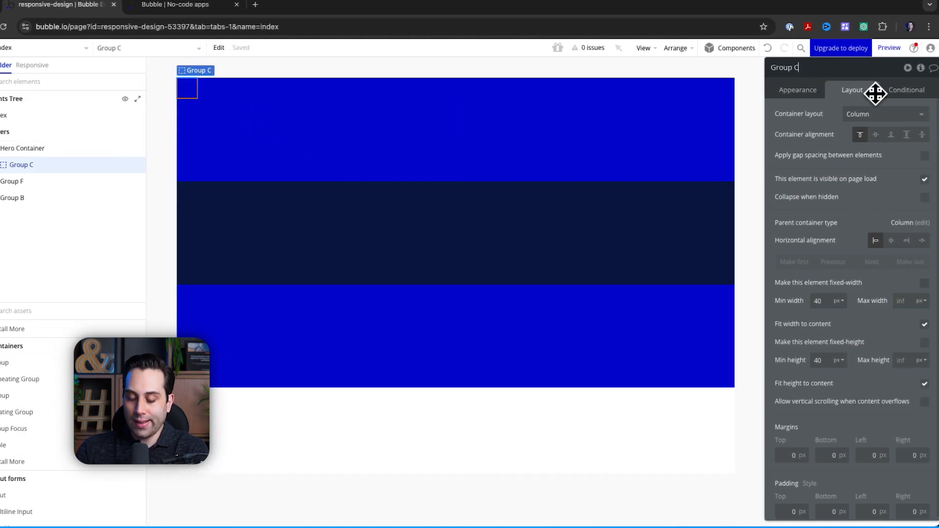
pyautogui.click(876, 94)
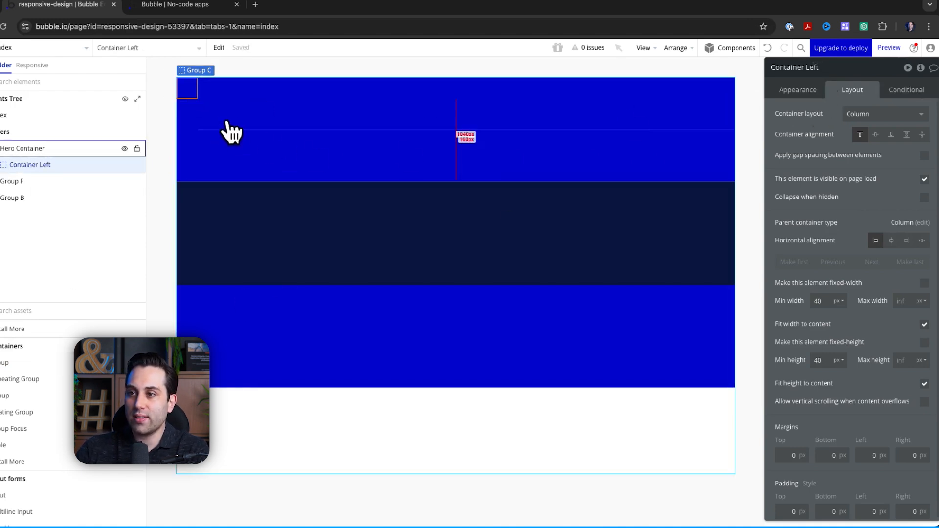
# Duplicate Container Left inside the Hero Container and rename the copy "Container Right"
pyautogui.press('super+d')
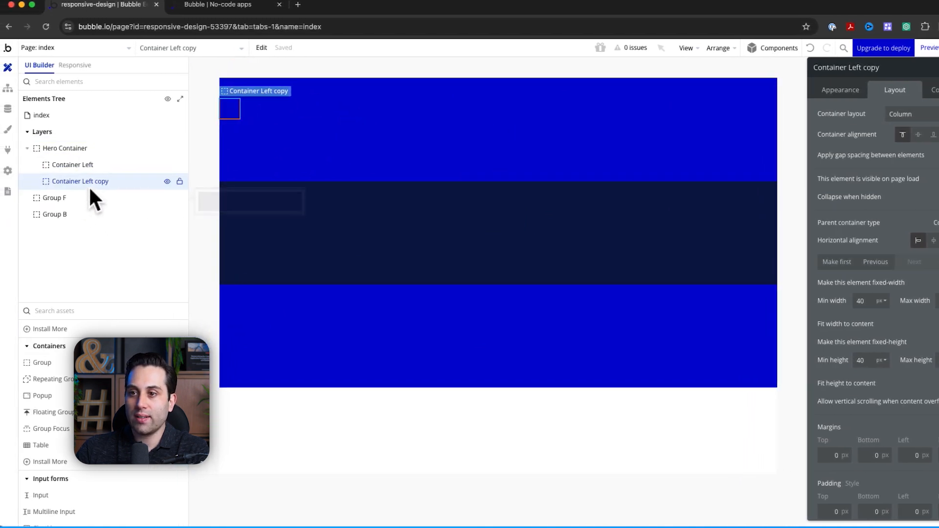
pyautogui.click(861, 69)
pyautogui.moveTo(806, 68); pyautogui.dragTo(848, 71)
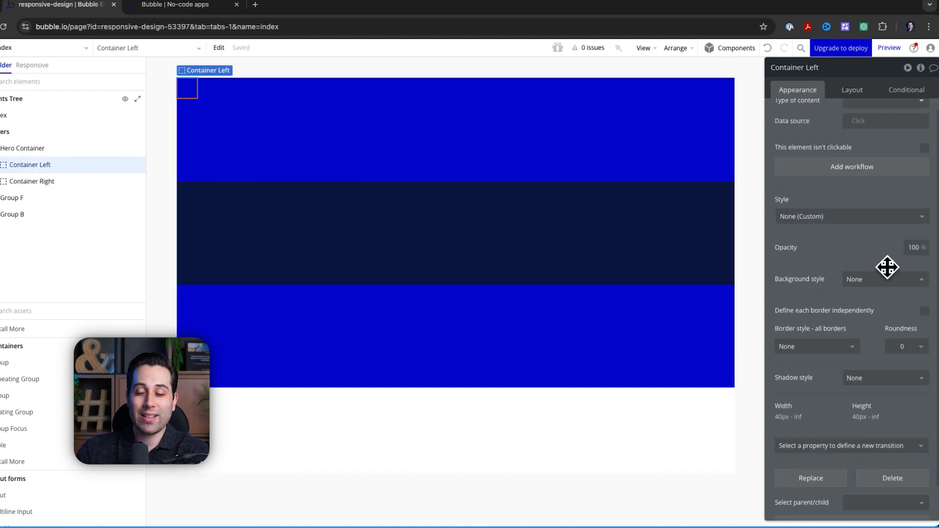
# Detach Container Left's style and give it a flat green background, #15BC34
pyautogui.click(927, 226)
pyautogui.click(860, 233)
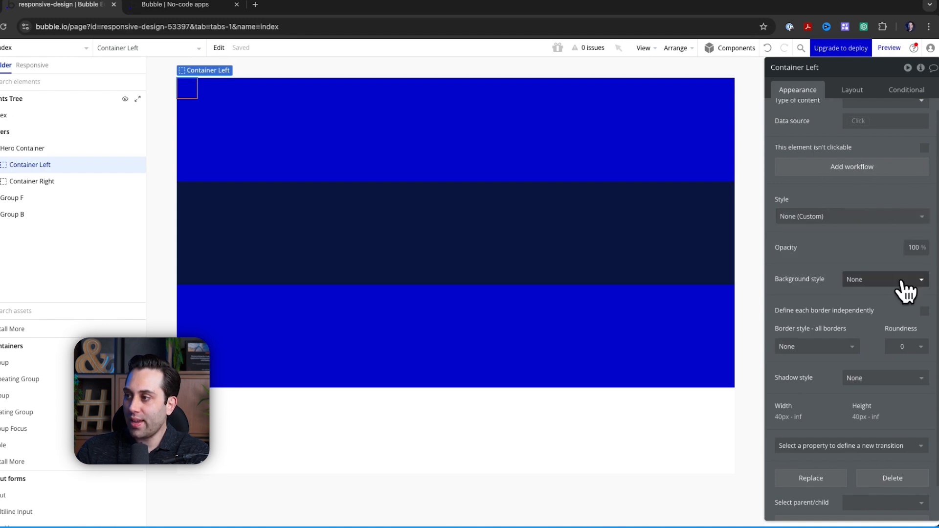
pyautogui.click(909, 283)
pyautogui.click(879, 327)
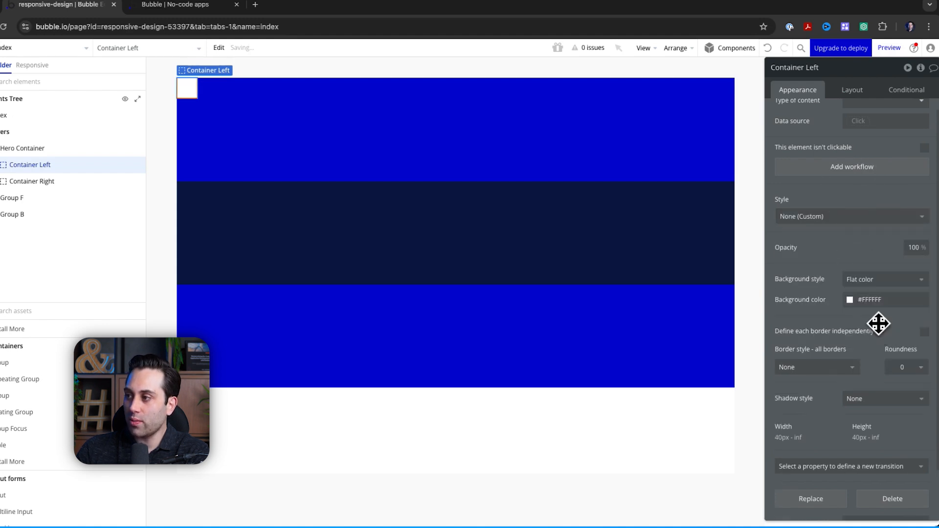
pyautogui.click(867, 301)
pyautogui.click(869, 391)
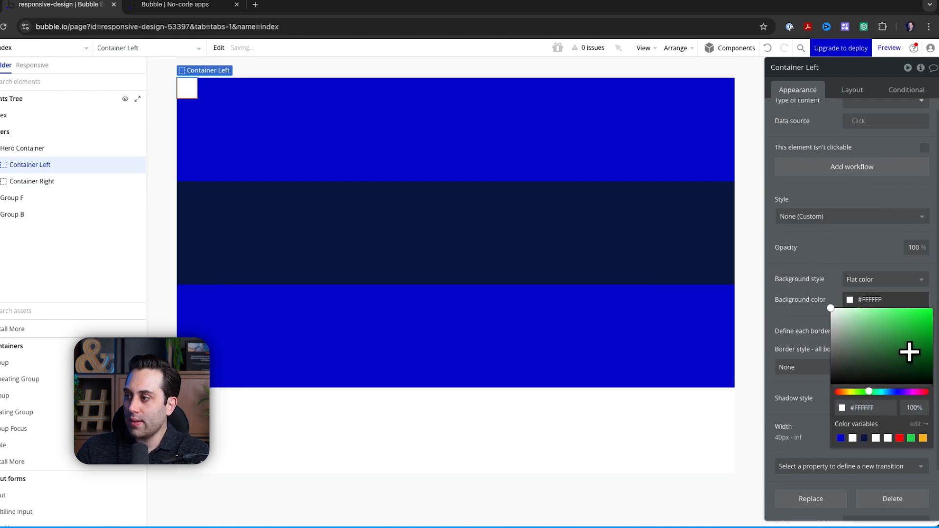
pyautogui.moveTo(908, 350); pyautogui.dragTo(930, 337)
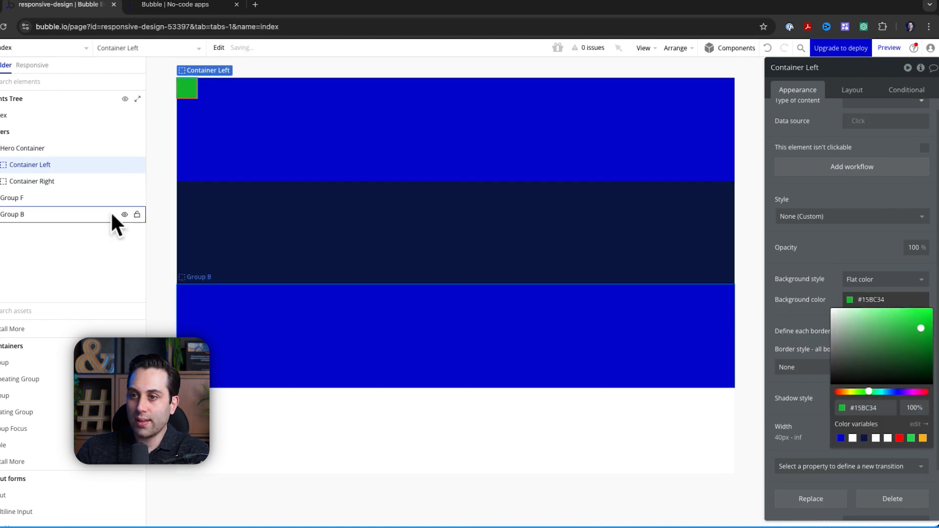
# Detach Container Right's style and give it a flat blue background, #2C79FF
pyautogui.click(65, 187)
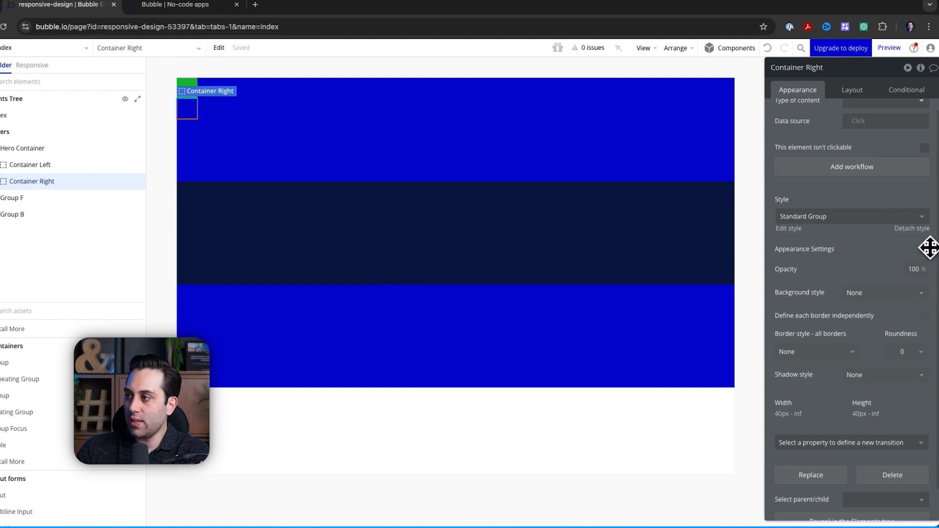
pyautogui.click(912, 228)
pyautogui.click(911, 281)
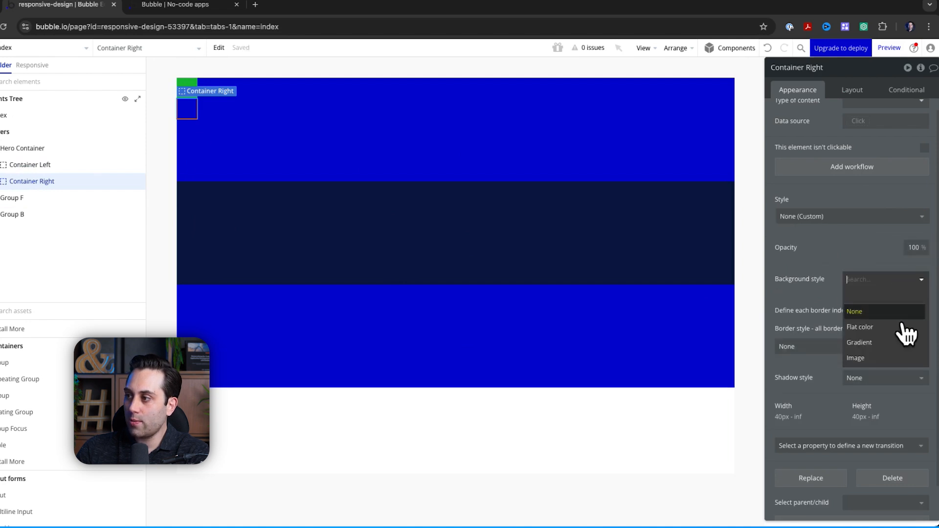
pyautogui.click(898, 326)
pyautogui.click(865, 305)
pyautogui.click(891, 392)
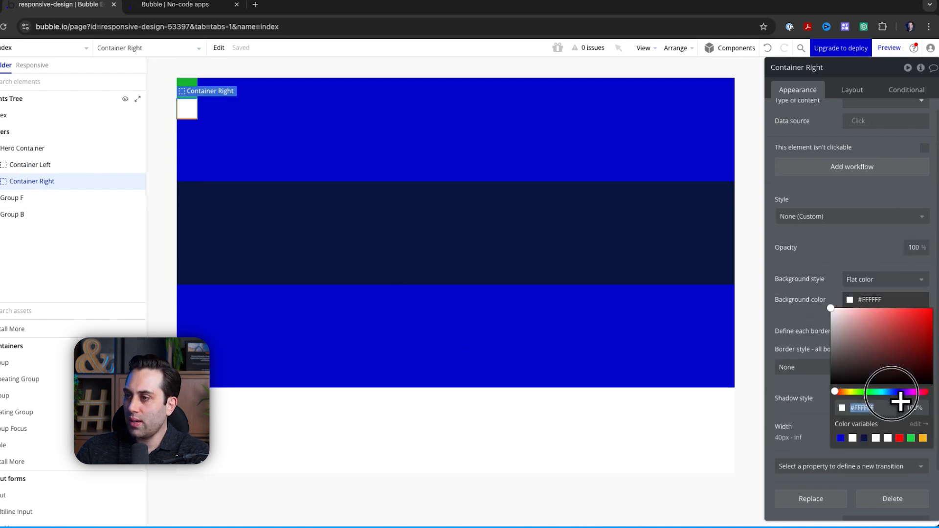
pyautogui.moveTo(920, 317)
pyautogui.mouseDown()
pyautogui.moveTo(933, 312)
pyautogui.moveTo(914, 308)
pyautogui.mouseUp()
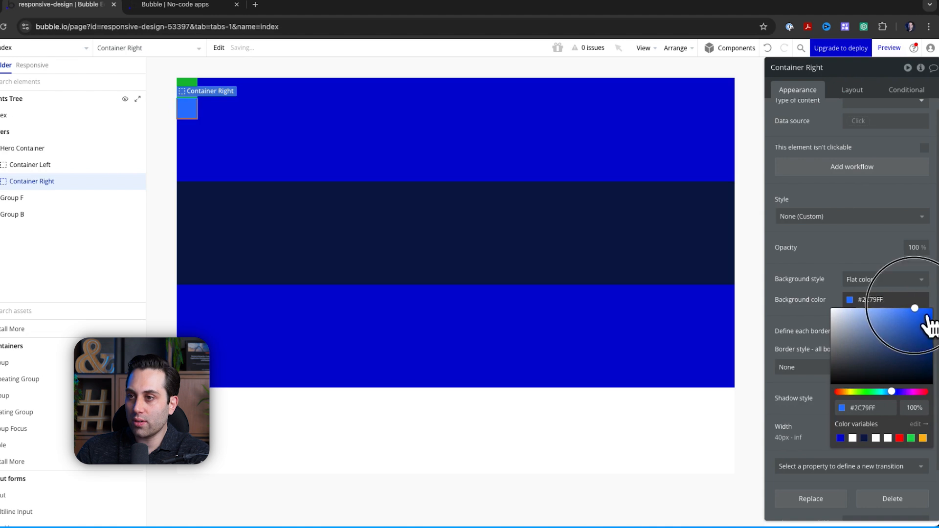
# Set the Hero Container's layout to Row and center its contents horizontally
pyautogui.click(913, 307)
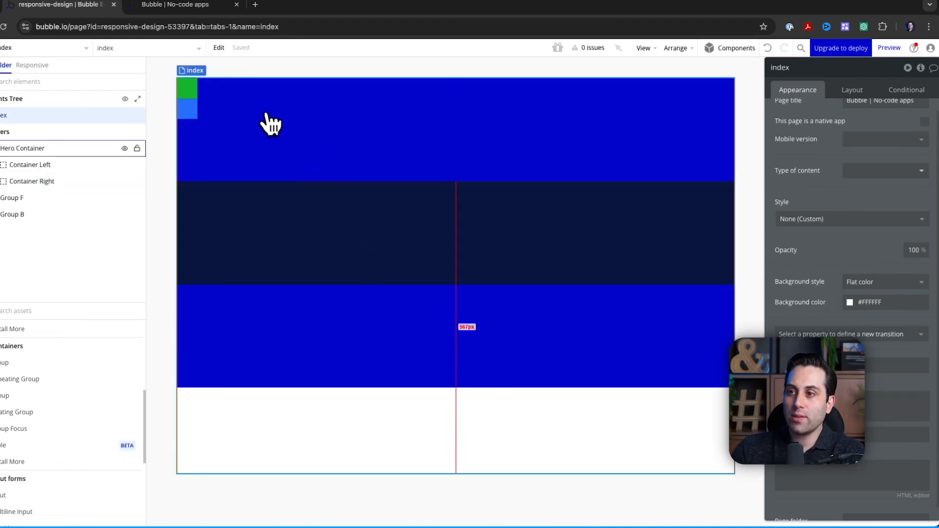
pyautogui.click(314, 127)
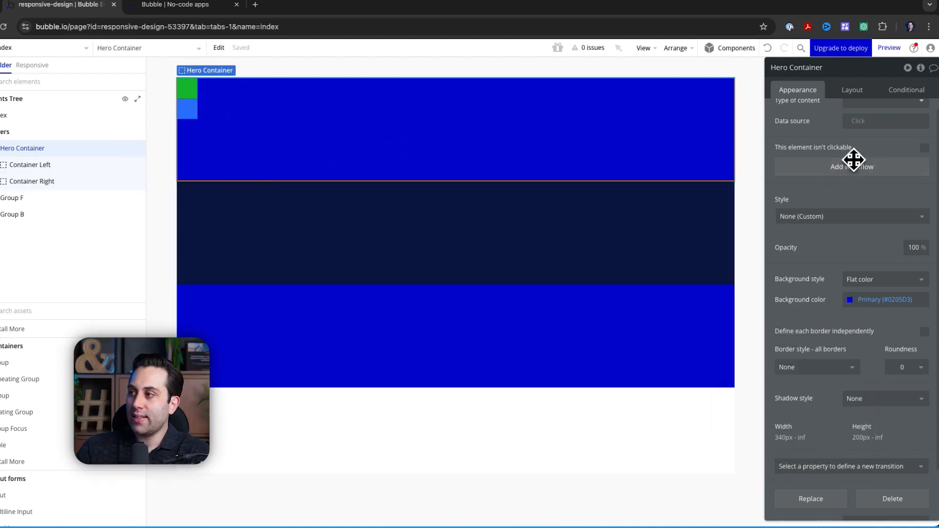
pyautogui.click(856, 93)
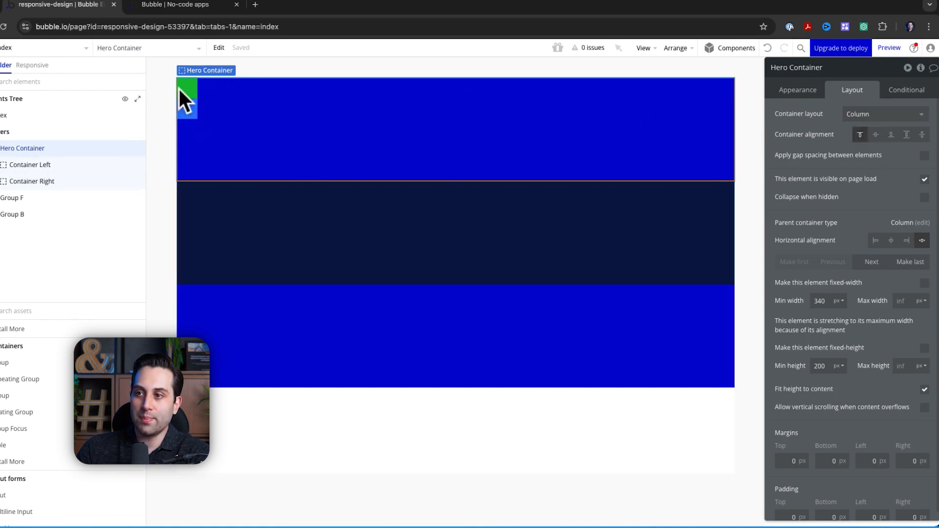
pyautogui.click(878, 115)
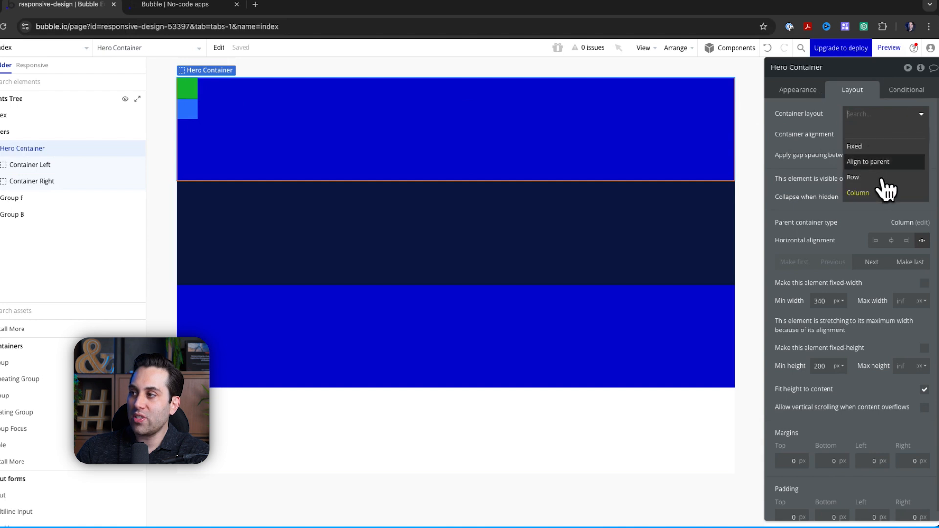
pyautogui.click(880, 181)
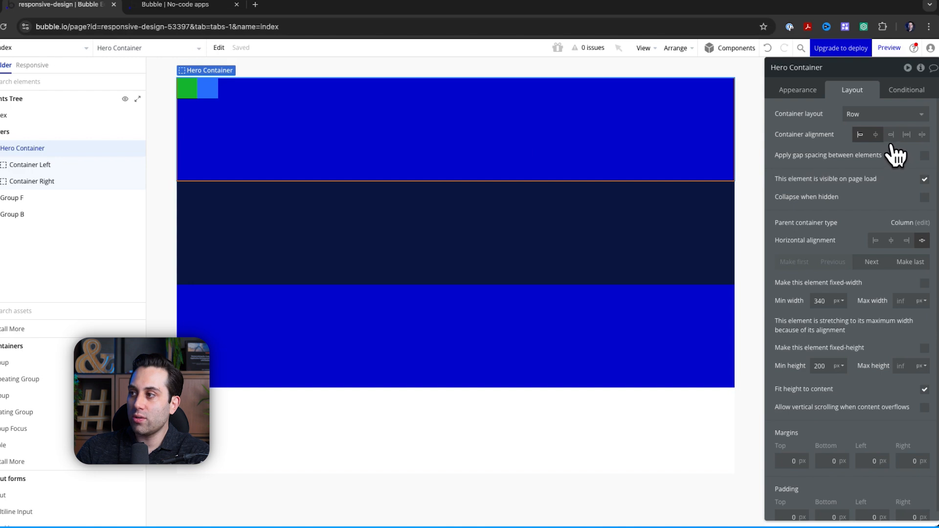
pyautogui.click(876, 135)
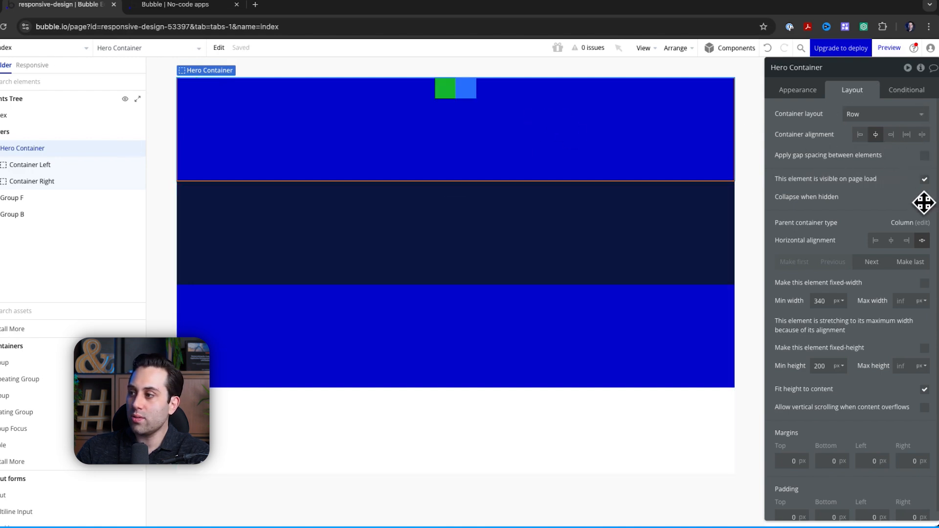
# Turn off fitting width to content for both Container Left and Container Right
pyautogui.click(453, 103)
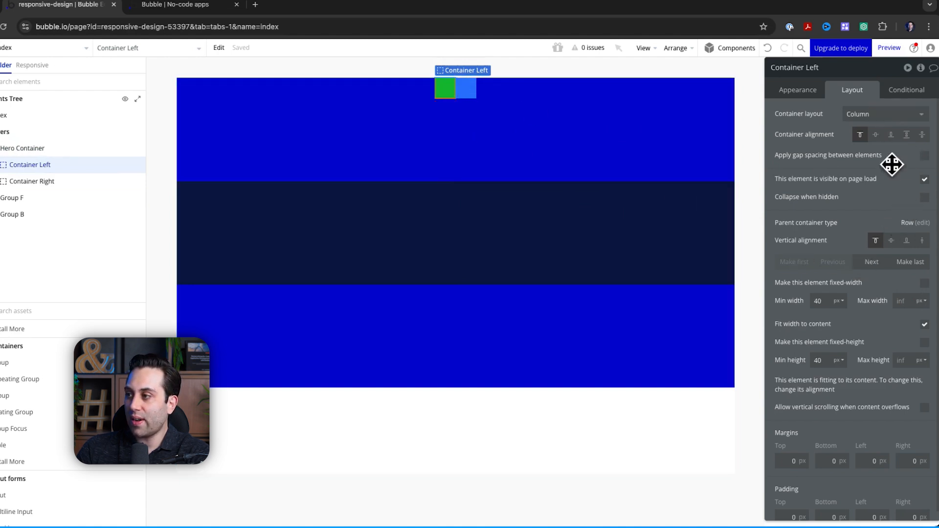
pyautogui.click(925, 324)
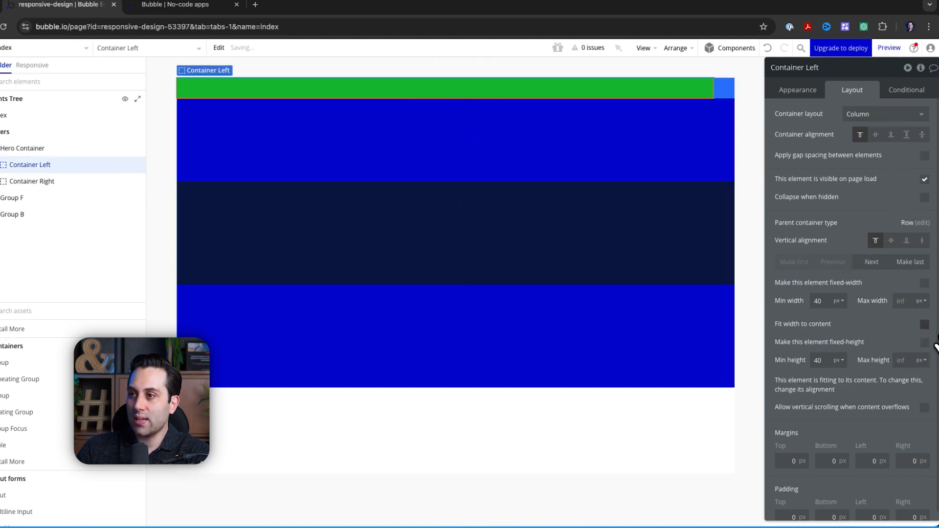
pyautogui.click(725, 93)
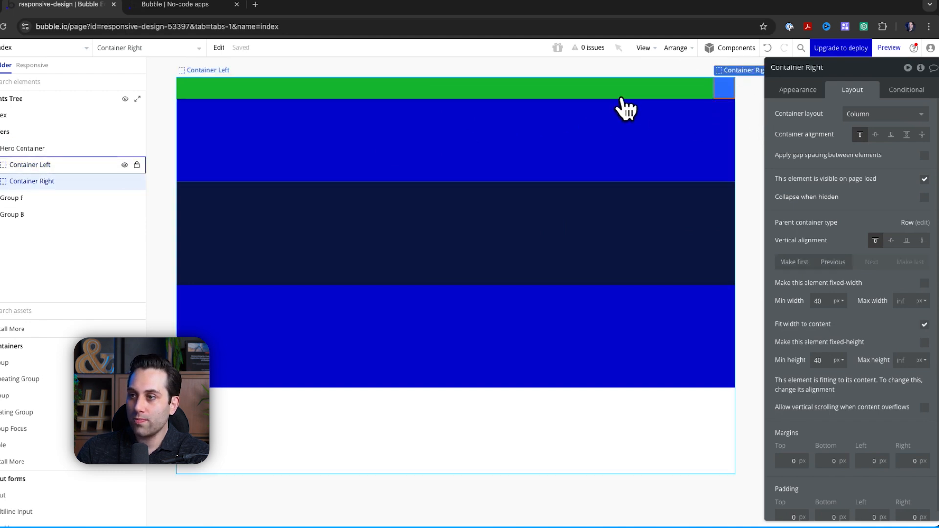
pyautogui.click(925, 324)
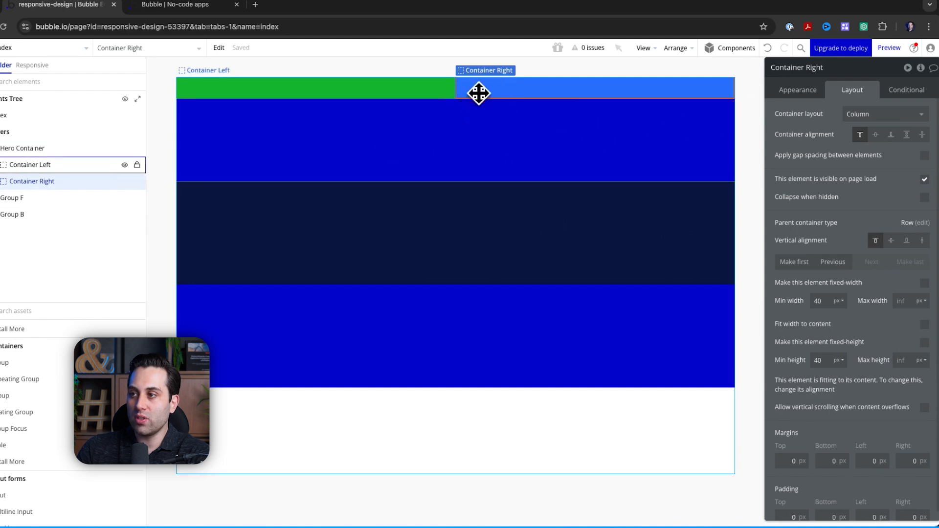
# Center Container Left and Container Right vertically within the Hero Container
pyautogui.click(465, 149)
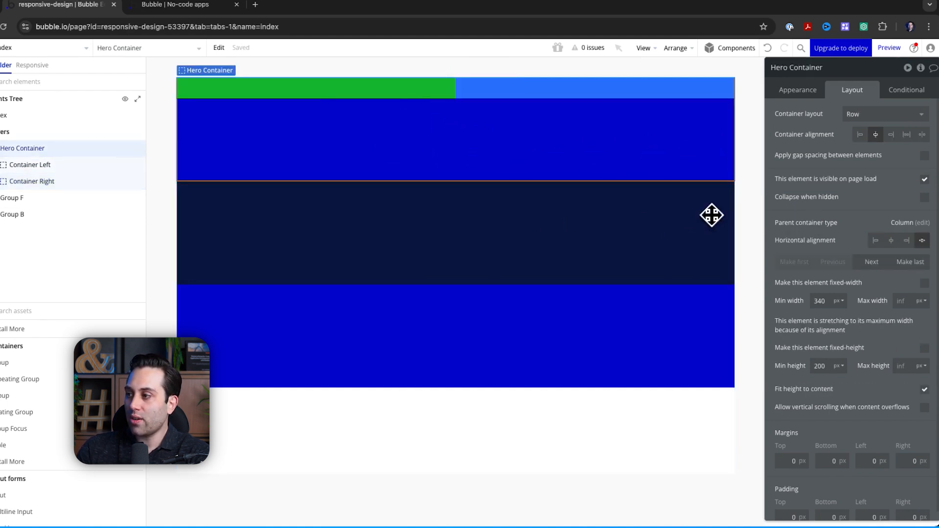
pyautogui.click(391, 98)
pyautogui.click(392, 103)
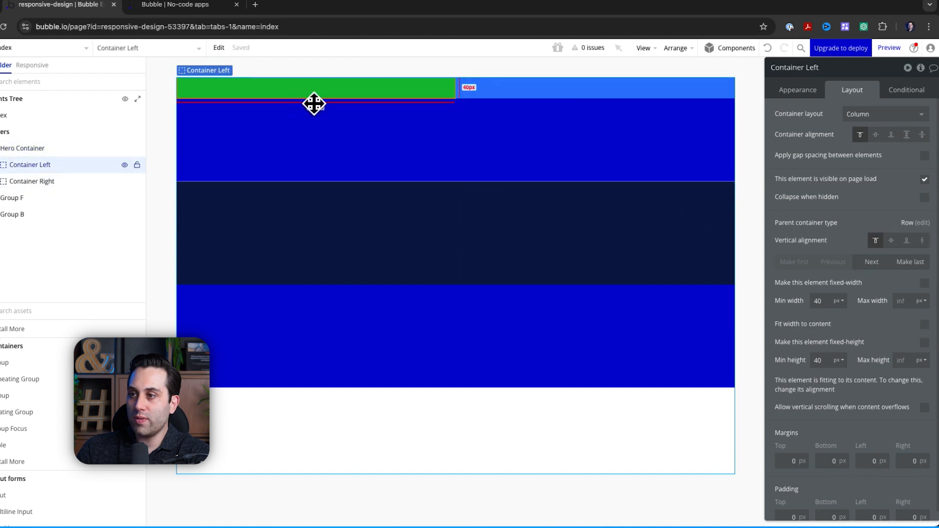
pyautogui.click(910, 261)
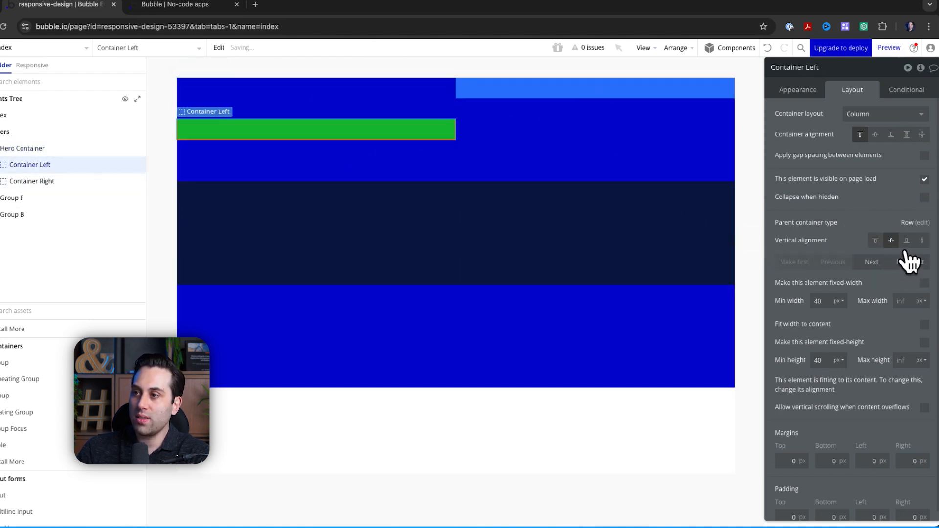
pyautogui.click(619, 94)
pyautogui.click(892, 240)
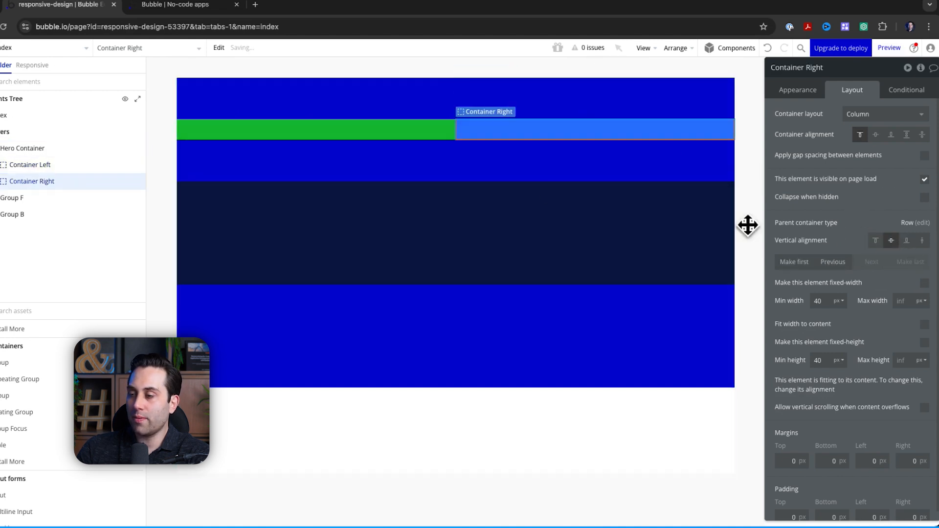
pyautogui.click(390, 134)
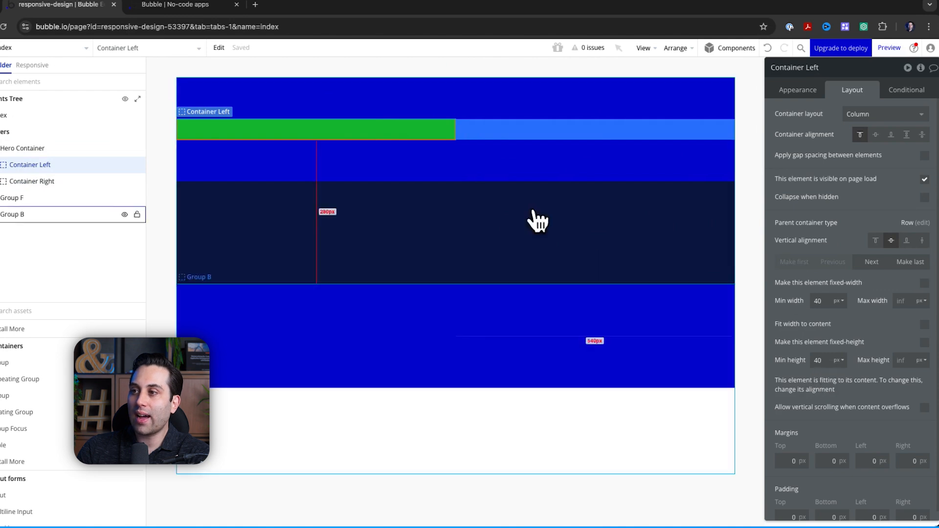
pyautogui.click(516, 133)
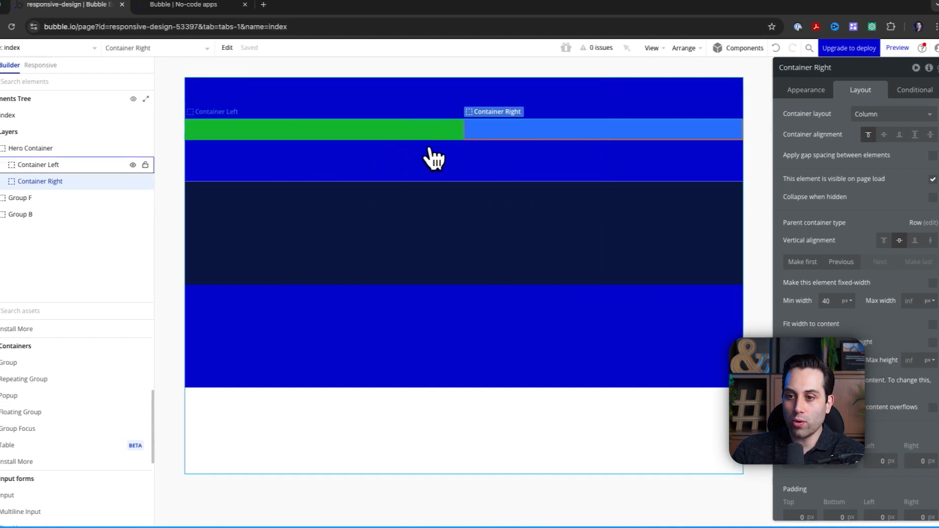
# Add a text element and a button below it inside Container Left
pyautogui.scroll(5, 115, 425)
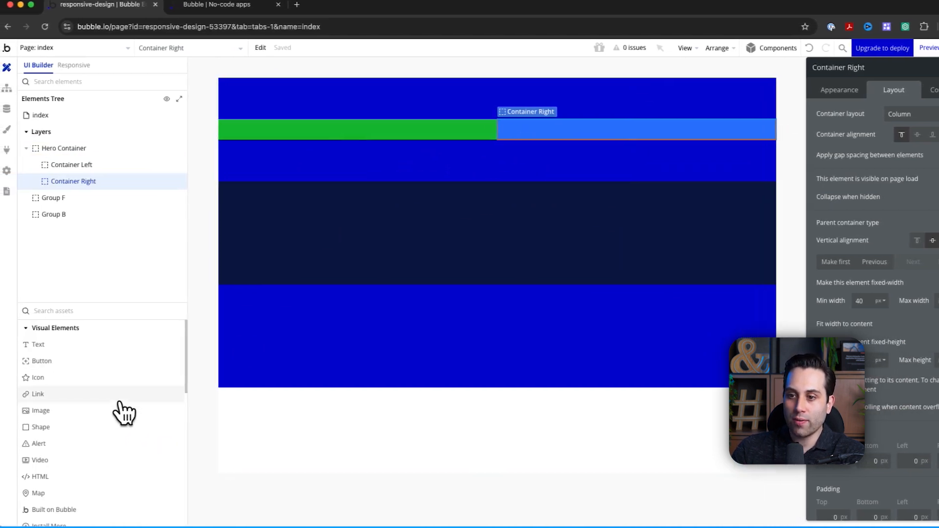
pyautogui.click(62, 349)
pyautogui.moveTo(287, 134)
pyautogui.mouseDown()
pyautogui.moveTo(397, 138)
pyautogui.moveTo(403, 151)
pyautogui.mouseUp()
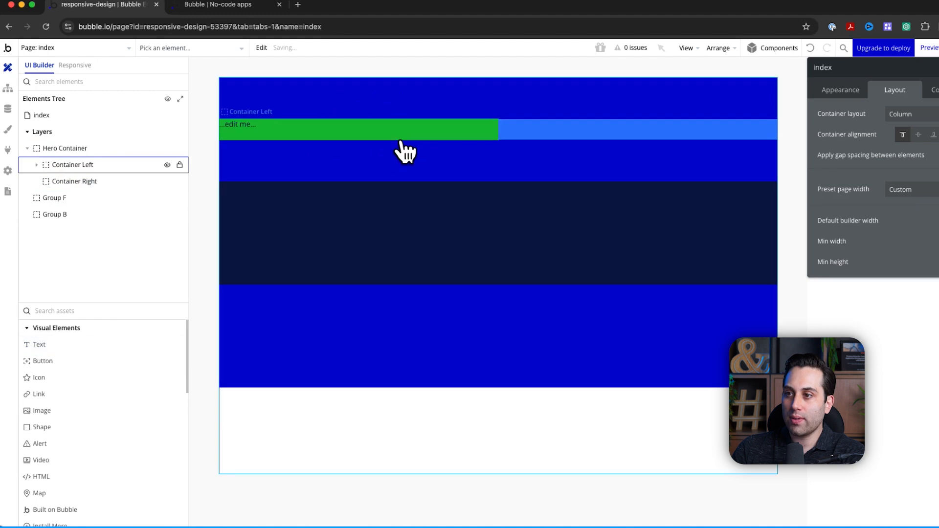
pyautogui.click(69, 362)
pyautogui.moveTo(295, 131); pyautogui.dragTo(308, 146)
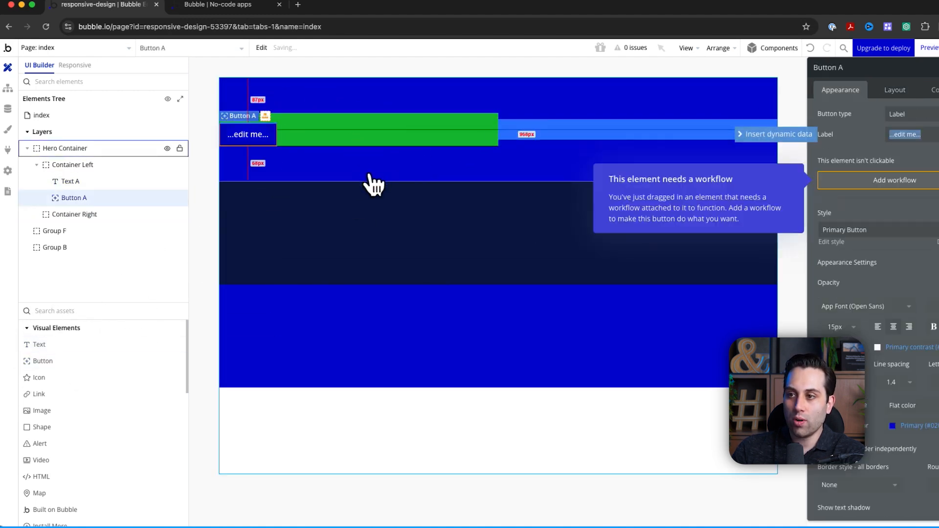
# Draw an image element about 255 × 17 px in Container Right and import a free Pexels photo of white curved ribs into it
pyautogui.scroll(-1, 143, 394)
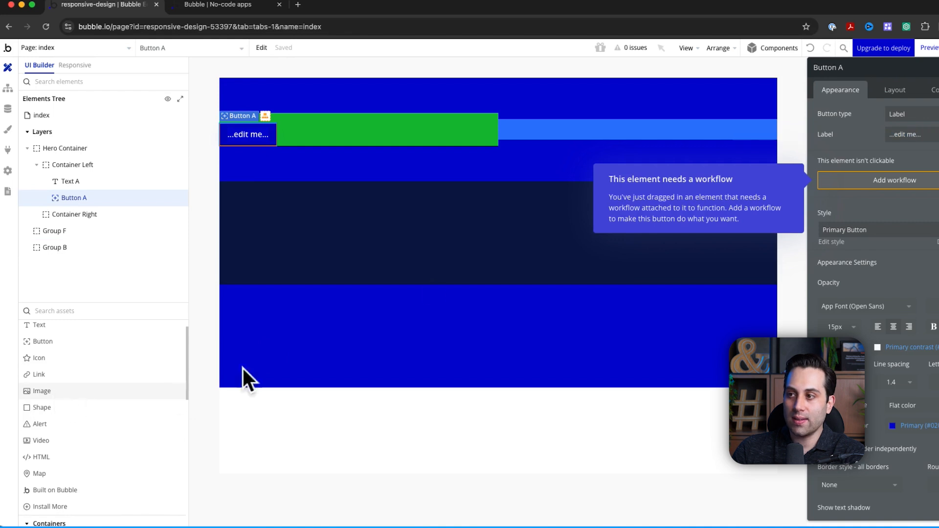
pyautogui.click(71, 392)
pyautogui.moveTo(551, 137); pyautogui.dragTo(683, 150)
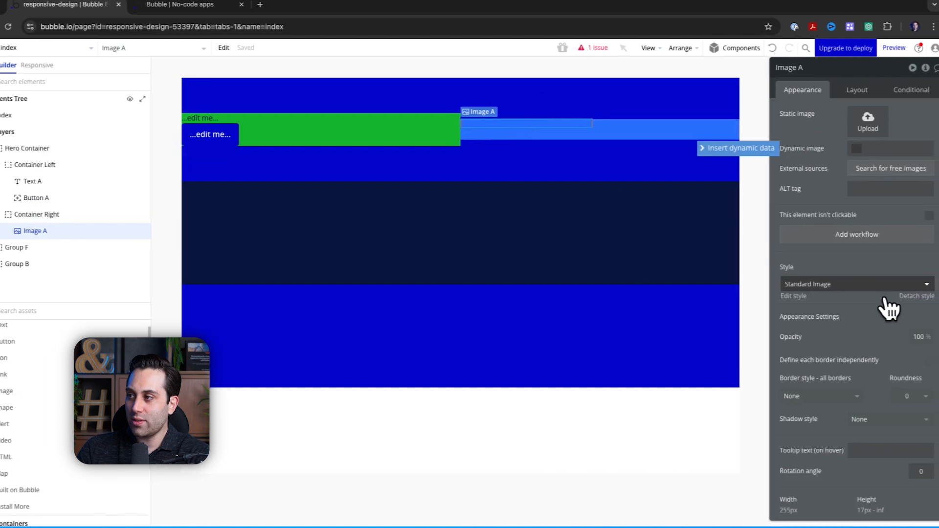
pyautogui.click(886, 171)
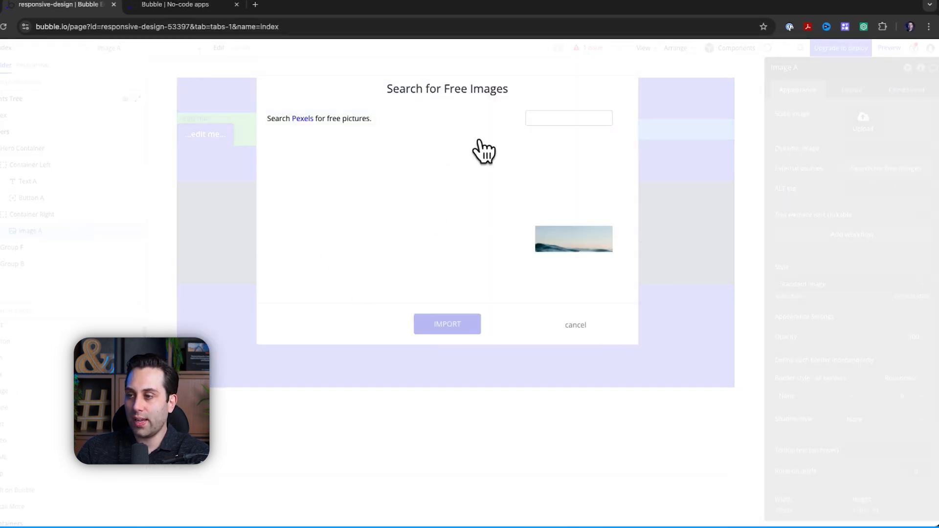
pyautogui.scroll(-2, 597, 310)
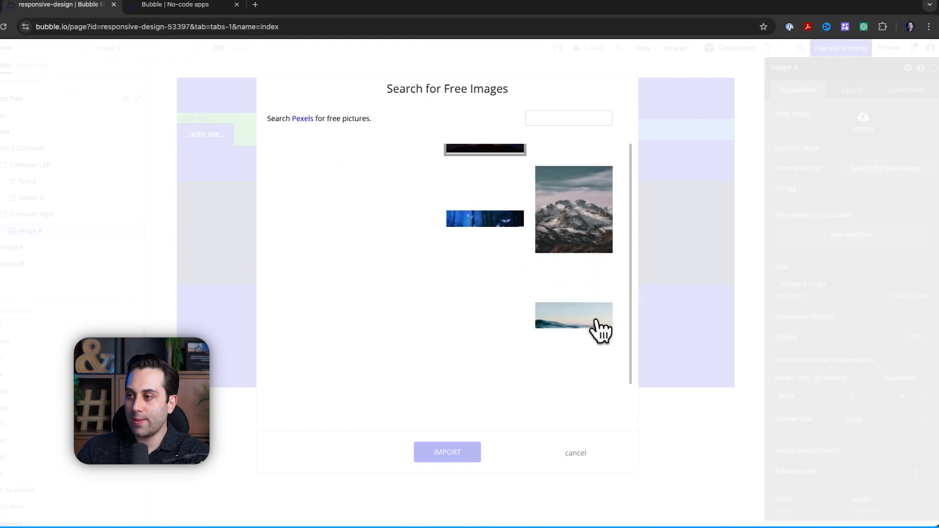
pyautogui.click(602, 325)
# Make the image flexible in width with minimum width and height of 400 px, then keep its aspect ratio fixed
pyautogui.click(866, 93)
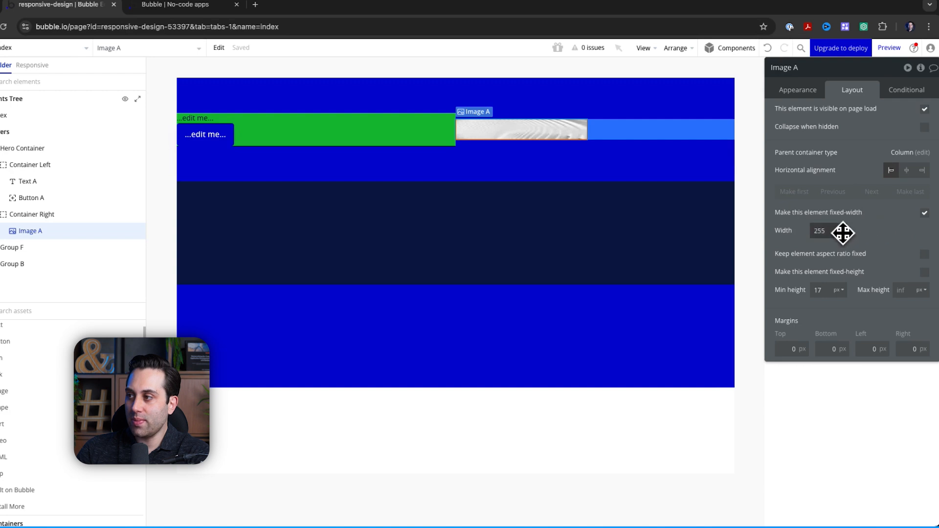
pyautogui.click(925, 212)
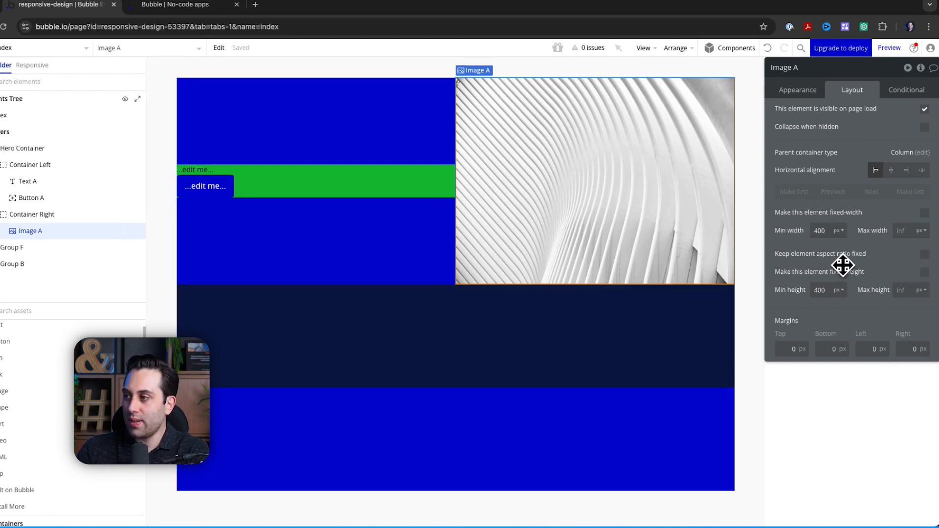
pyautogui.click(925, 254)
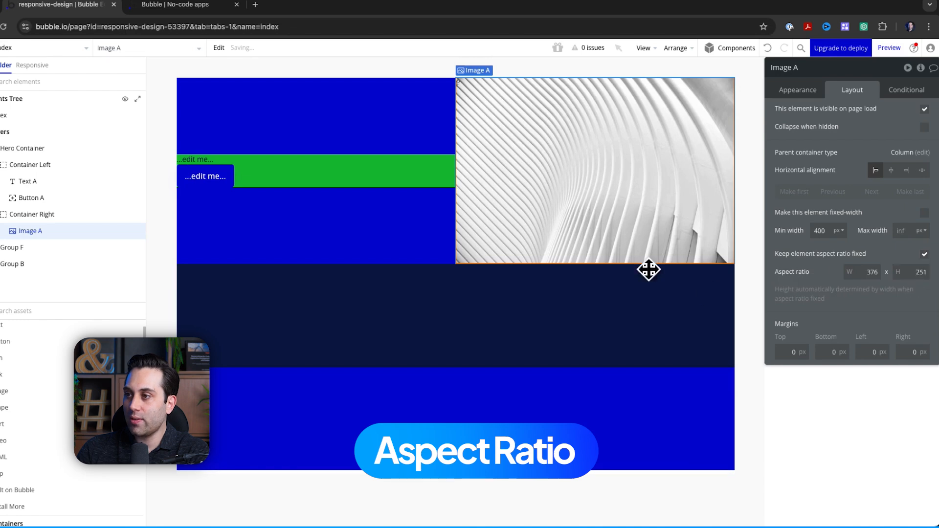
# Turn on the display of element borders in the editor
pyautogui.click(198, 160)
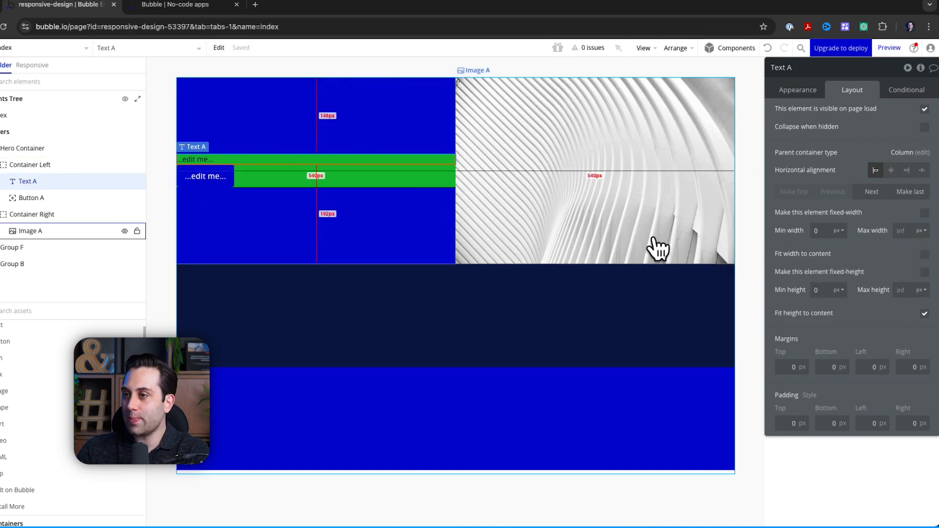
pyautogui.moveTo(646, 48)
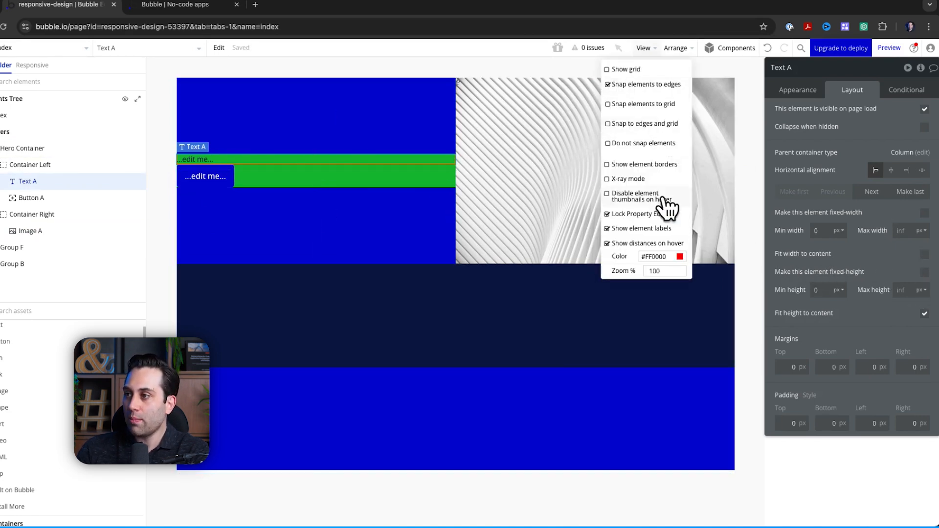
pyautogui.click(646, 165)
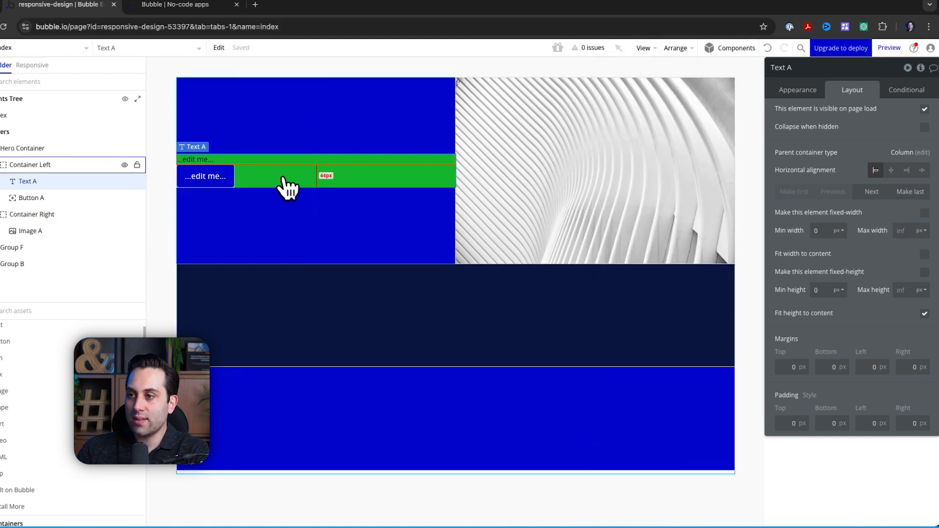
# Apply the Heading 1 style to the text in Container Left and change its content to "Example Text"
pyautogui.click(331, 190)
pyautogui.click(228, 167)
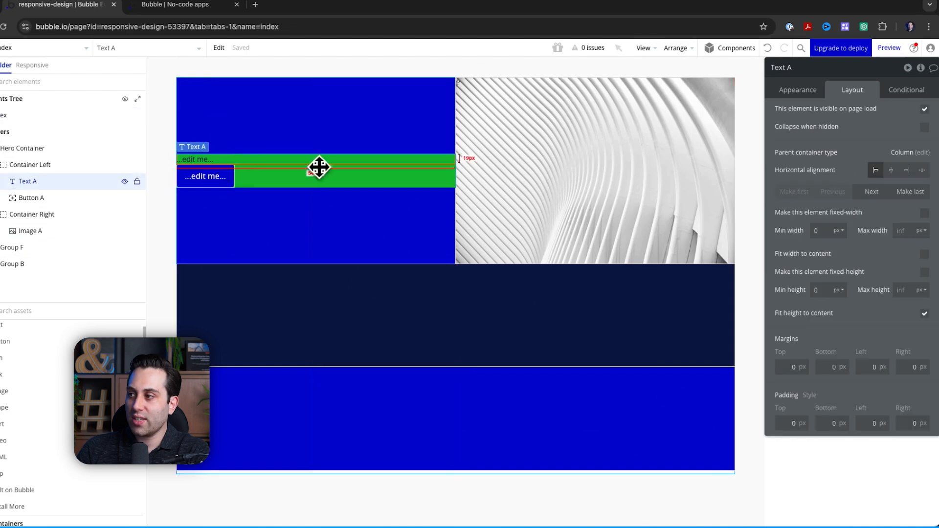
pyautogui.click(800, 92)
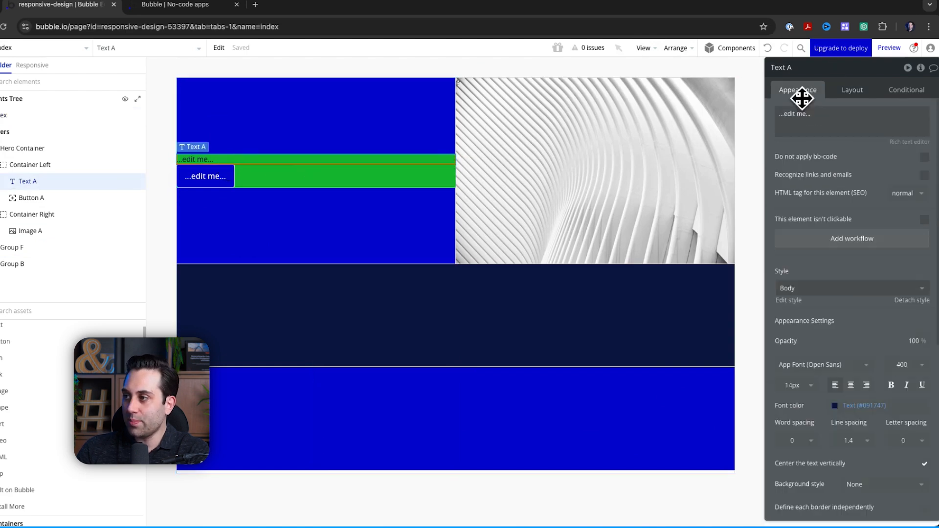
pyautogui.click(861, 290)
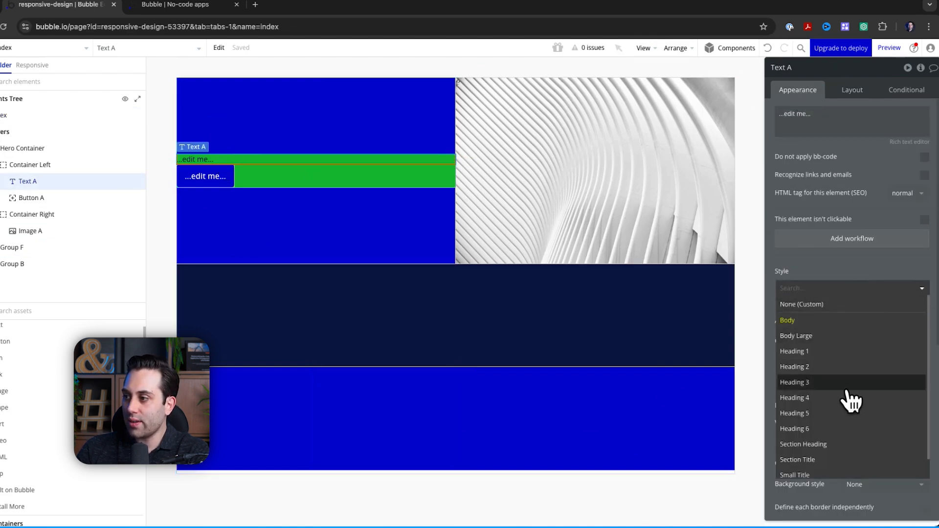
pyautogui.click(830, 359)
pyautogui.click(887, 126)
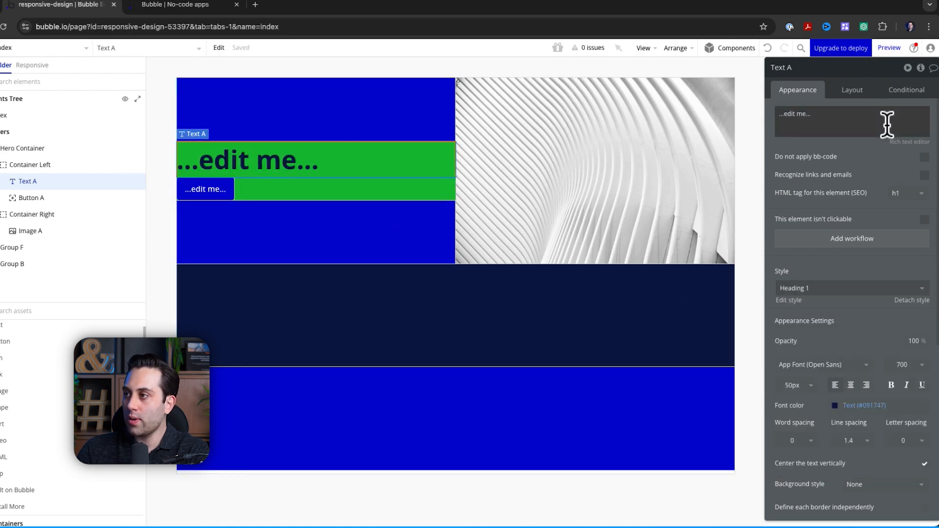
pyautogui.hotkey('ctrl', 'a')
pyautogui.press('BackSpace')
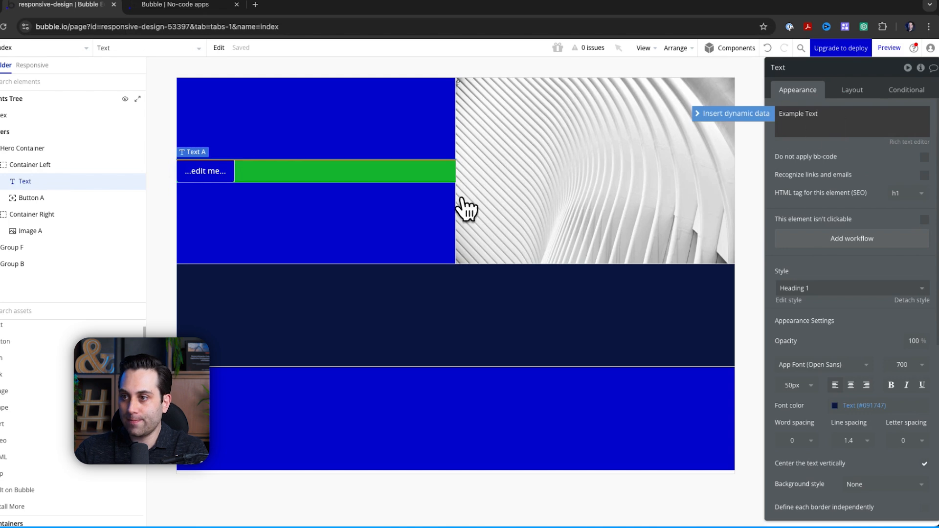
pyautogui.click(210, 187)
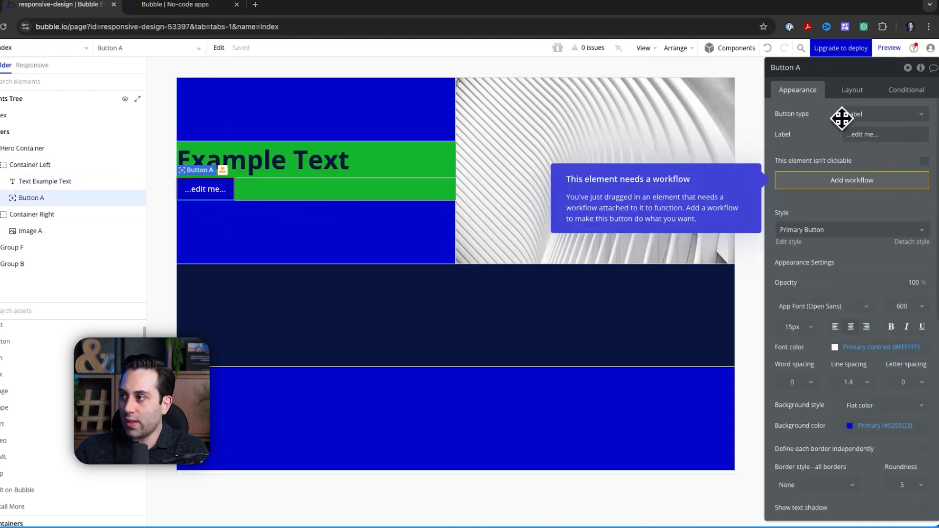
# Label the button "Contact Us" and give the Example Text heading a bottom margin of 30 px
pyautogui.click(876, 136)
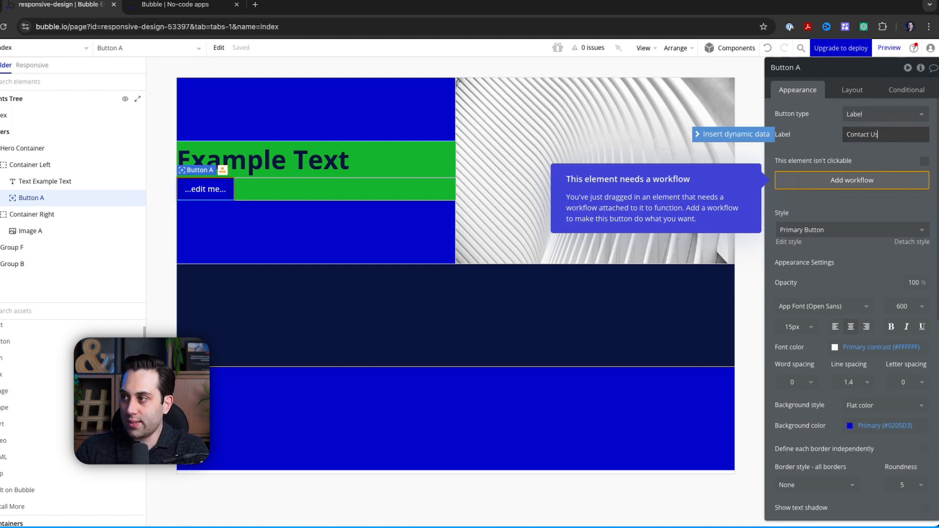
pyautogui.click(292, 175)
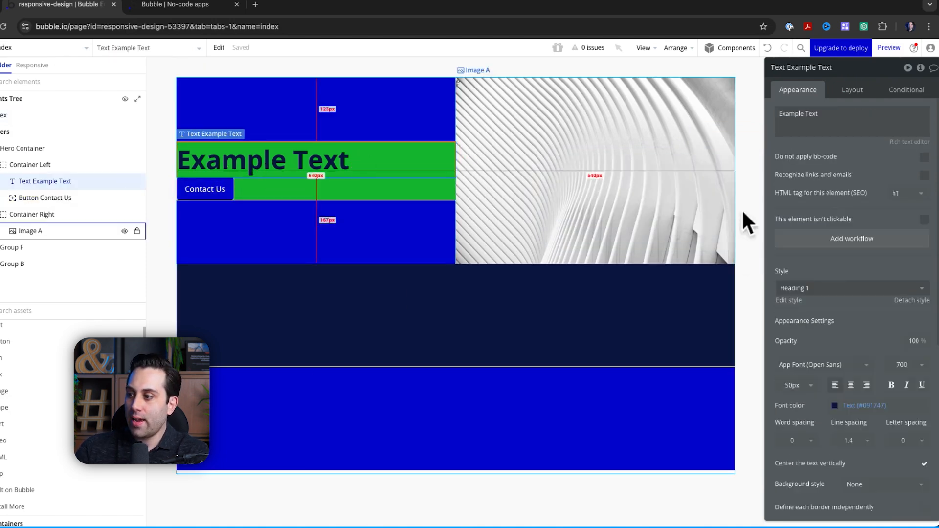
pyautogui.scroll(-6, 870, 373)
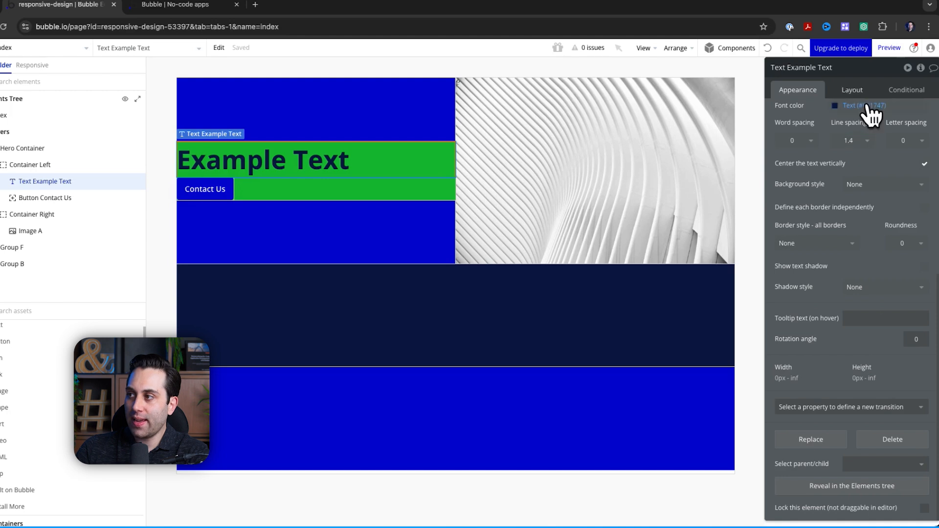
pyautogui.click(862, 93)
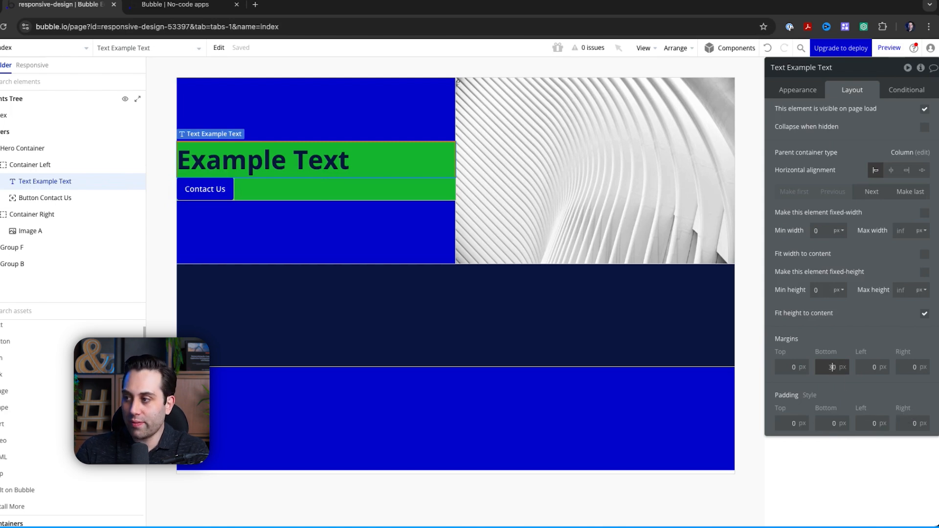
pyautogui.press('Return')
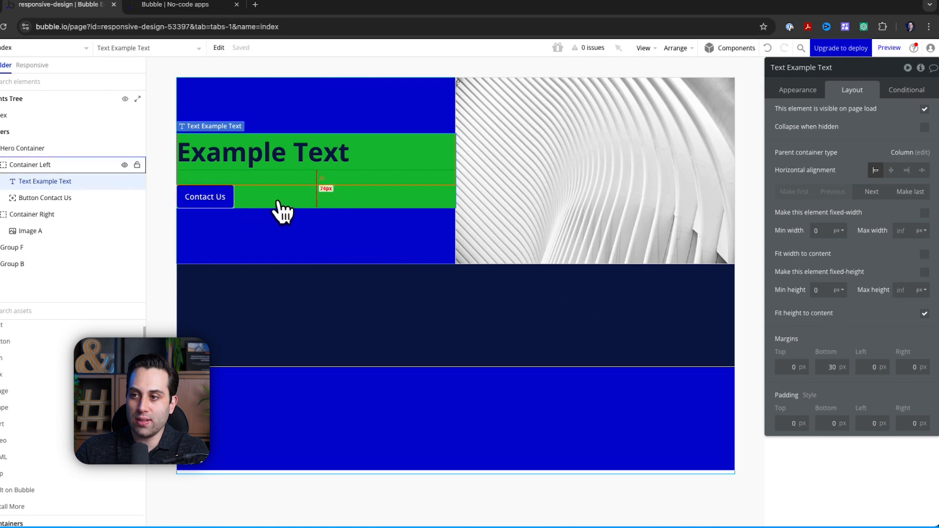
# Set the minimum height of Container Left to 600 px
pyautogui.click(332, 216)
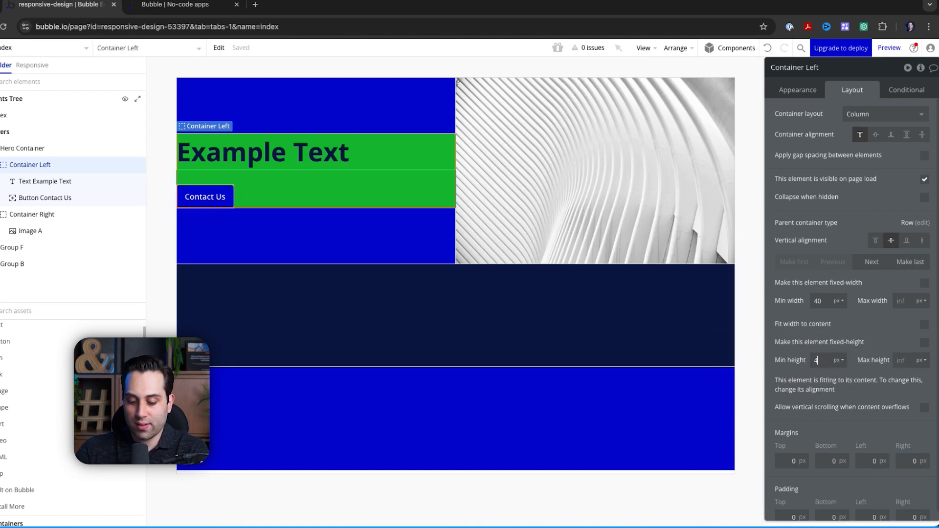
pyautogui.press('BackSpace')
pyautogui.write('600')
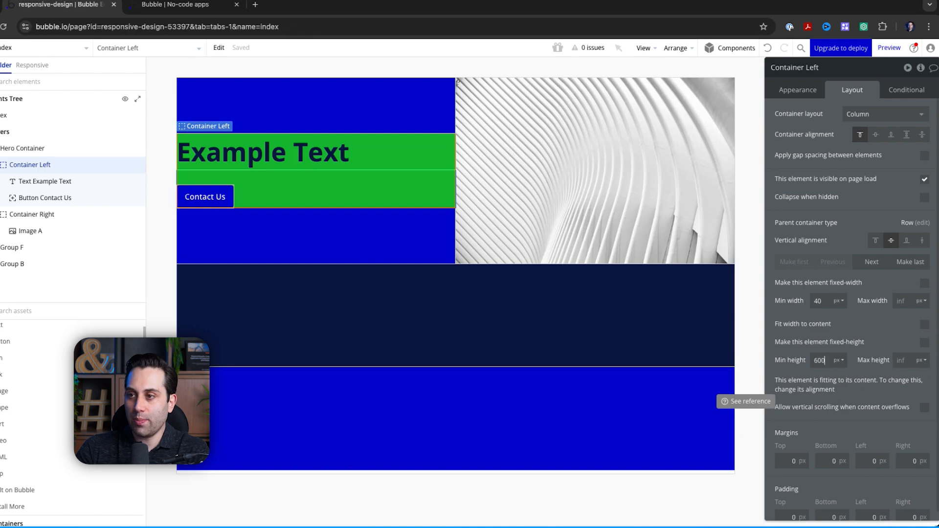
pyautogui.press('Return')
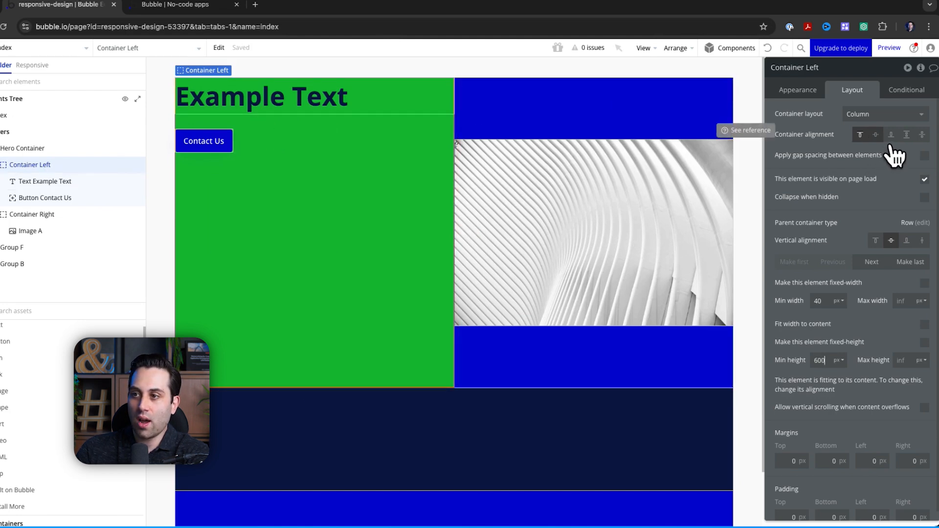
# Compare the container alignment options of Container Left, settle on vertically centred contents, and set its minimum height to 300 px
pyautogui.click(876, 134)
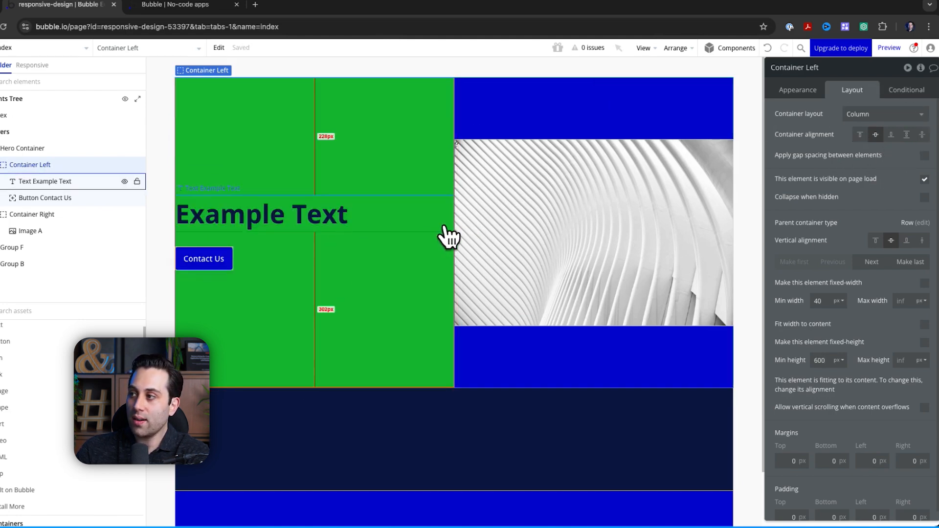
pyautogui.click(891, 134)
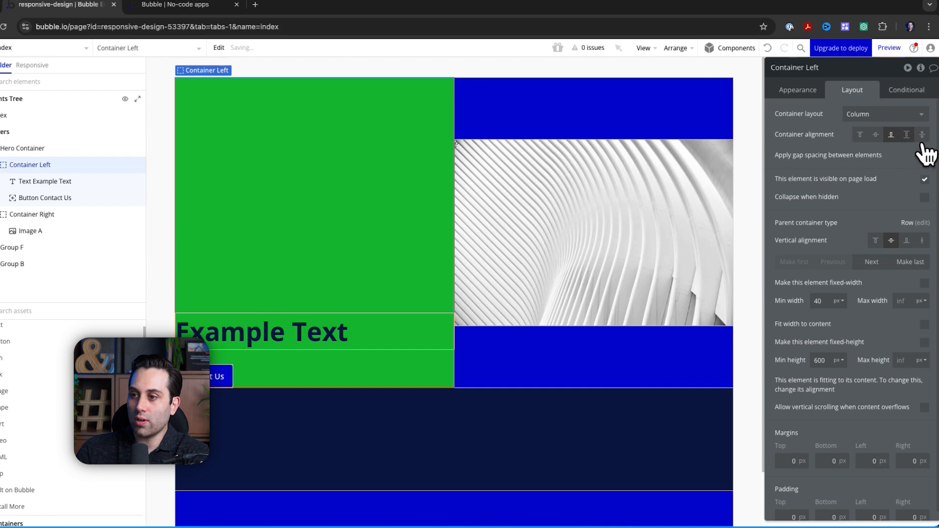
pyautogui.click(907, 134)
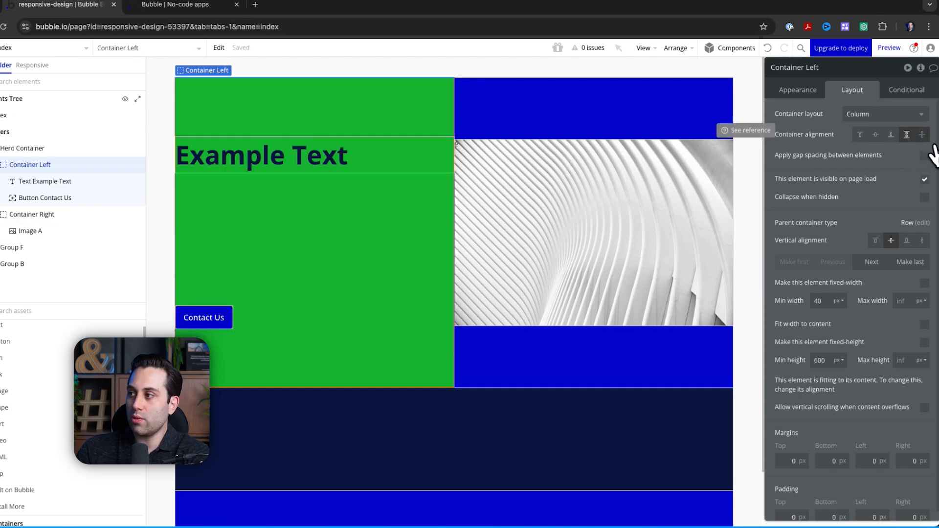
pyautogui.click(922, 134)
pyautogui.click(907, 135)
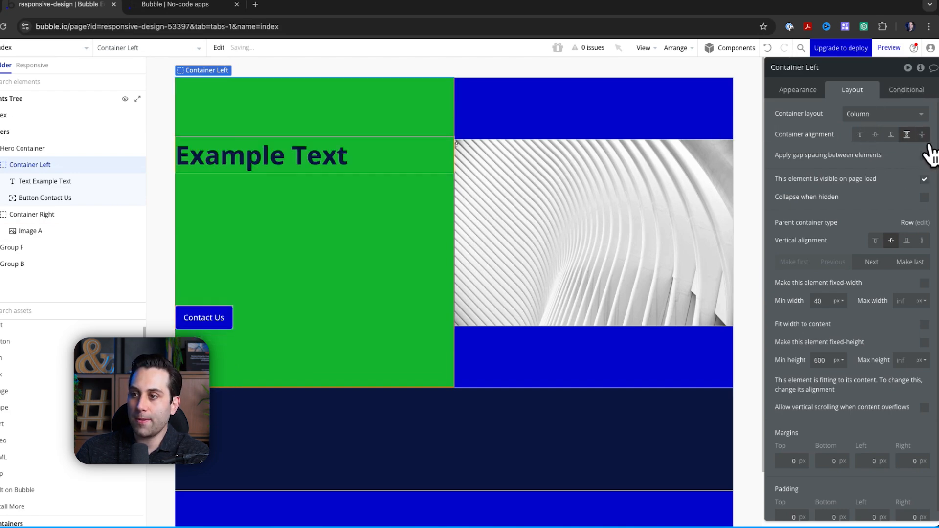
pyautogui.click(923, 135)
pyautogui.click(907, 135)
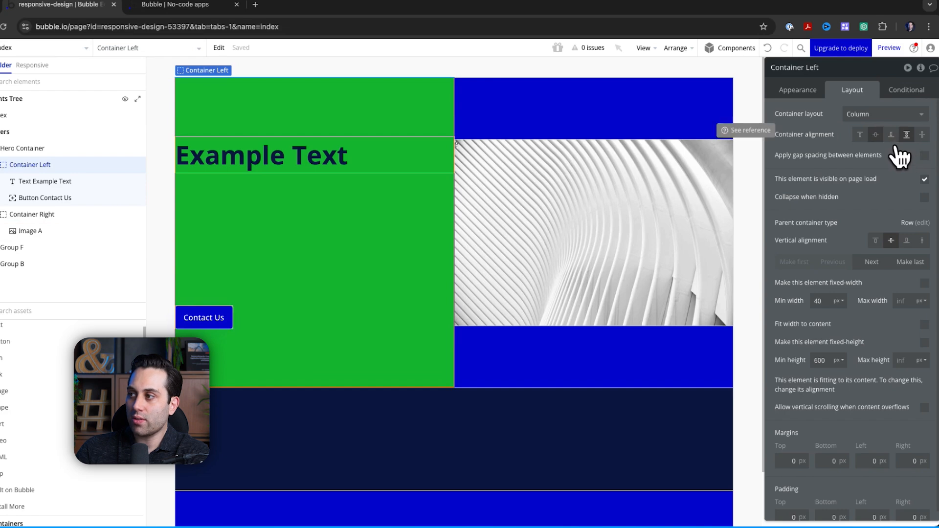
pyautogui.click(876, 134)
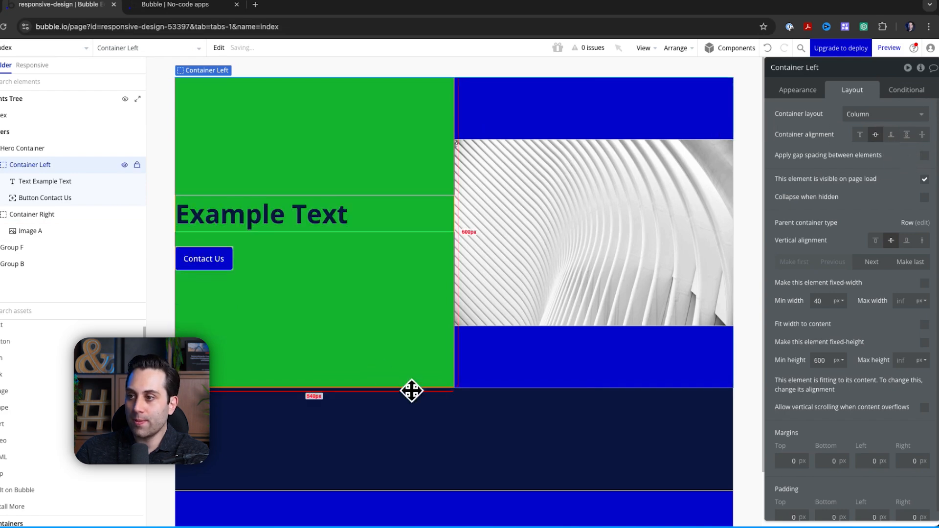
pyautogui.doubleClick(819, 360)
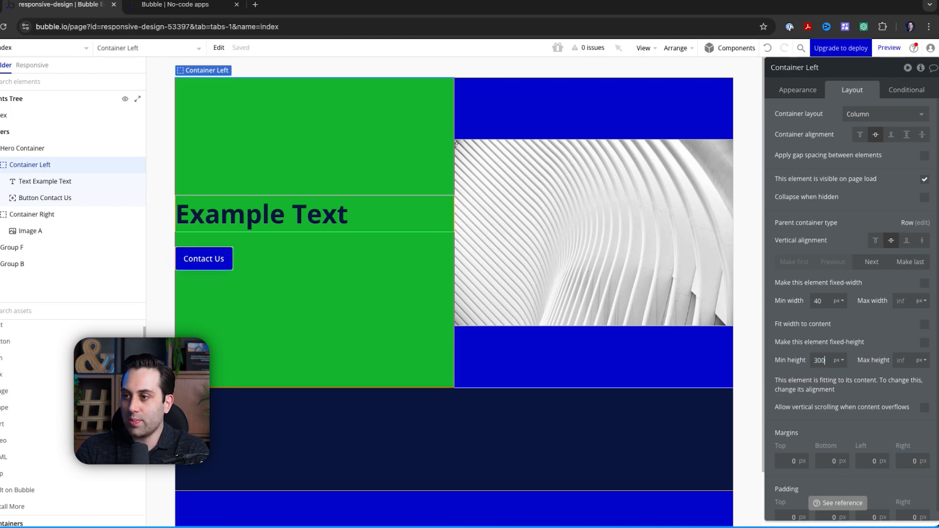
pyautogui.press('Return')
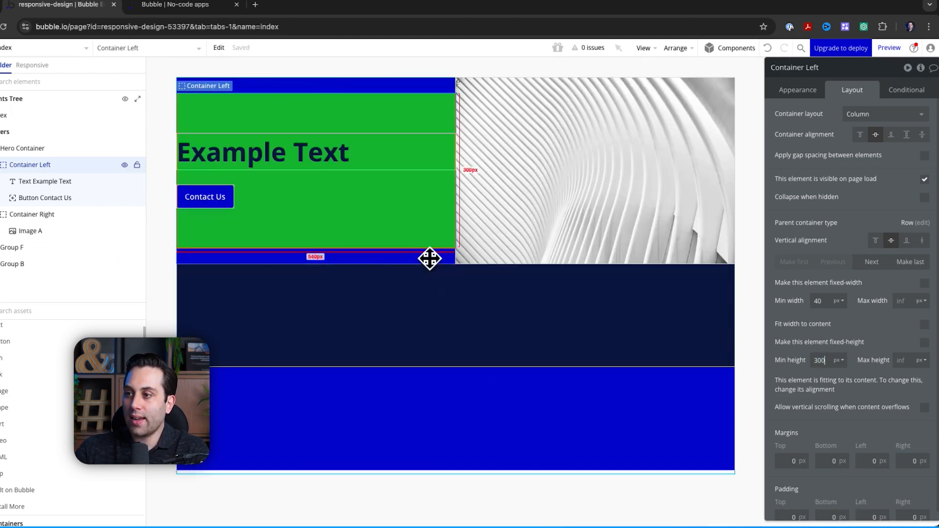
# Turn off fitting the height to content for Hero Container
pyautogui.click(426, 265)
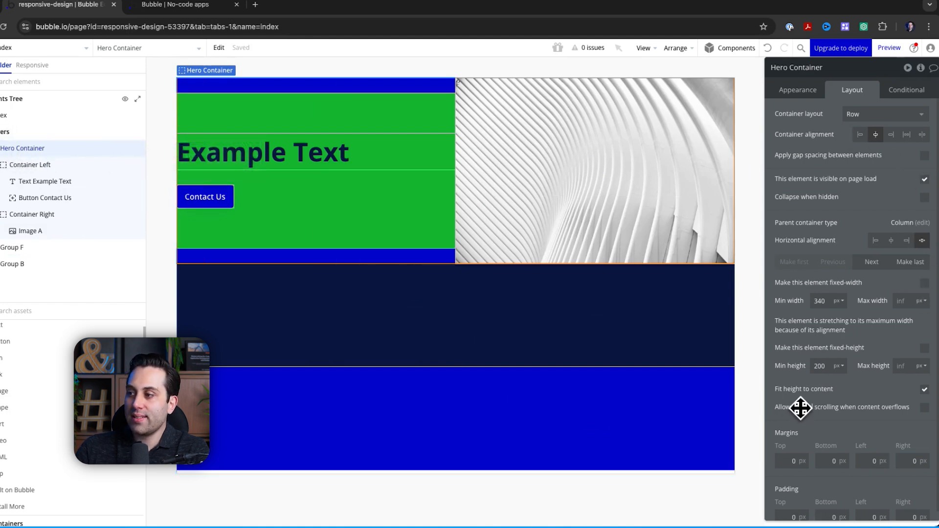
pyautogui.click(926, 389)
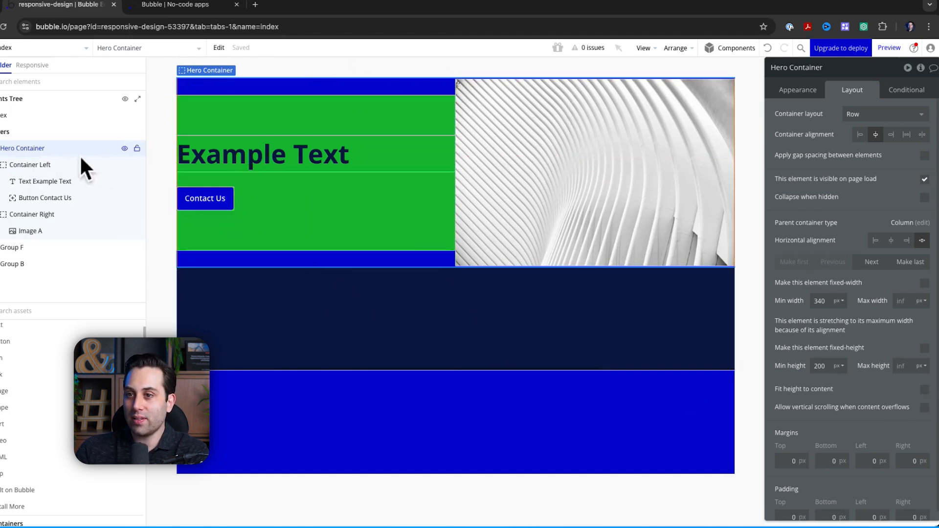
pyautogui.moveTo(84, 163); pyautogui.dragTo(534, 289)
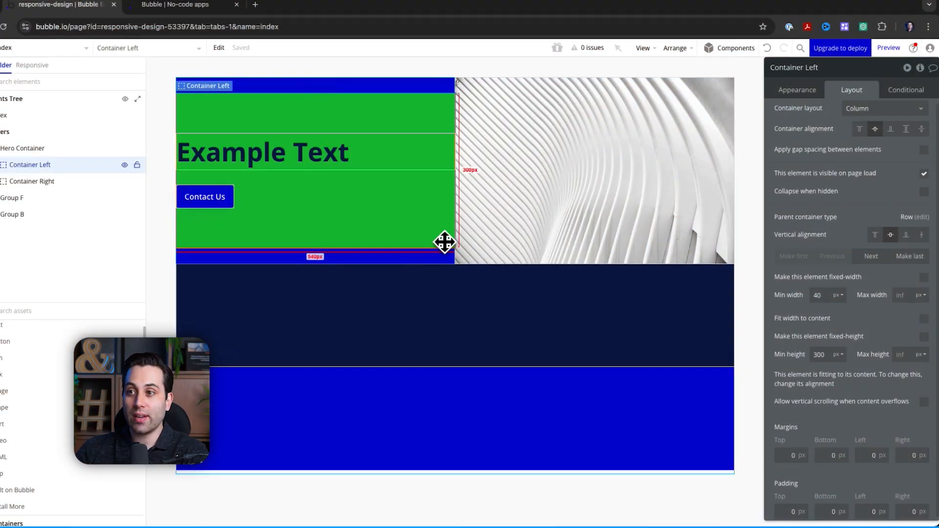
# Change the background color of Container Left to white (#FFFFFF)
pyautogui.click(373, 208)
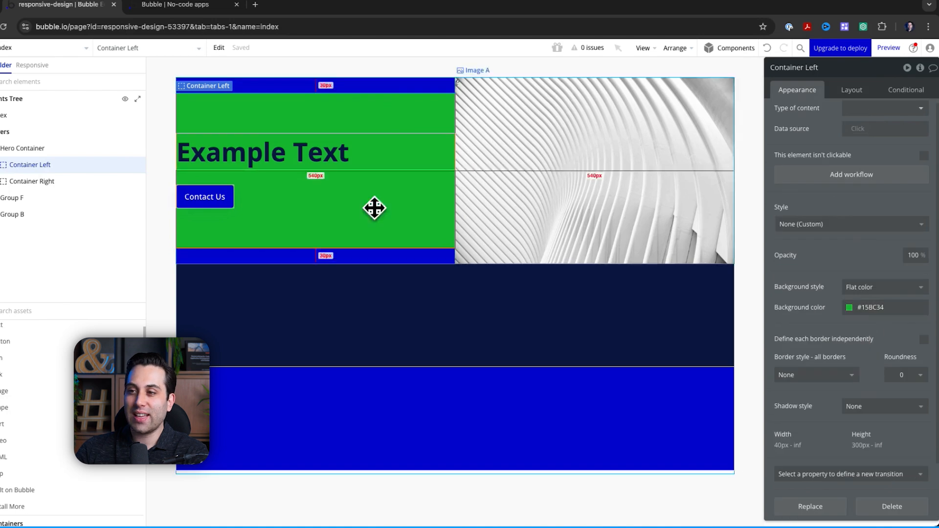
pyautogui.click(862, 309)
pyautogui.moveTo(864, 347); pyautogui.dragTo(831, 307)
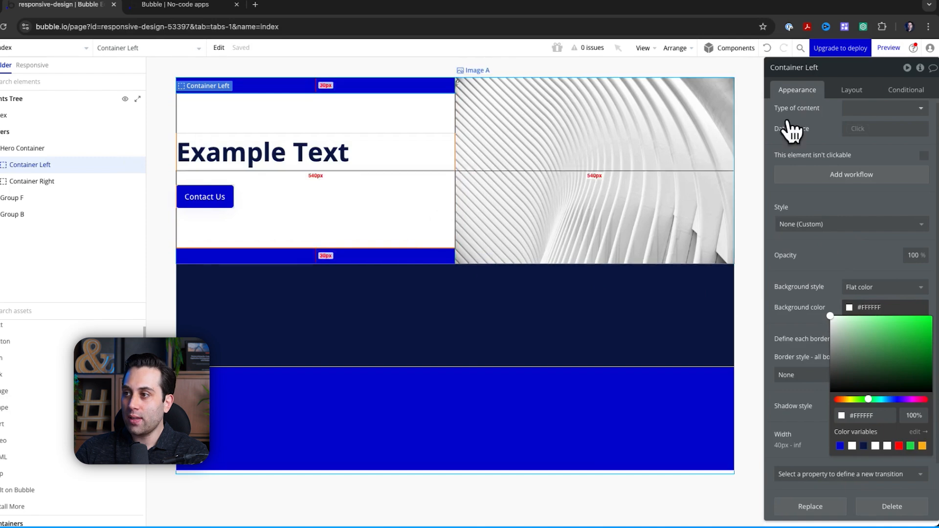
# Preview the page and resize the browser window narrower and wider to check how the hero section responds
pyautogui.click(898, 55)
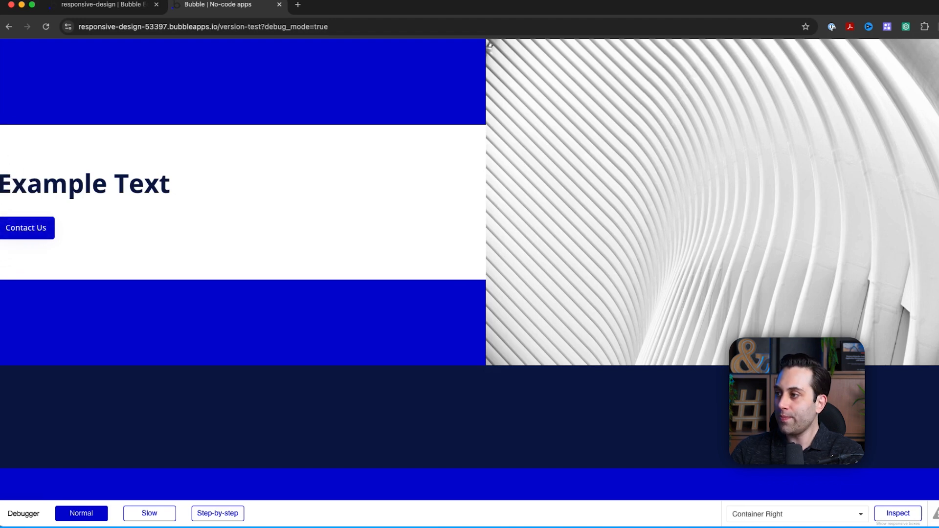
pyautogui.moveTo(938, 226); pyautogui.dragTo(153, 303)
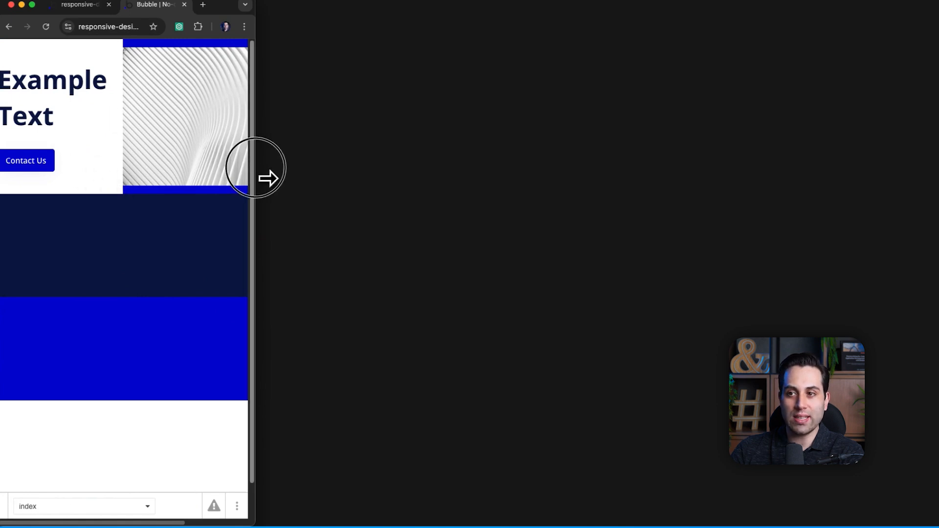
pyautogui.moveTo(266, 178); pyautogui.dragTo(416, 256)
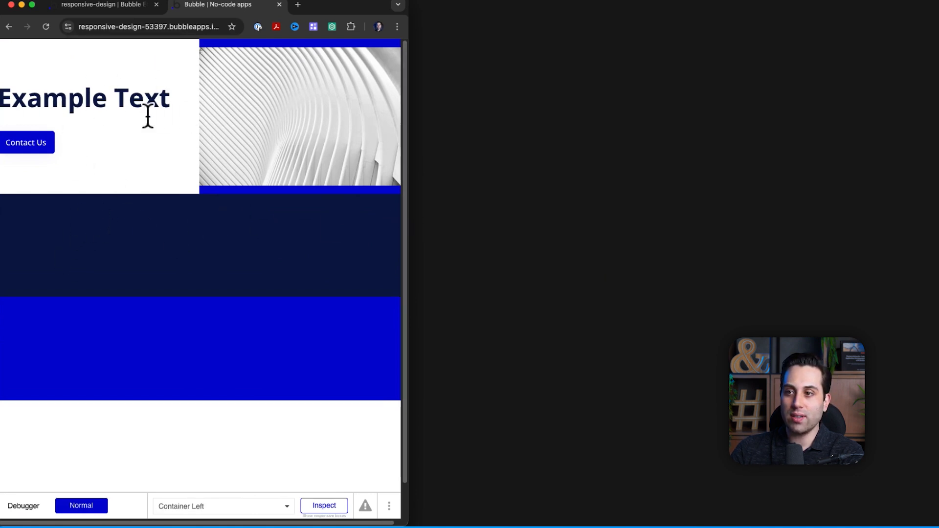
pyautogui.moveTo(421, 170); pyautogui.dragTo(938, 147)
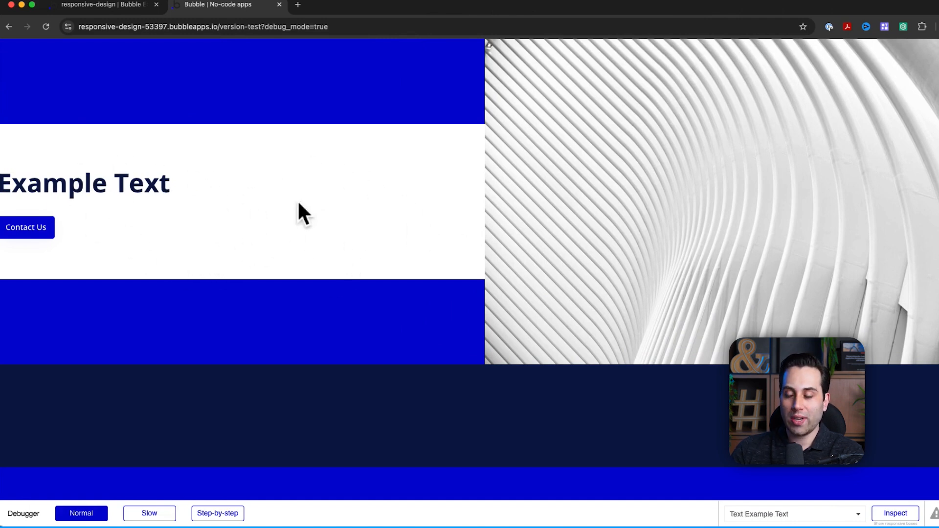
# Return to the editor and examine the layout settings of Container Right around the image
pyautogui.click(98, 7)
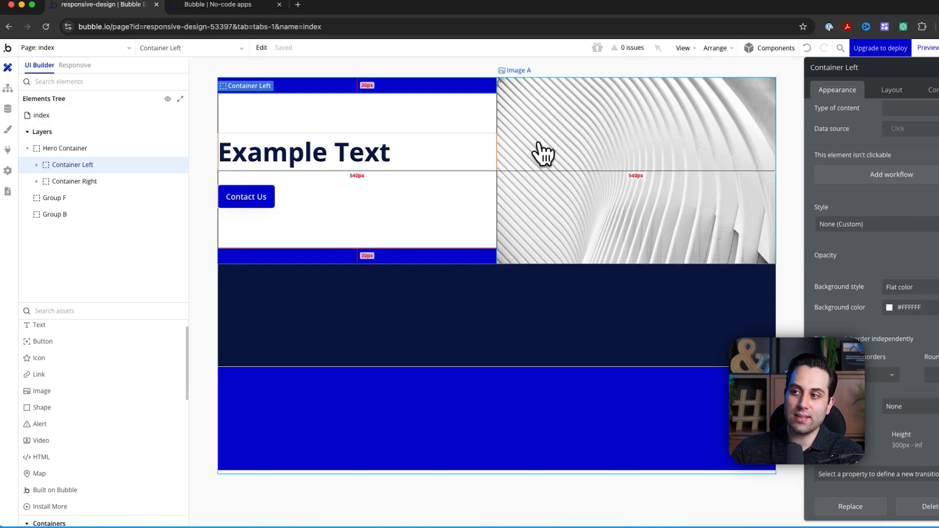
pyautogui.click(556, 145)
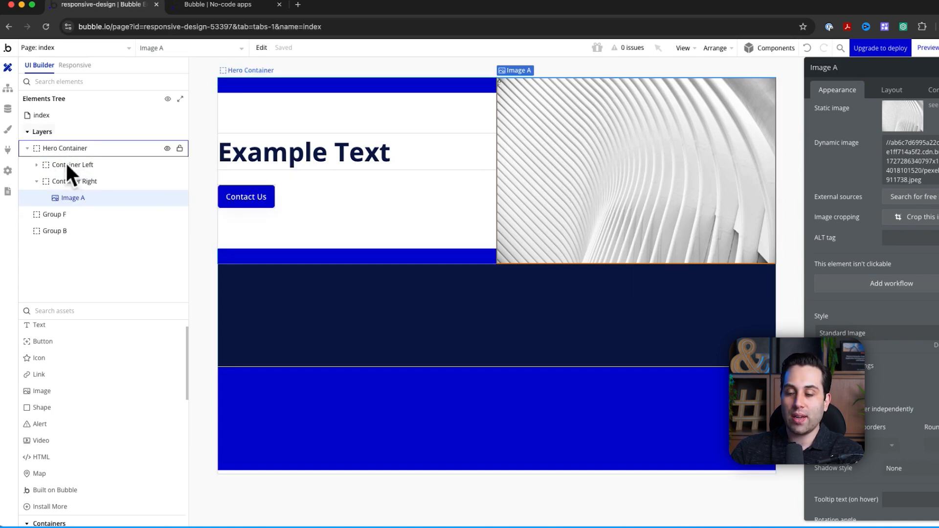
pyautogui.click(74, 185)
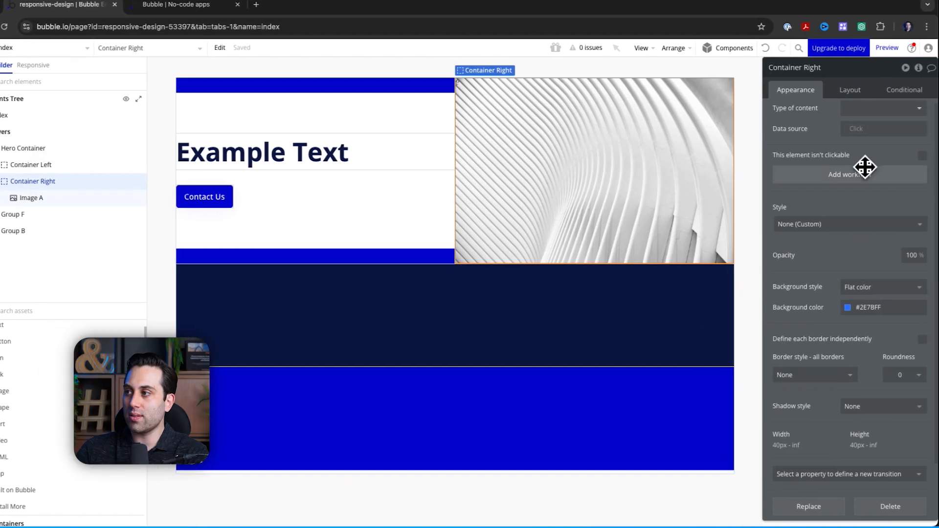
pyautogui.click(863, 93)
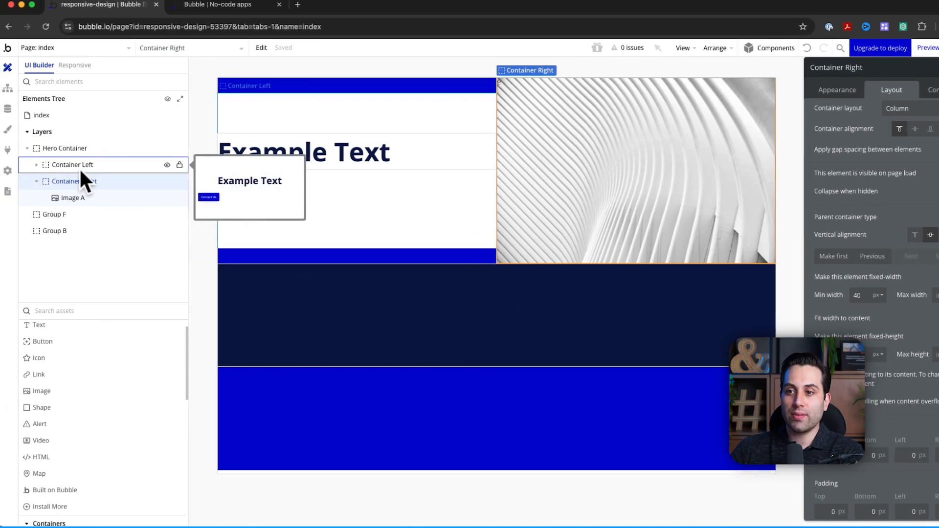
# Set the minimum width of Container Left to 340 px
pyautogui.click(80, 168)
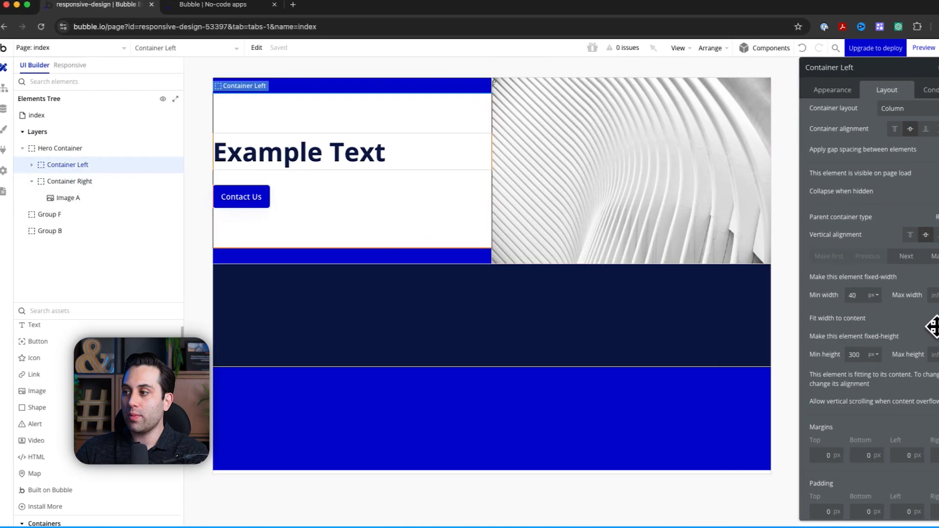
pyautogui.click(854, 295)
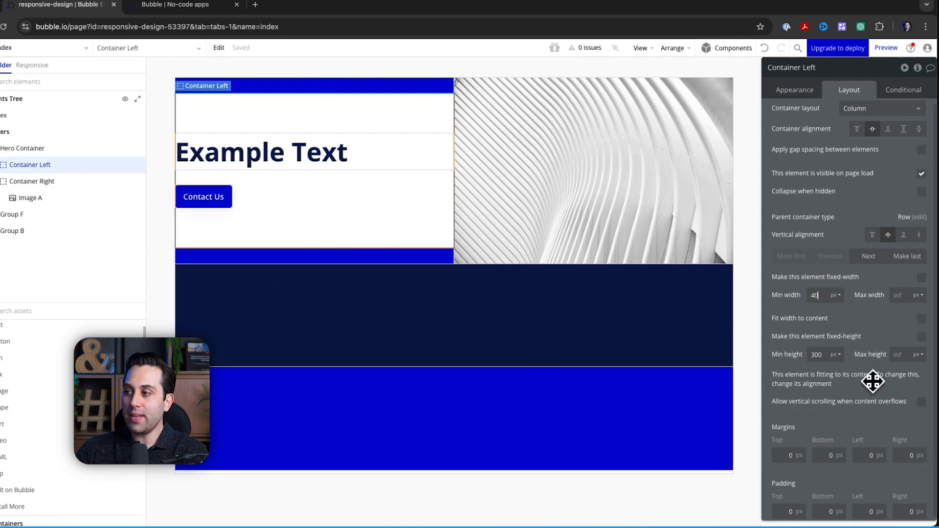
pyautogui.press('BackSpace')
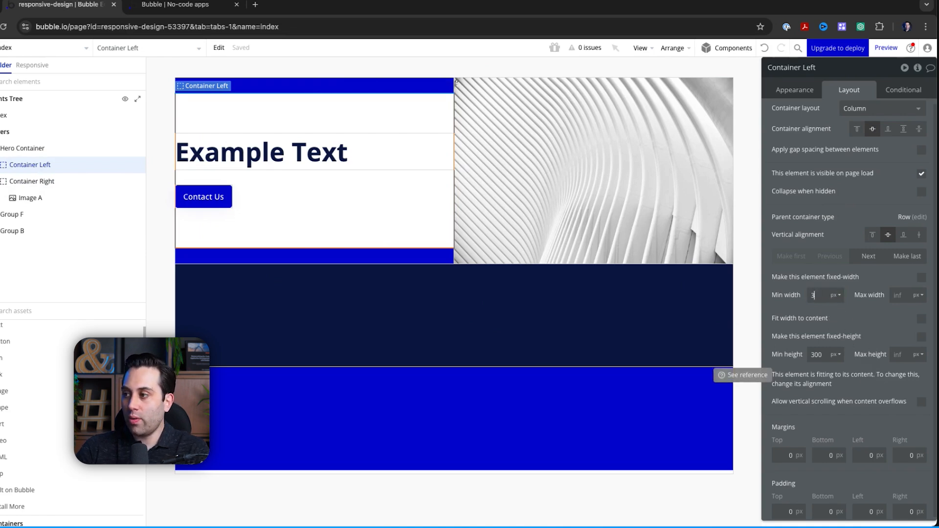
pyautogui.press('Return')
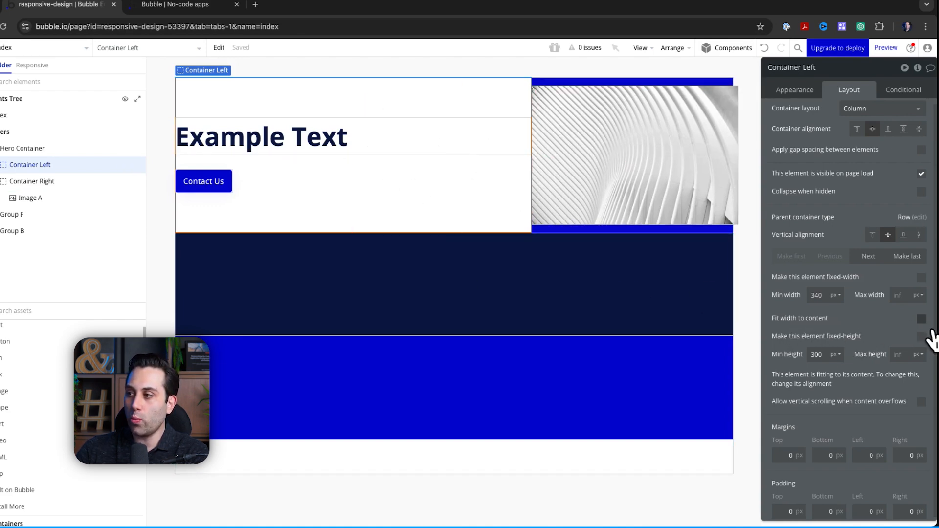
# Make Container Left fit its width to its content and reload the page preview
pyautogui.click(921, 319)
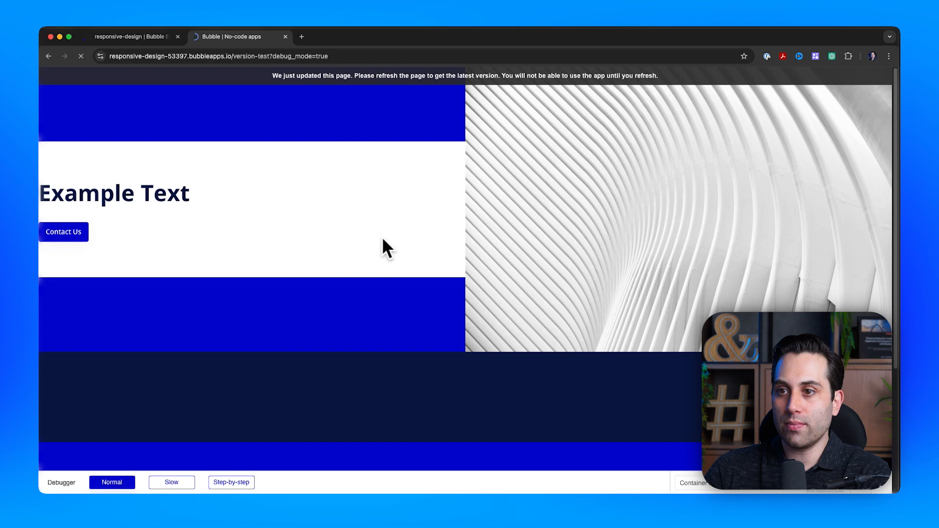
pyautogui.press('super+r')
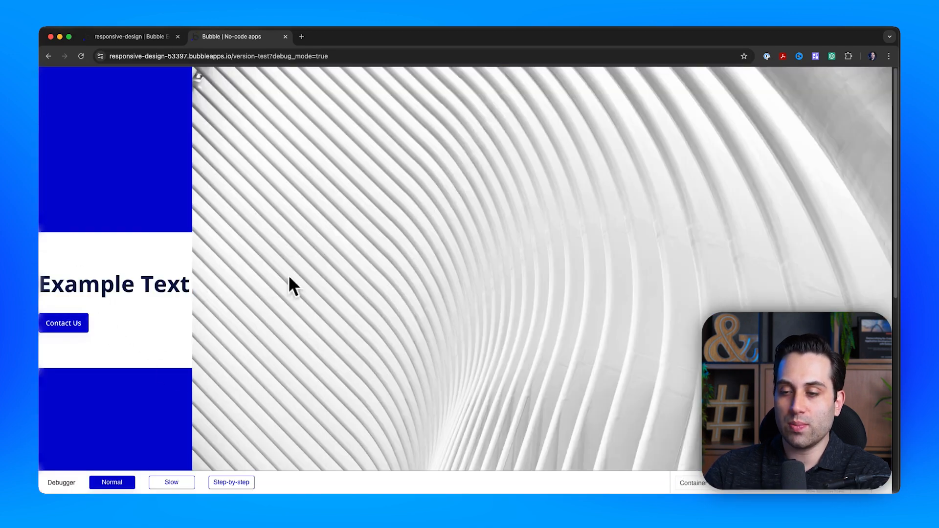
# Return to the editor and set the minimum width of Container Right to 340 px
pyautogui.click(149, 37)
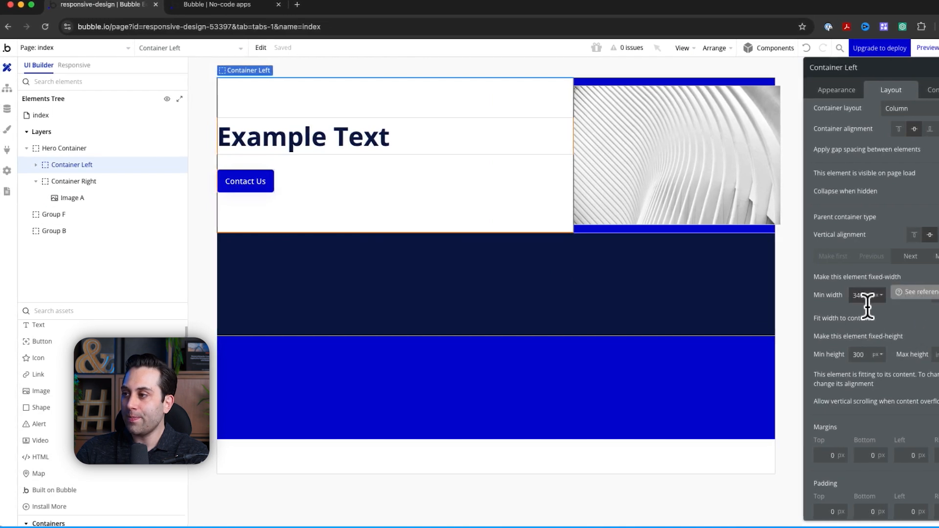
pyautogui.click(107, 188)
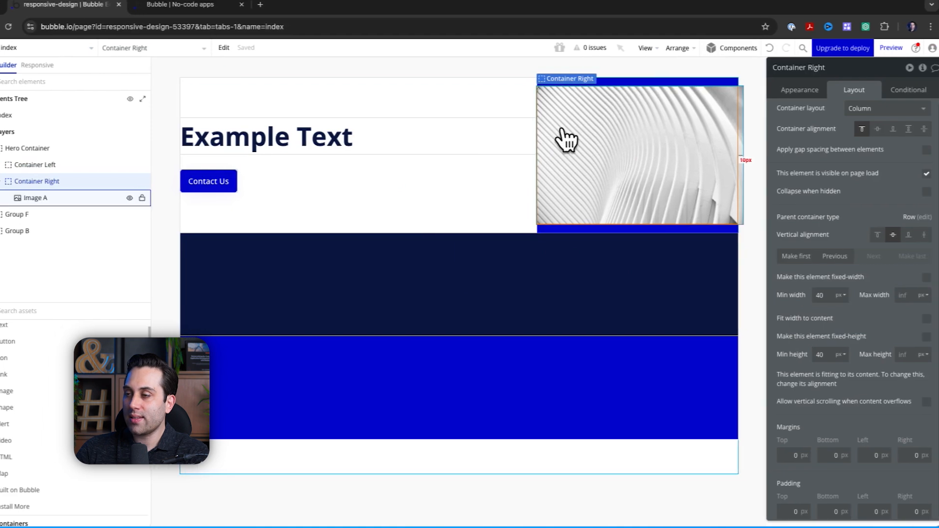
pyautogui.click(831, 300)
pyautogui.write('340')
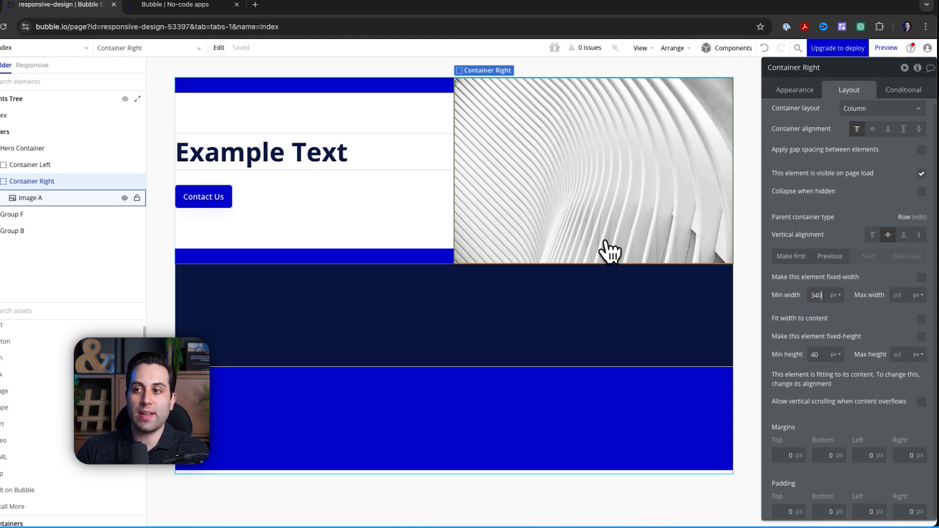
# Preview the page, resize the browser window to check the two hero columns, and return to the editor
pyautogui.click(886, 48)
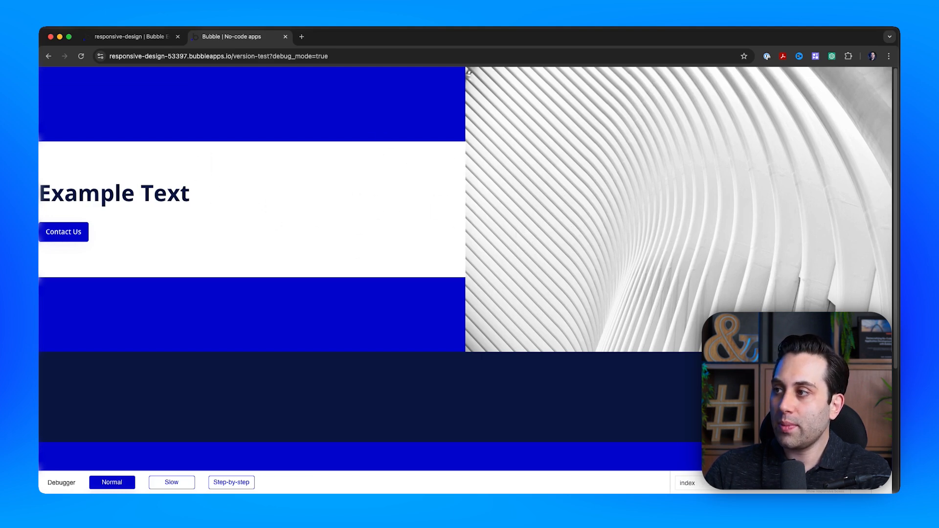
pyautogui.moveTo(900, 237)
pyautogui.mouseDown()
pyautogui.moveTo(797, 231)
pyautogui.moveTo(685, 250)
pyautogui.moveTo(445, 262)
pyautogui.moveTo(258, 289)
pyautogui.moveTo(274, 279)
pyautogui.moveTo(398, 277)
pyautogui.moveTo(254, 299)
pyautogui.moveTo(463, 292)
pyautogui.moveTo(271, 310)
pyautogui.moveTo(891, 250)
pyautogui.moveTo(887, 243)
pyautogui.moveTo(891, 258)
pyautogui.moveTo(888, 249)
pyautogui.mouseUp()
pyautogui.click(139, 38)
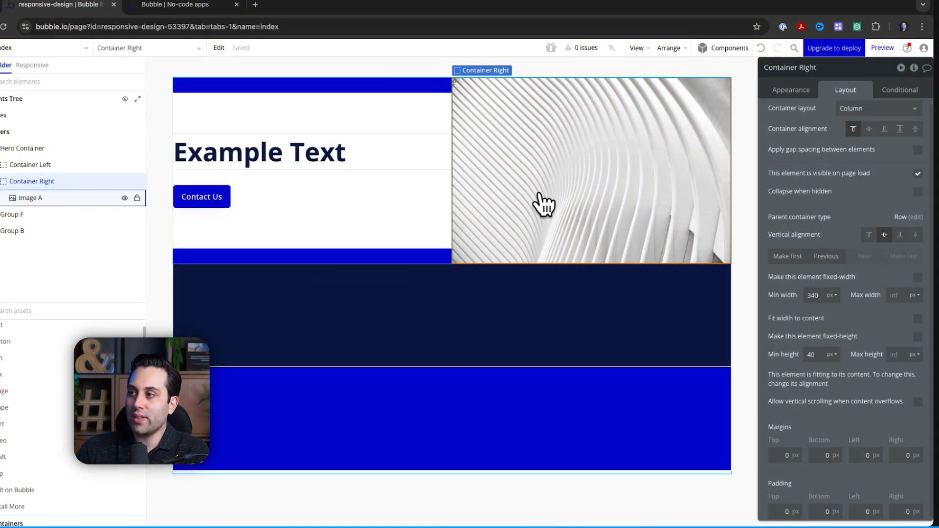
# Add an empty condition to Container Right and look through the data sources offered for its expression
pyautogui.click(901, 90)
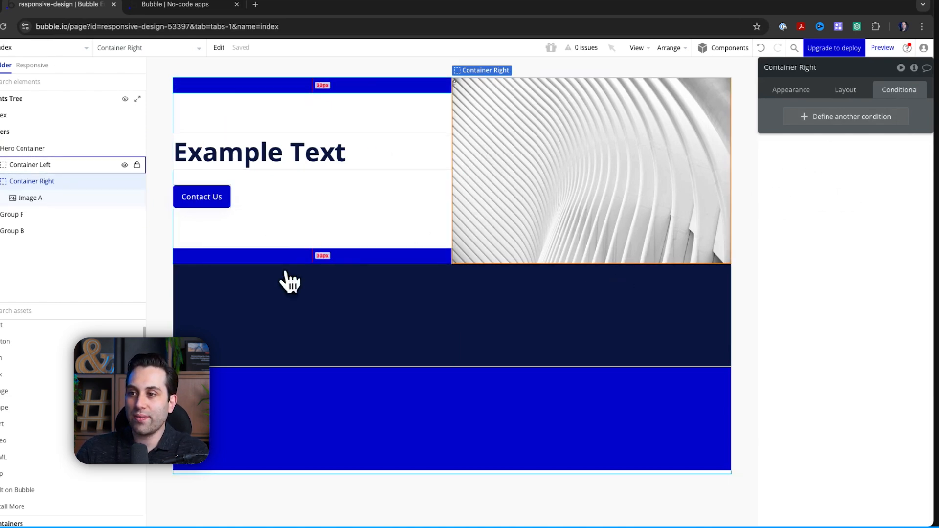
pyautogui.click(893, 120)
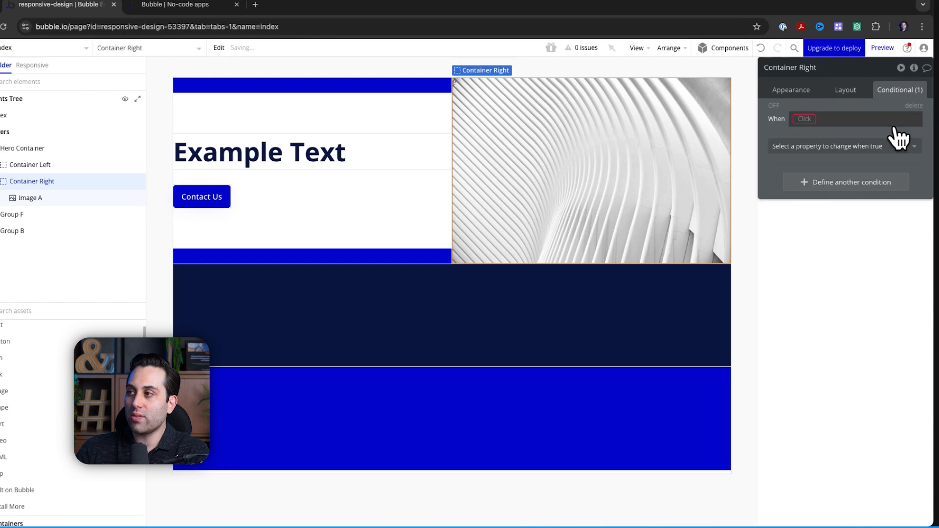
pyautogui.click(822, 123)
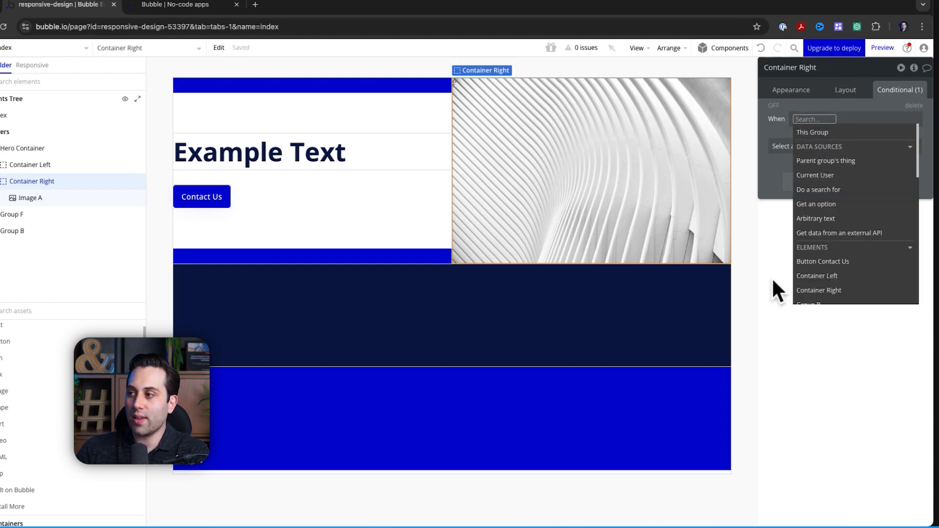
pyautogui.click(775, 132)
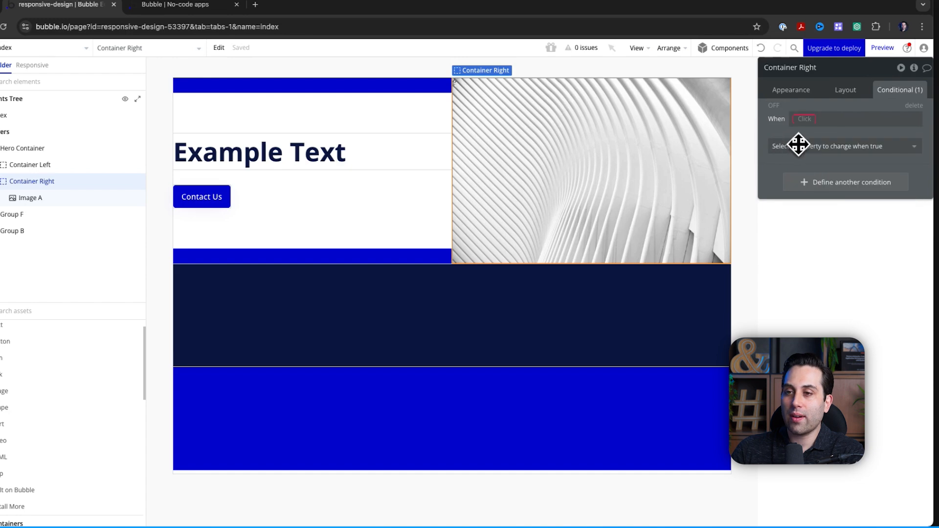
# Examine the hero section in the responsive view at the 1200, default, 992, 768 and 320 px breakpoints
pyautogui.click(32, 66)
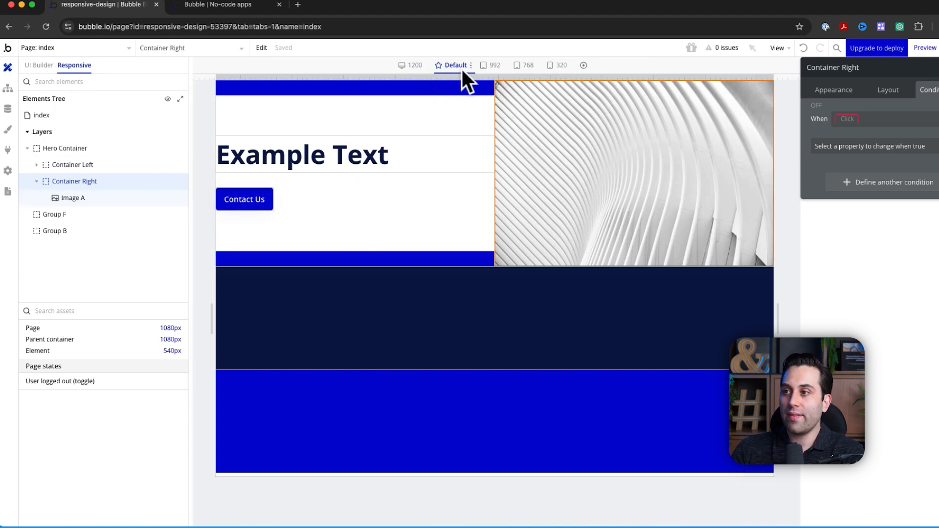
pyautogui.click(416, 68)
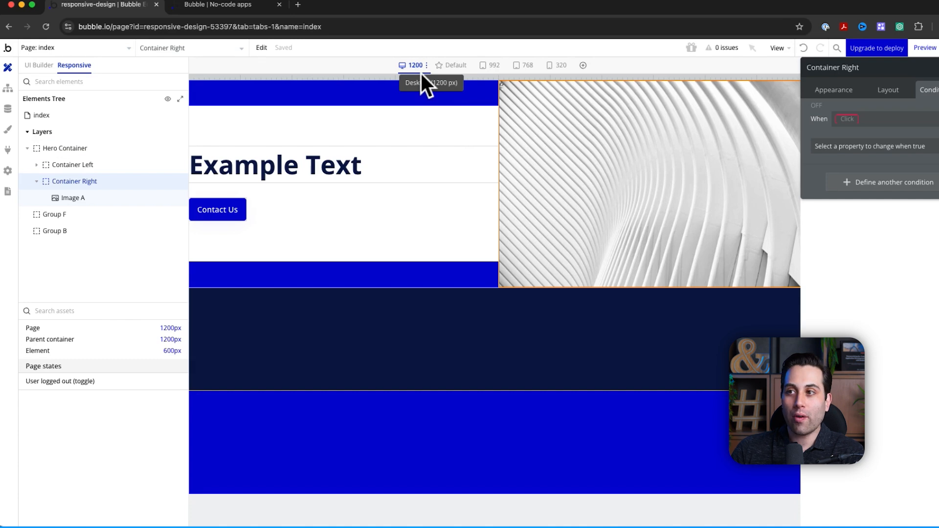
pyautogui.click(495, 66)
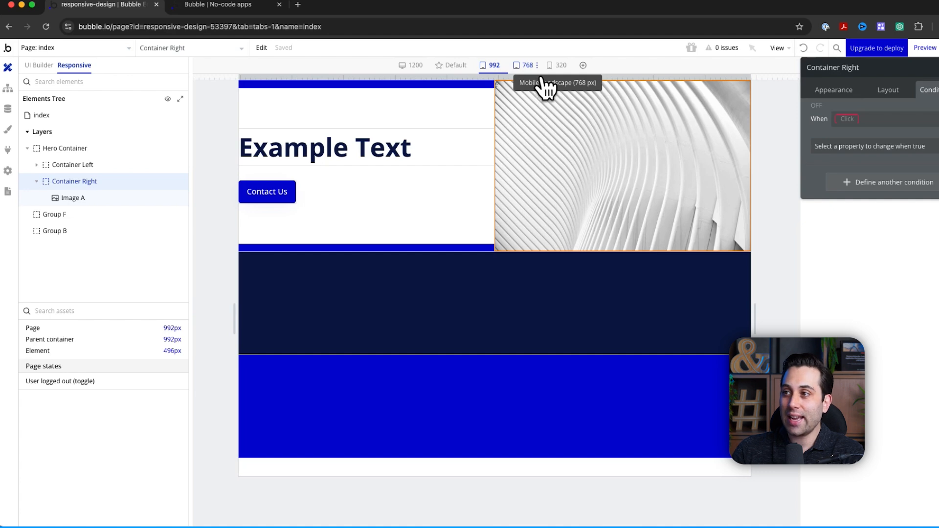
pyautogui.click(558, 66)
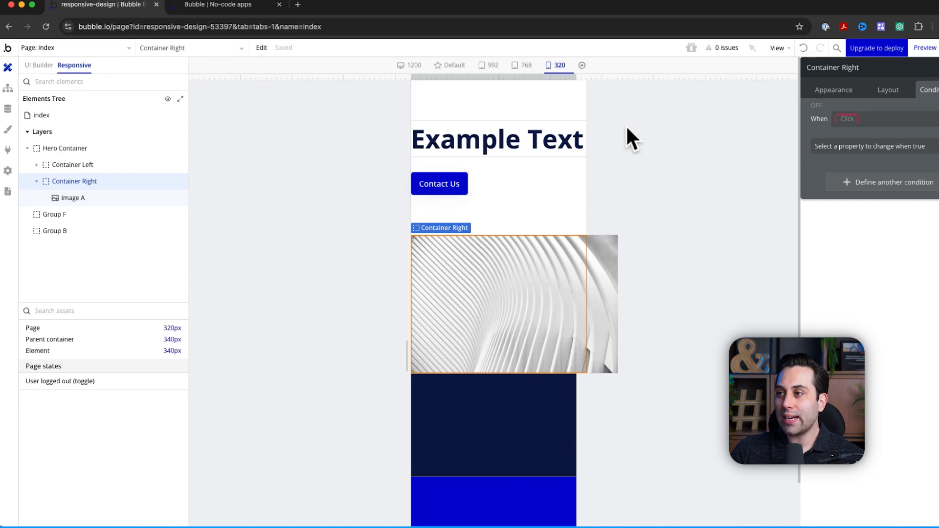
pyautogui.click(523, 65)
pyautogui.click(494, 65)
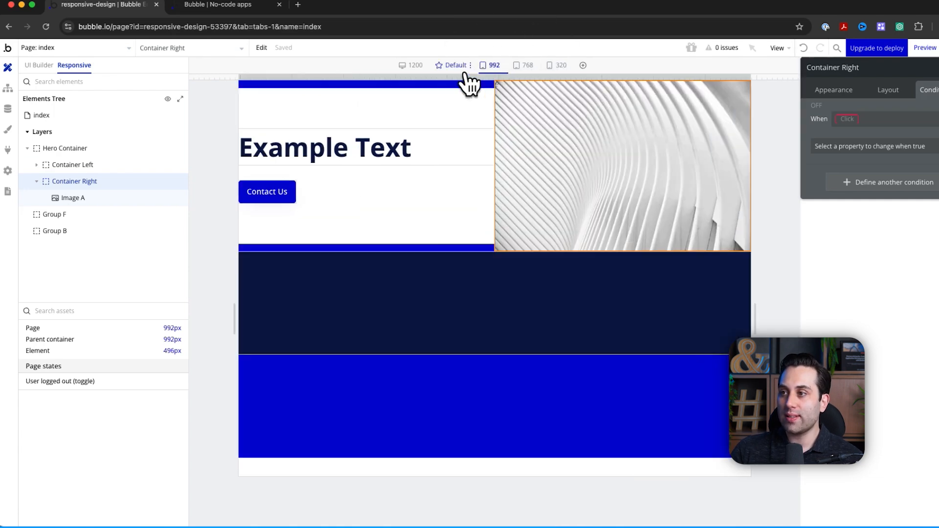
pyautogui.click(455, 66)
pyautogui.click(415, 66)
pyautogui.click(456, 65)
pyautogui.click(493, 66)
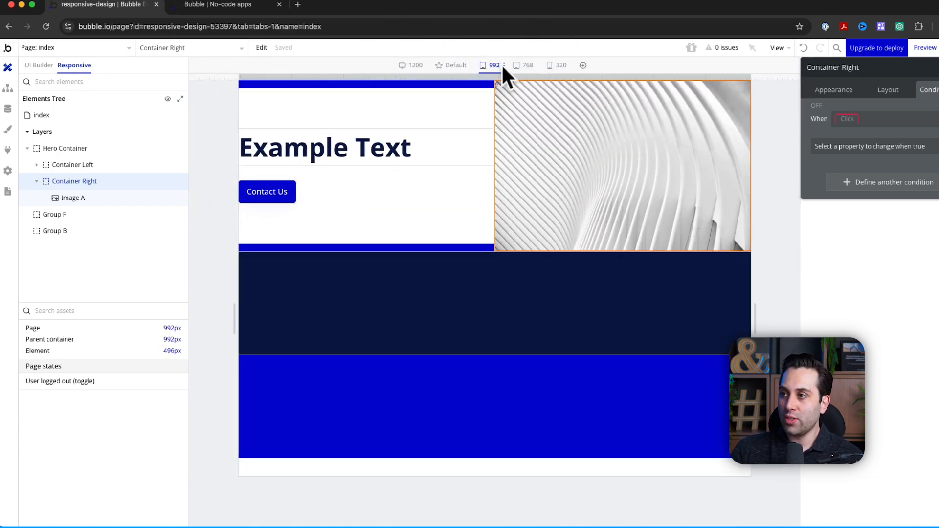
pyautogui.click(560, 66)
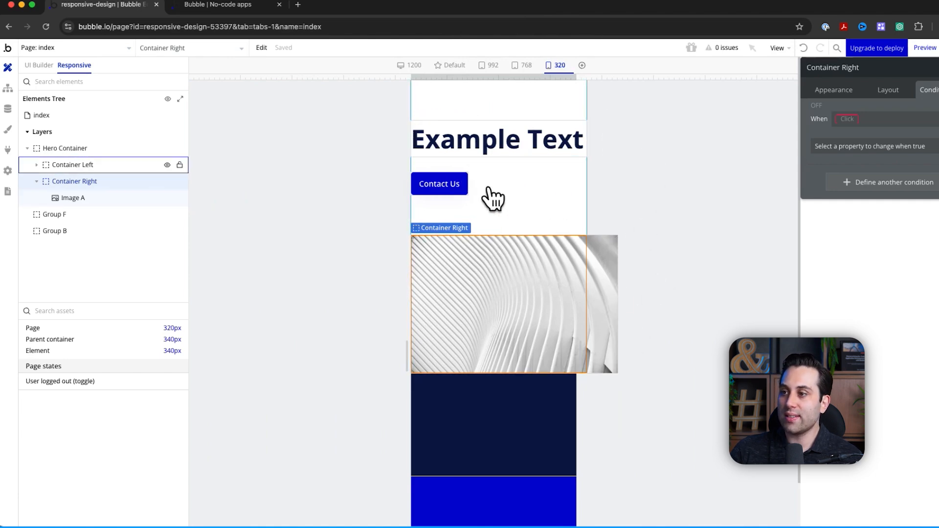
# Set the minimum width of Container Right to 320 px
pyautogui.click(76, 184)
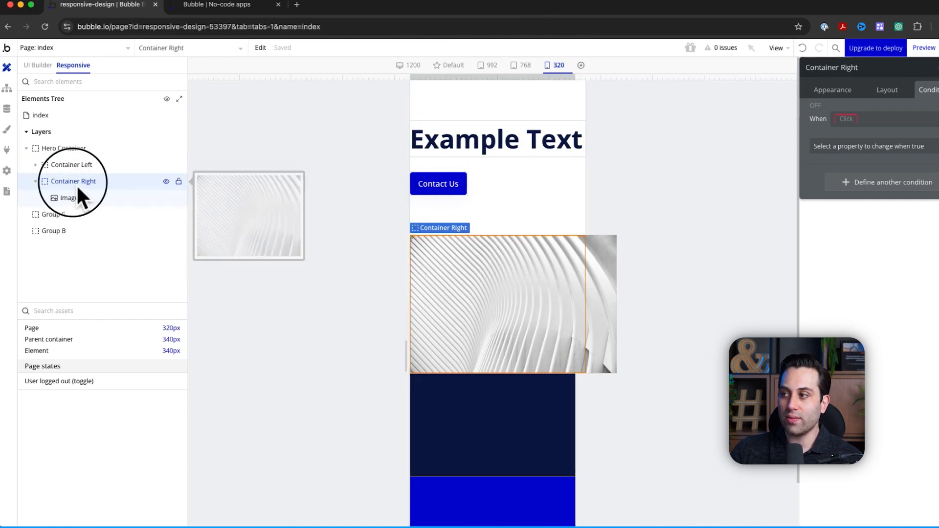
pyautogui.click(863, 93)
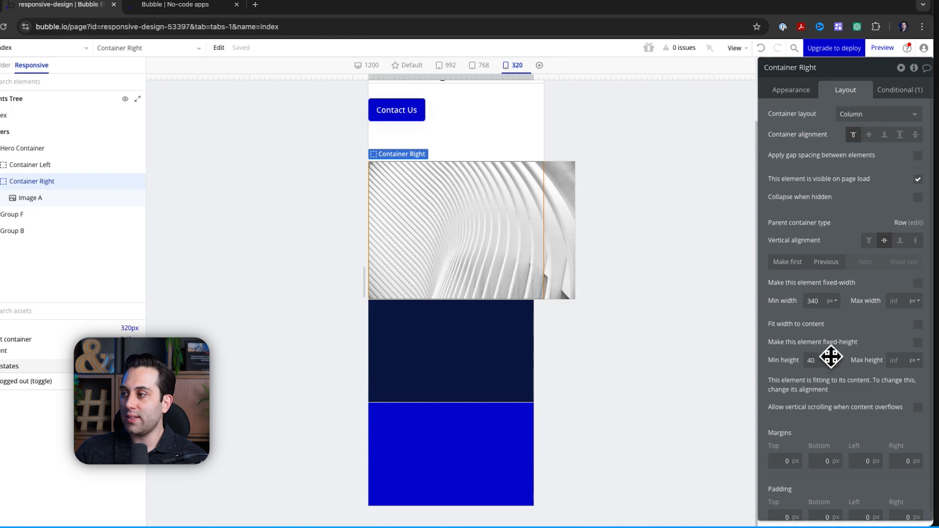
pyautogui.click(818, 301)
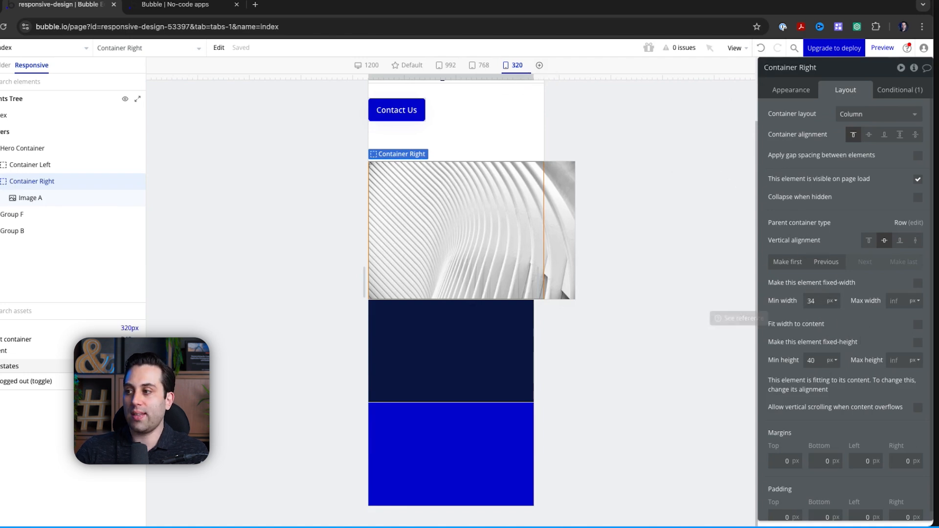
pyautogui.press('BackSpace')
pyautogui.press('BackSpace')
pyautogui.write('20')
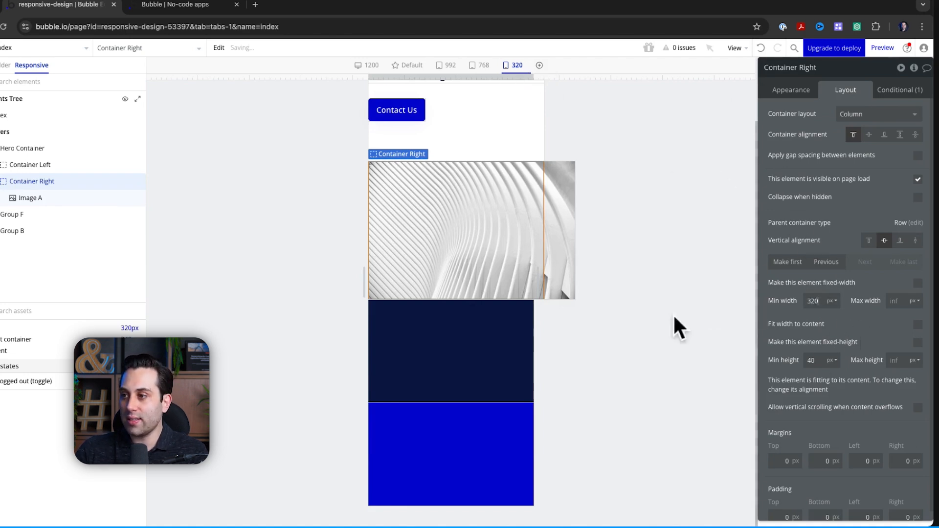
# Set the minimum width of Image A to 0 px
pyautogui.click(543, 264)
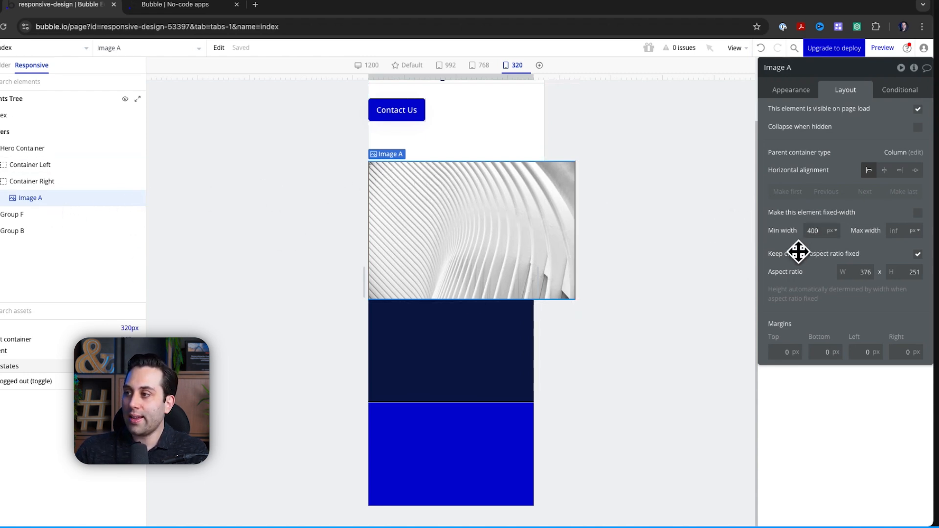
pyautogui.click(823, 232)
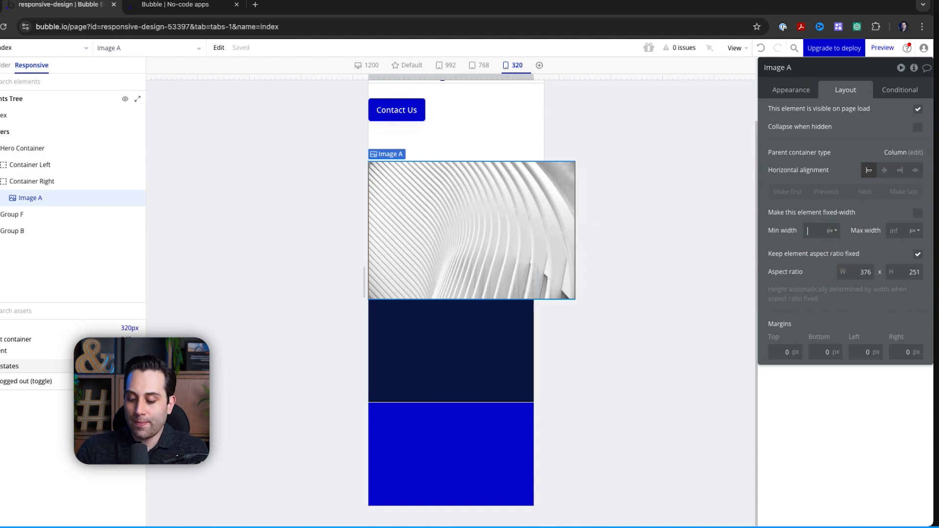
pyautogui.write('0')
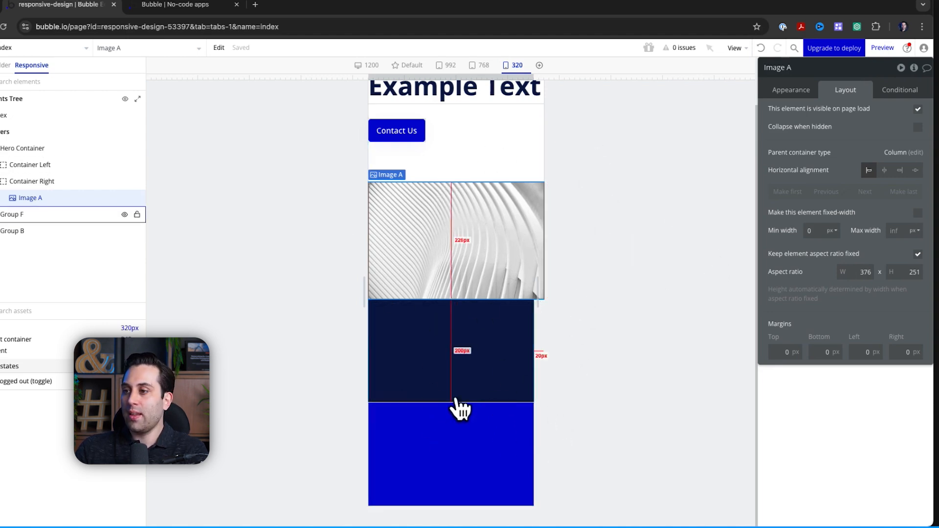
# Delete Group B and Group F, the two coloured groups below the hero section
pyautogui.click(478, 448)
pyautogui.press('Delete')
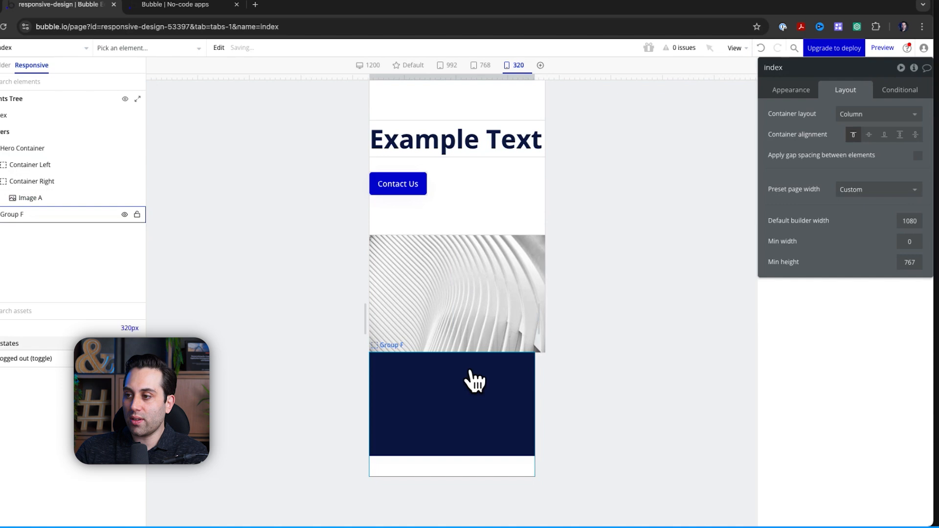
pyautogui.click(457, 413)
pyautogui.press('Delete')
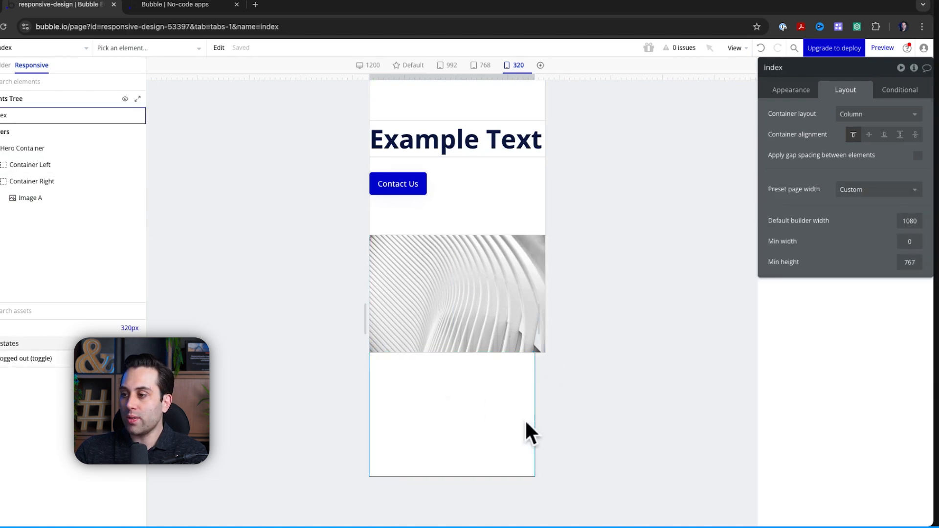
# Centre Image A horizontally in its container and set its fixed aspect ratio to 320 x 200
pyautogui.click(486, 297)
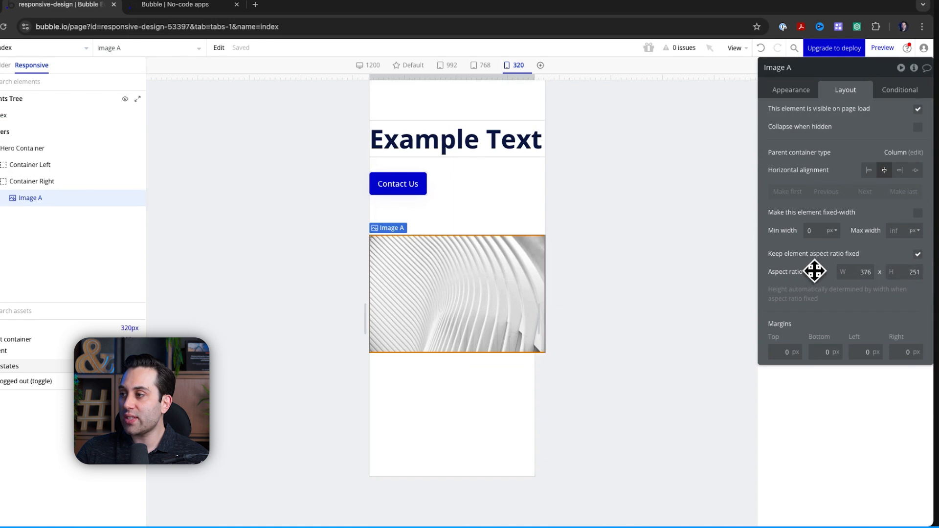
pyautogui.click(918, 254)
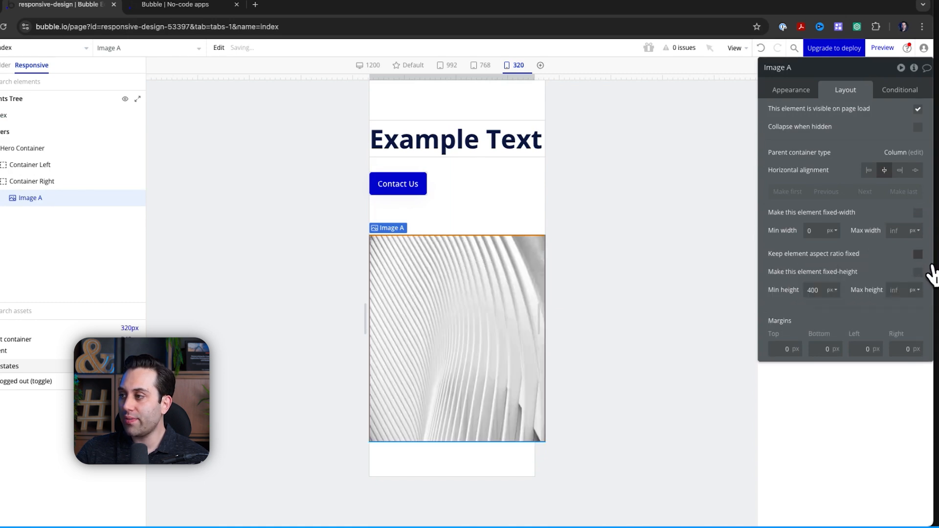
pyautogui.click(918, 254)
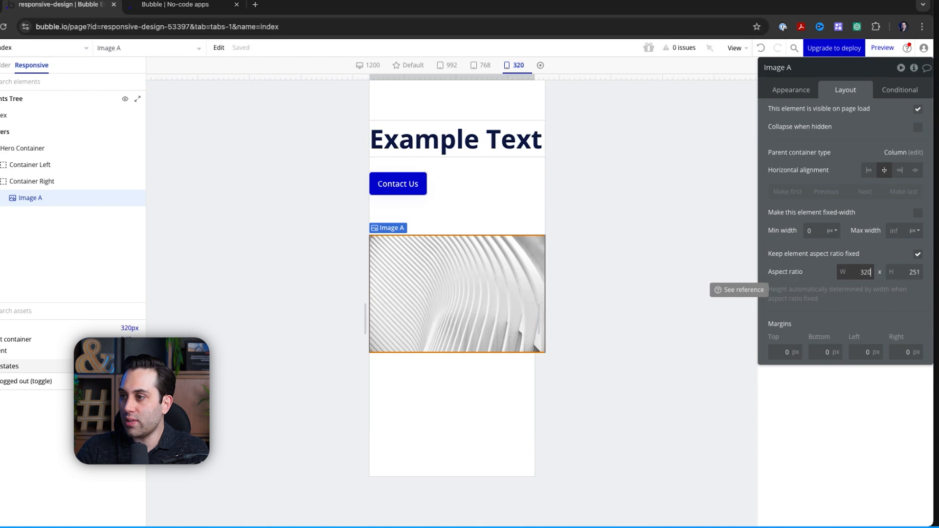
pyautogui.press('Return')
pyautogui.doubleClick(914, 272)
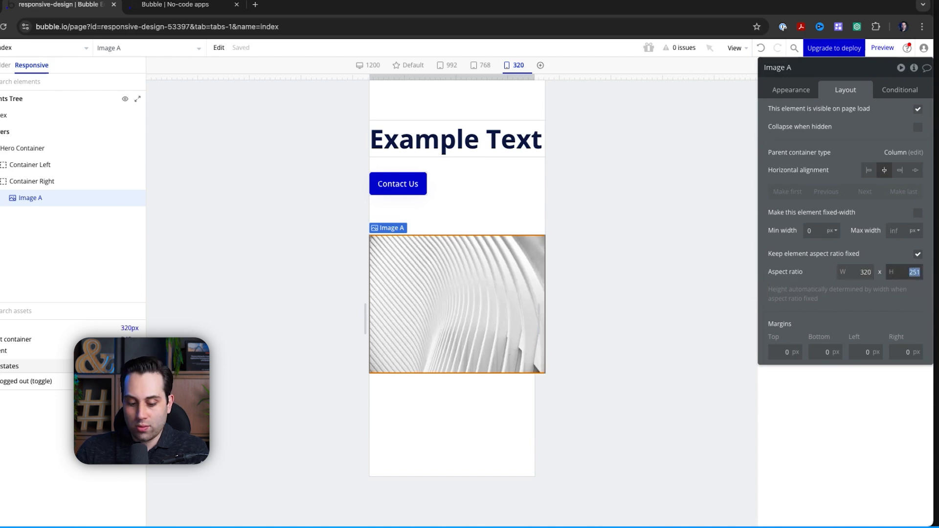
pyautogui.write('200')
pyautogui.press('Return')
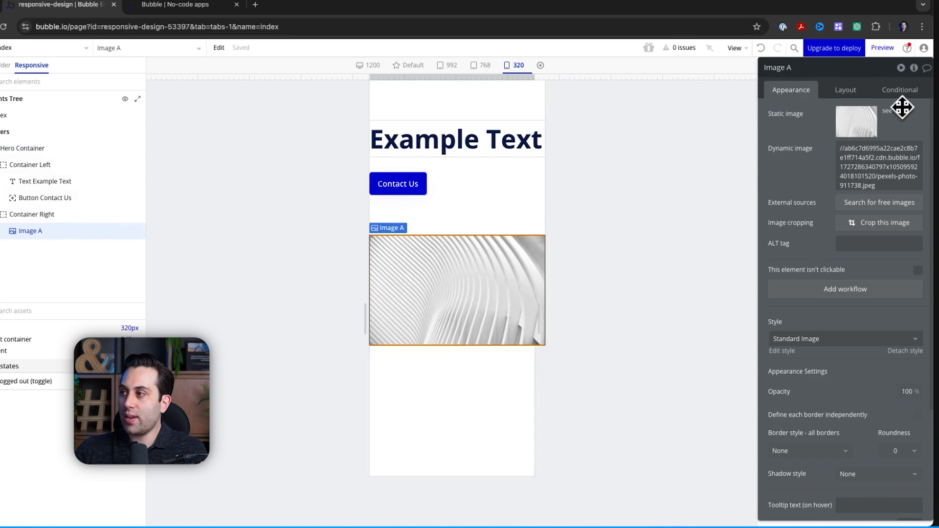
# Check the layout settings of Image A and Container Right, and set Container Left's minimum width to 320 px
pyautogui.click(869, 94)
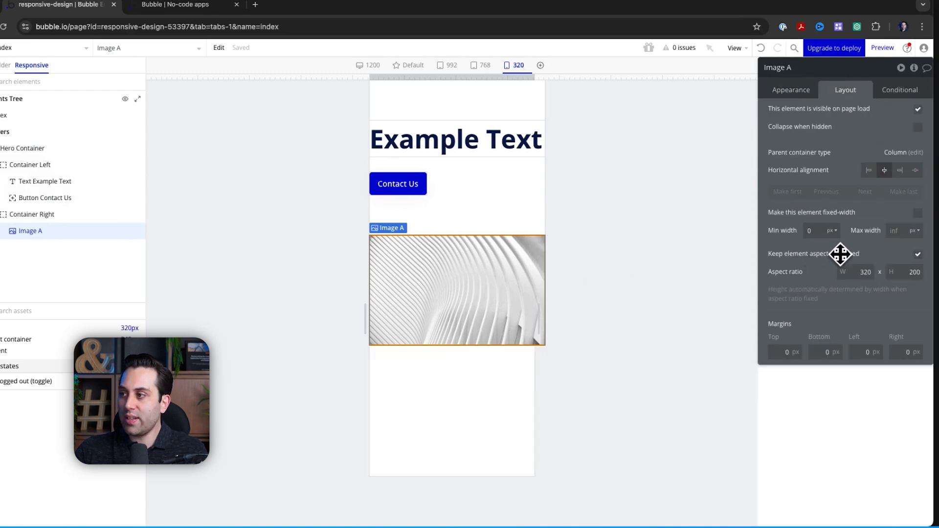
pyautogui.click(32, 215)
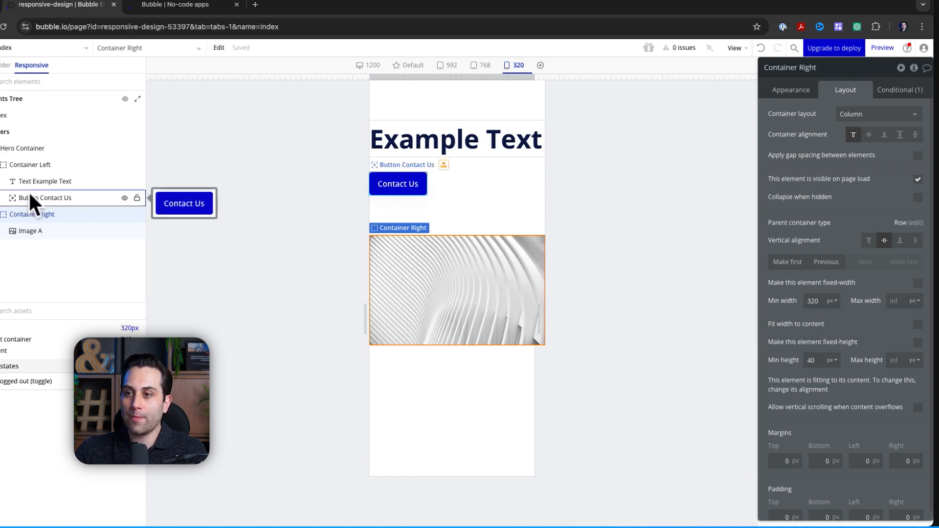
pyautogui.click(30, 165)
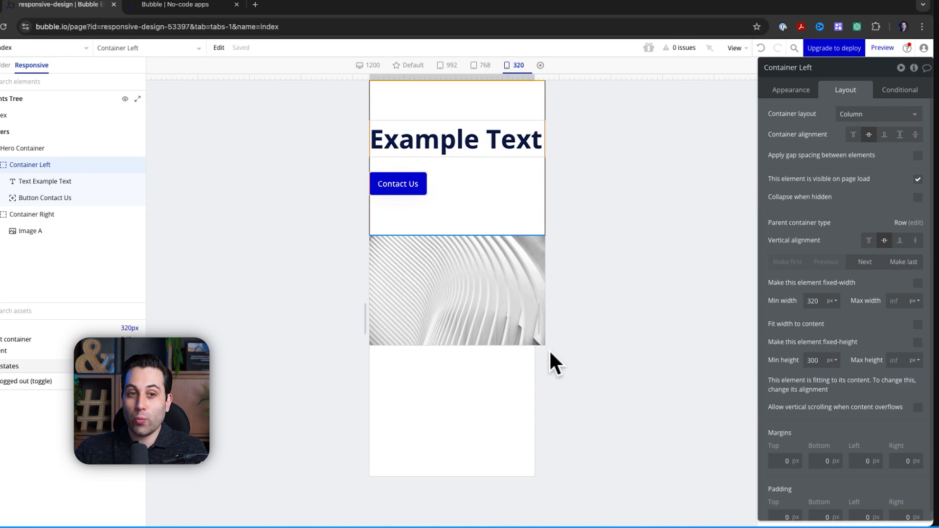
pyautogui.click(647, 321)
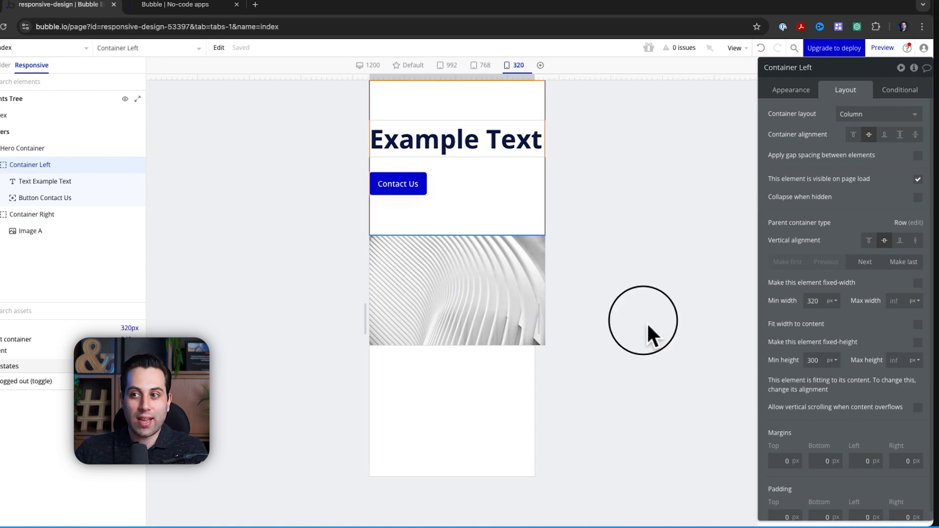
# Set the minimum width of Hero Container to 320 px
pyautogui.click(37, 147)
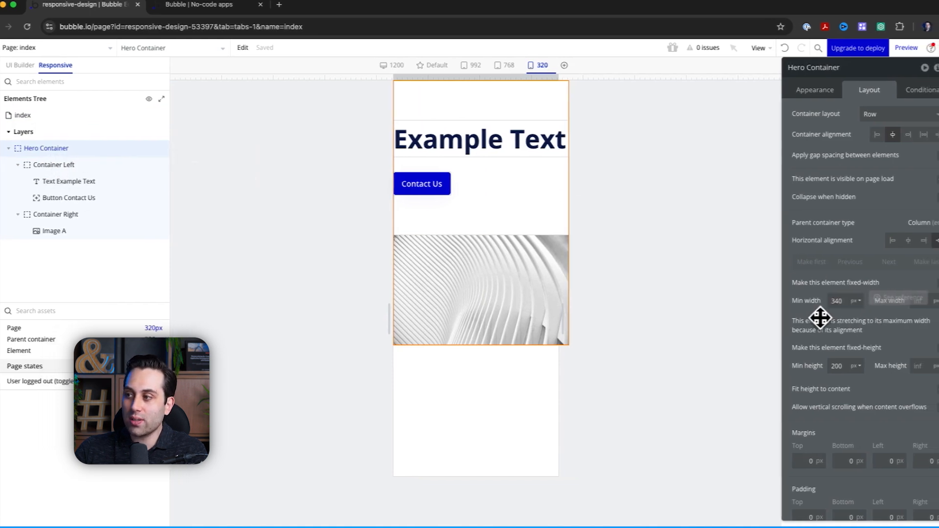
pyautogui.click(828, 306)
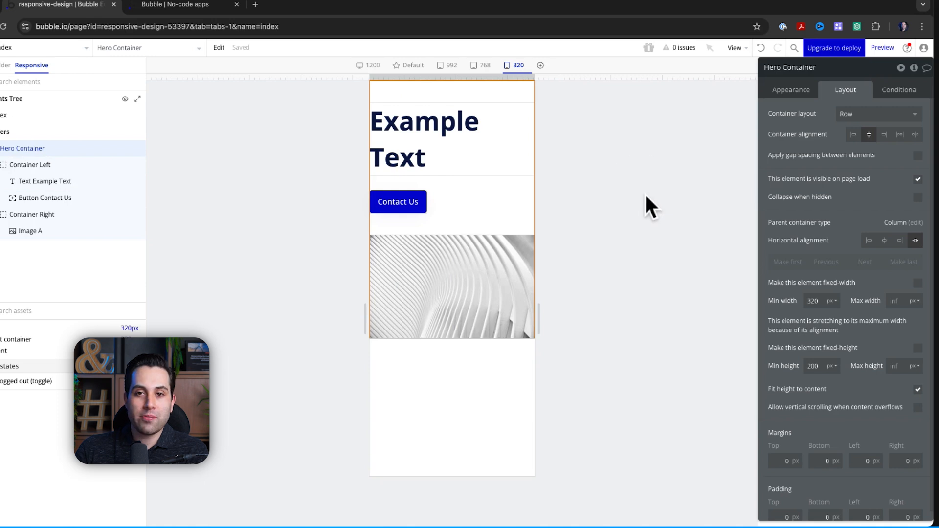
# Set the horizontal alignment of the Contact Us button and the Example Text heading to stretch across Container Left
pyautogui.click(413, 215)
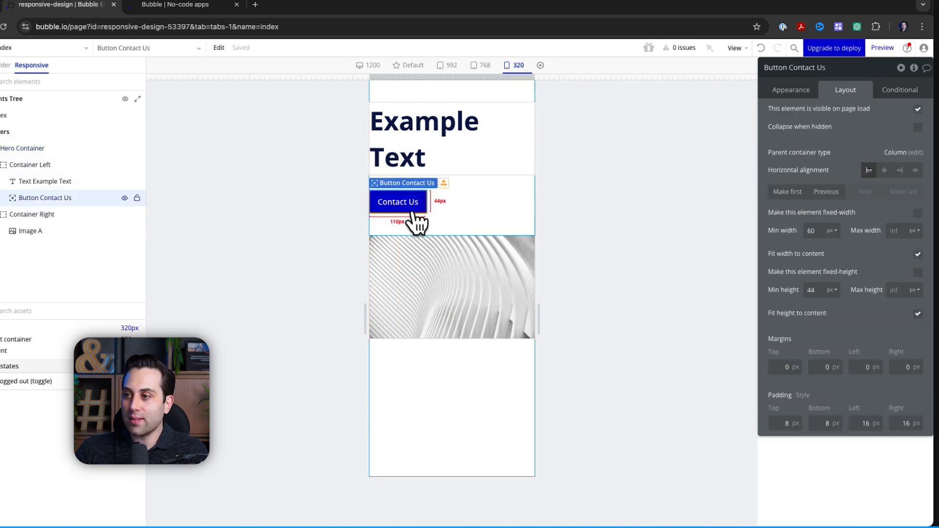
pyautogui.click(916, 171)
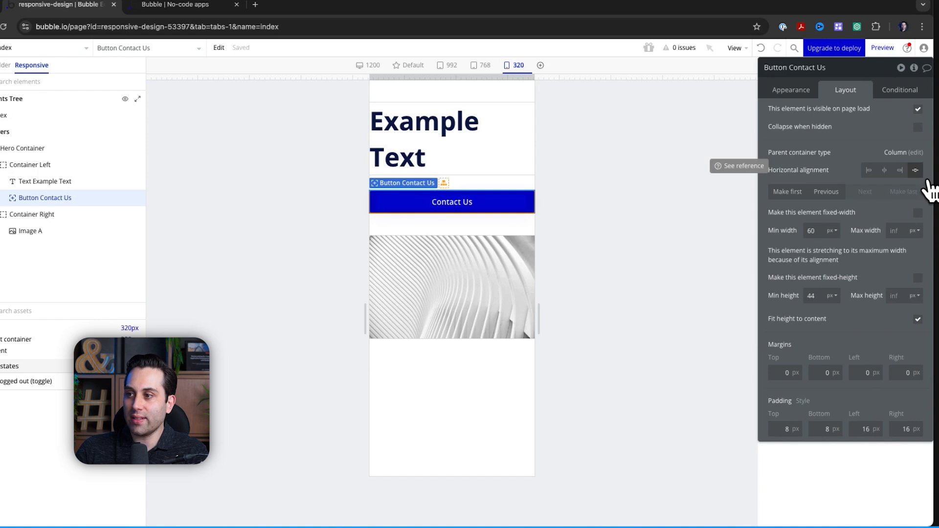
pyautogui.click(486, 173)
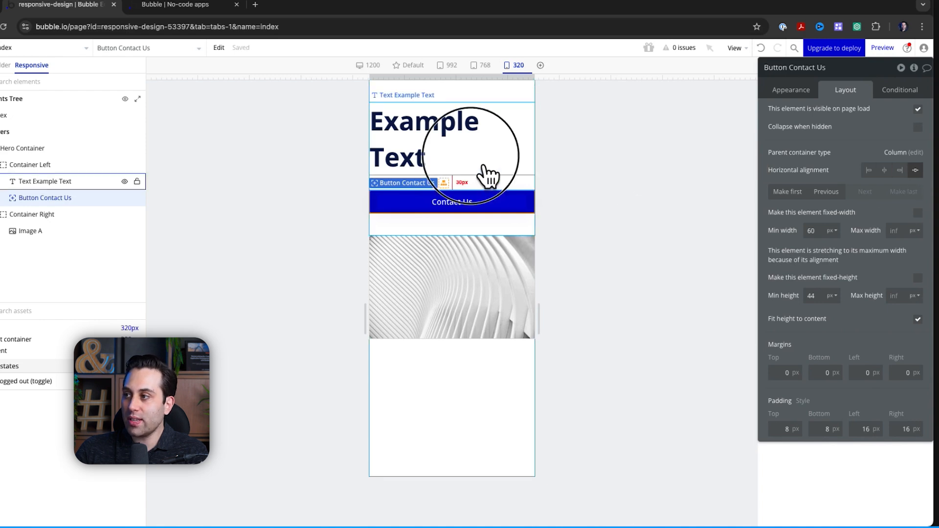
pyautogui.click(916, 170)
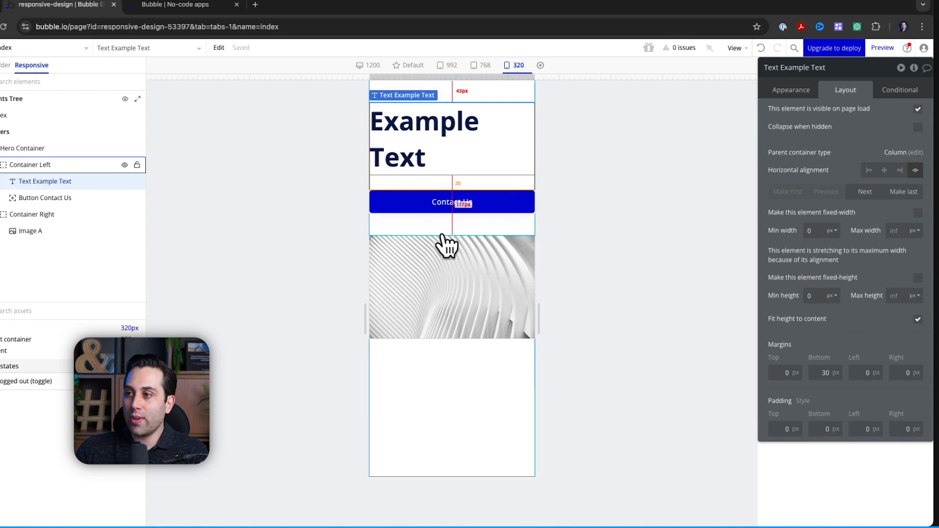
# Try margins of 20 px on all four sides of Container Left
pyautogui.click(471, 237)
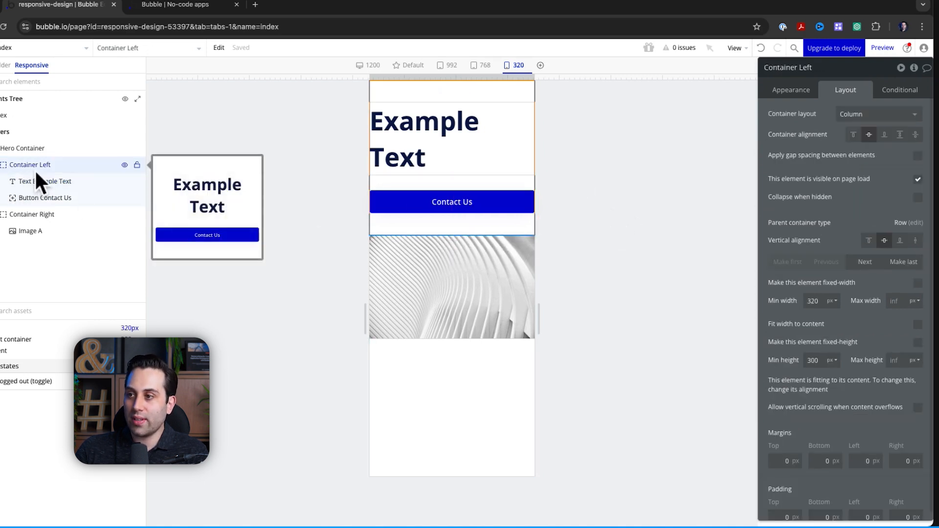
pyautogui.scroll(-1, 828, 413)
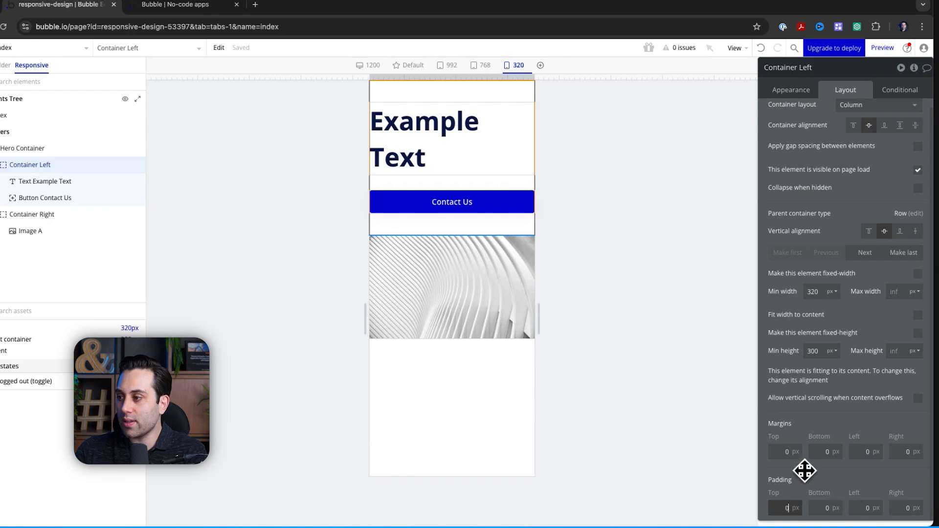
pyautogui.click(790, 454)
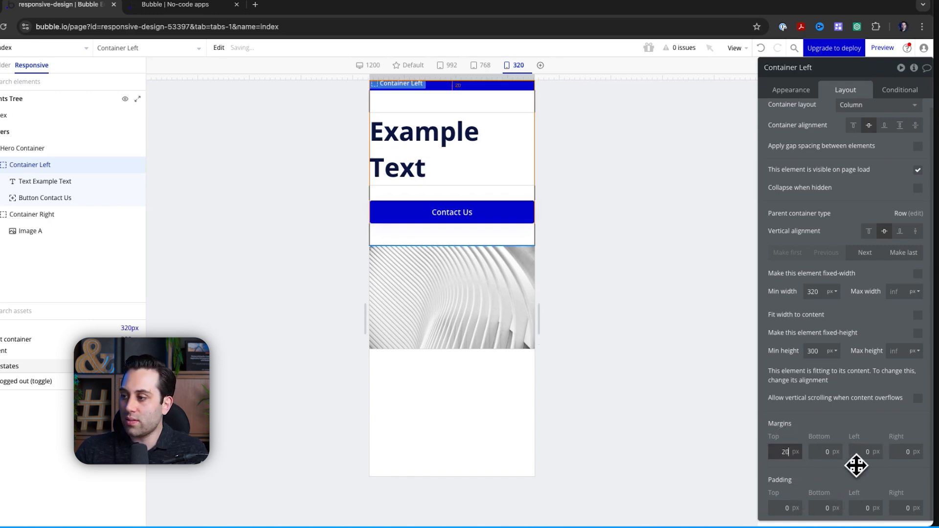
pyautogui.click(833, 454)
pyautogui.write('20')
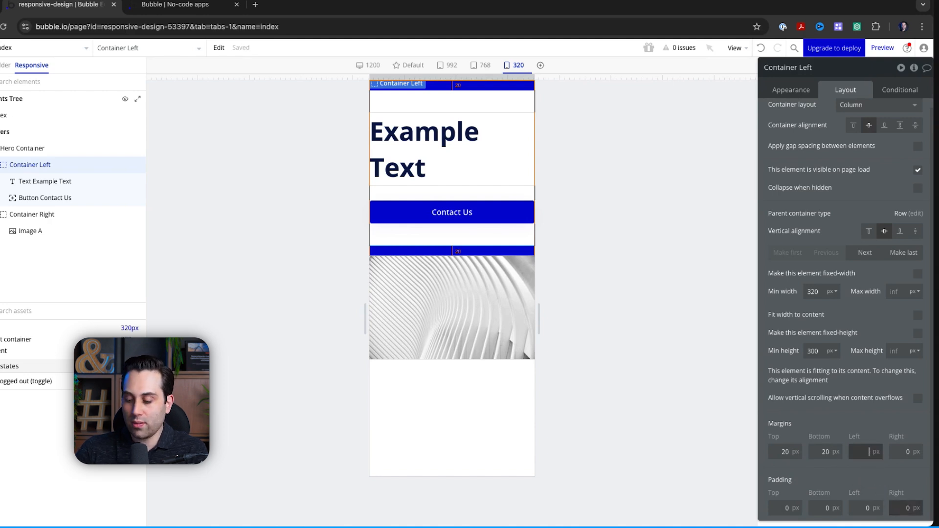
pyautogui.write('20')
pyautogui.click(911, 459)
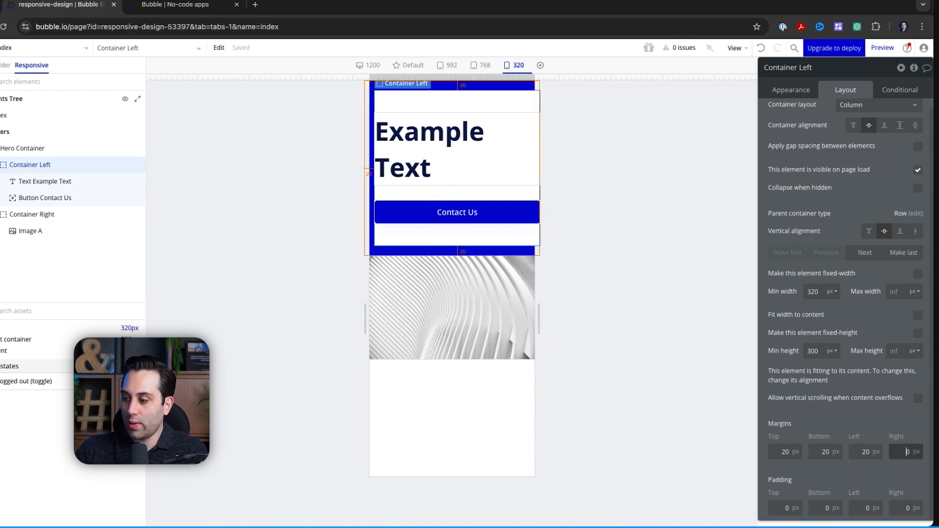
pyautogui.write('20')
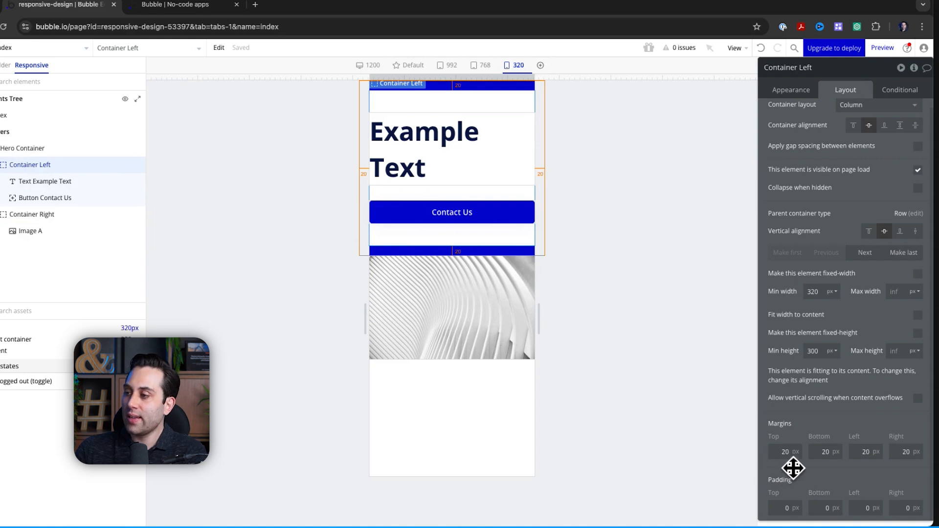
# Reset the top, bottom, left and right margins of Container Left to 0 px
pyautogui.press('BackSpace')
pyautogui.press('BackSpace')
pyautogui.write('0')
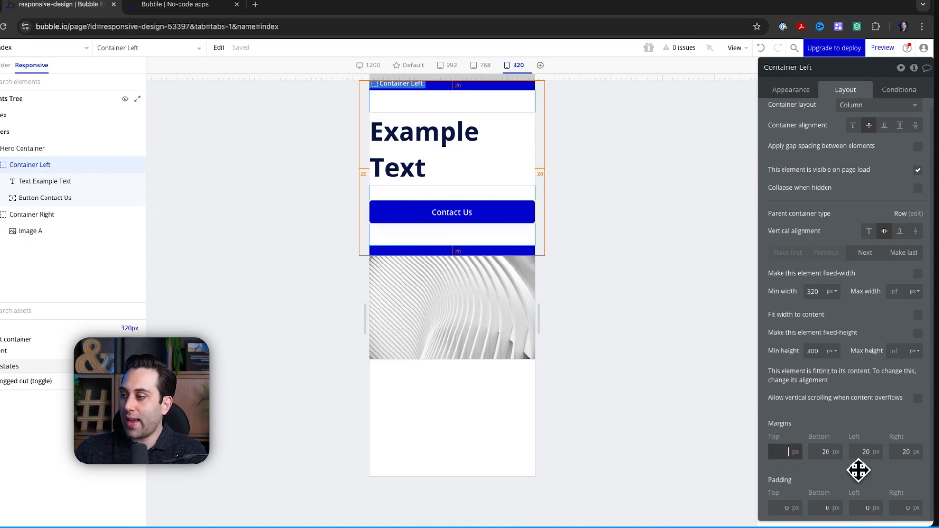
pyautogui.click(835, 456)
pyautogui.press('BackSpace')
pyautogui.press('BackSpace')
pyautogui.click(876, 457)
pyautogui.press('BackSpace')
pyautogui.press('BackSpace')
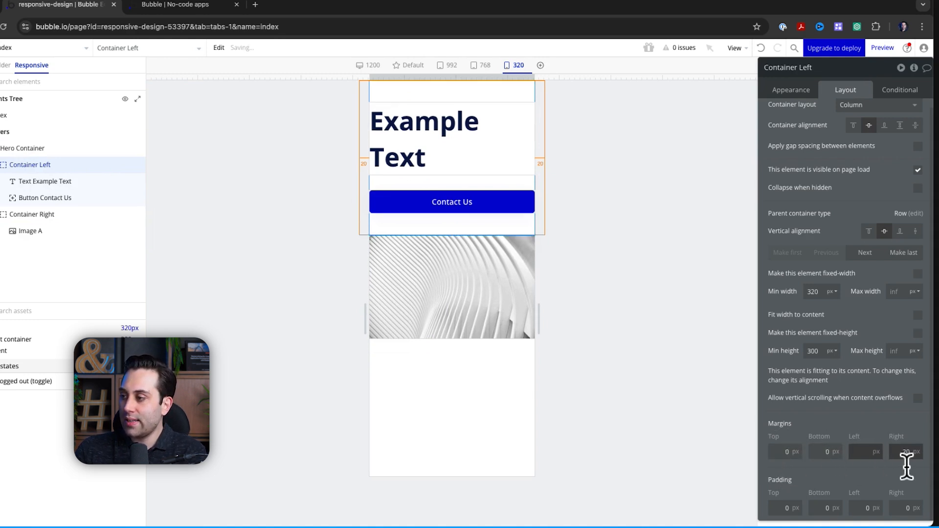
pyautogui.click(910, 457)
pyautogui.press('BackSpace')
pyautogui.press('BackSpace')
pyautogui.write('0')
# Set the padding of Container Left to 20 px on all four sides
pyautogui.click(789, 512)
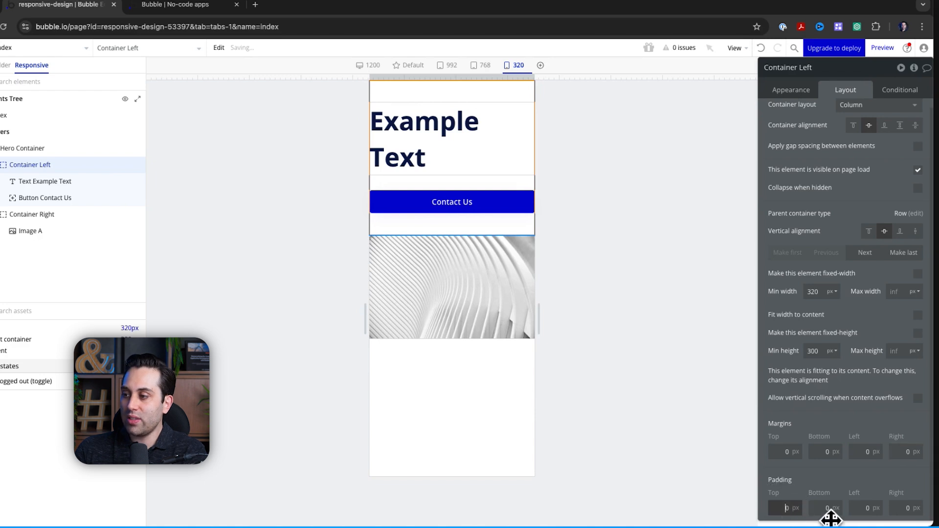
pyautogui.click(840, 511)
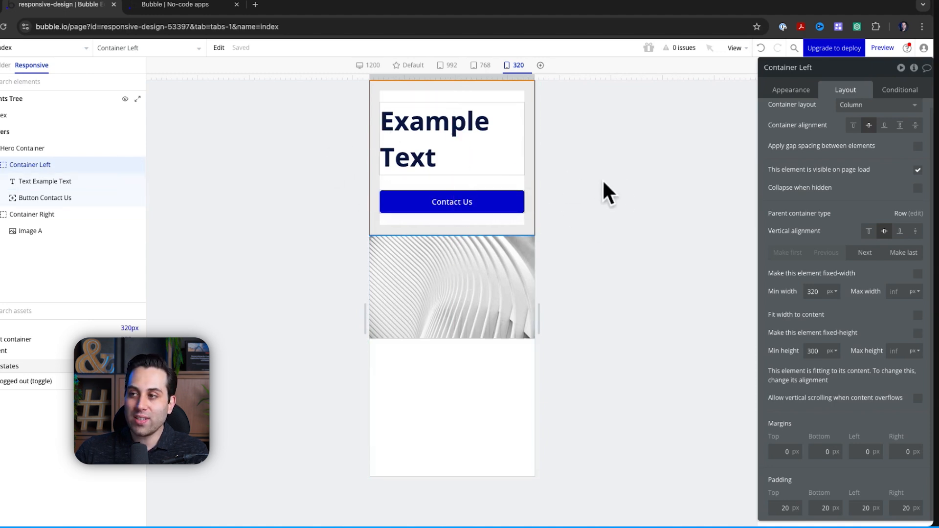
# Review the layout settings of the Example Text heading and the Contact Us button
pyautogui.click(482, 199)
pyautogui.click(482, 167)
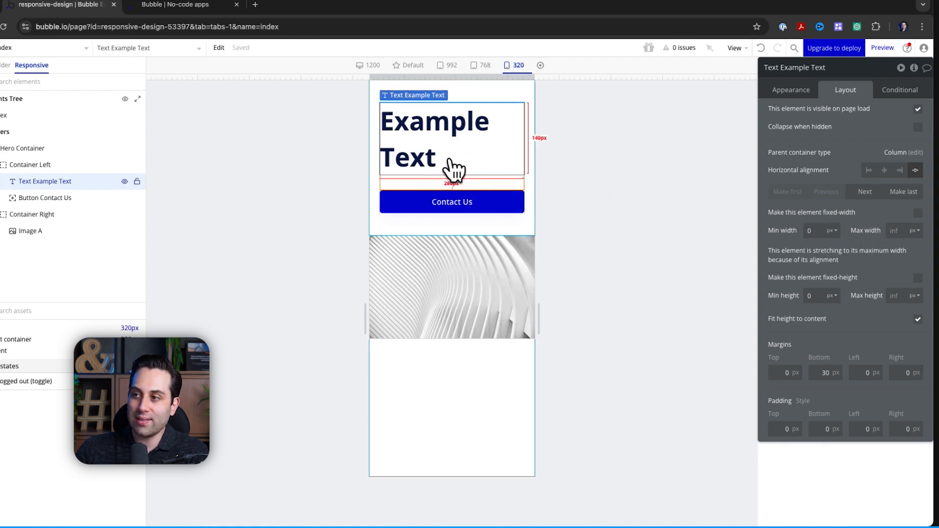
pyautogui.click(493, 209)
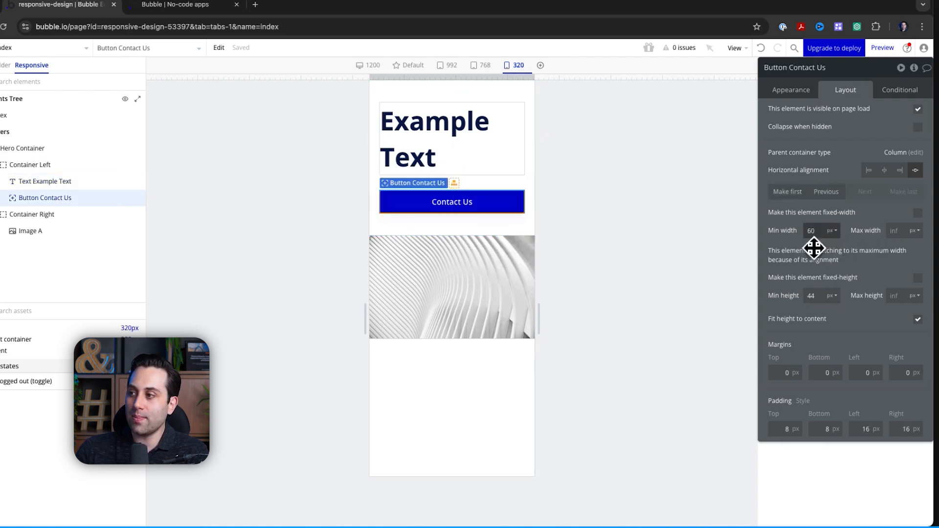
pyautogui.click(464, 176)
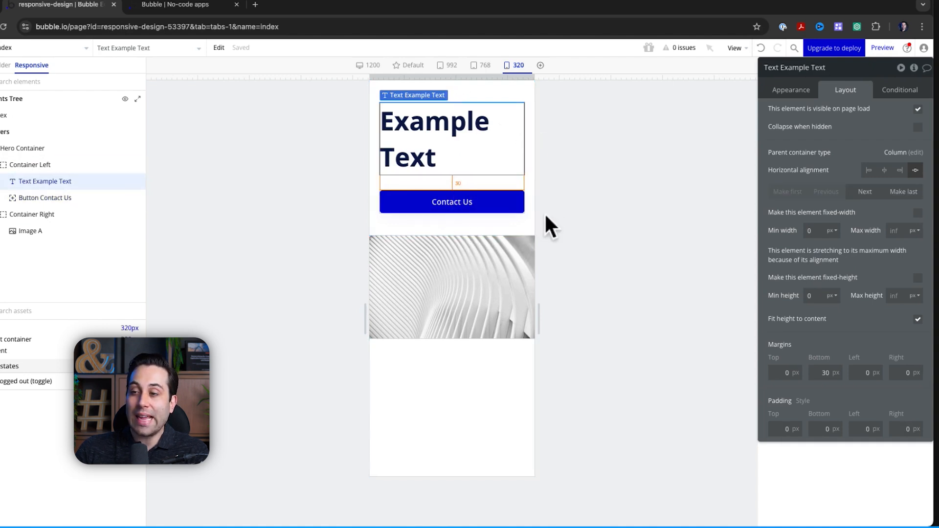
pyautogui.click(607, 215)
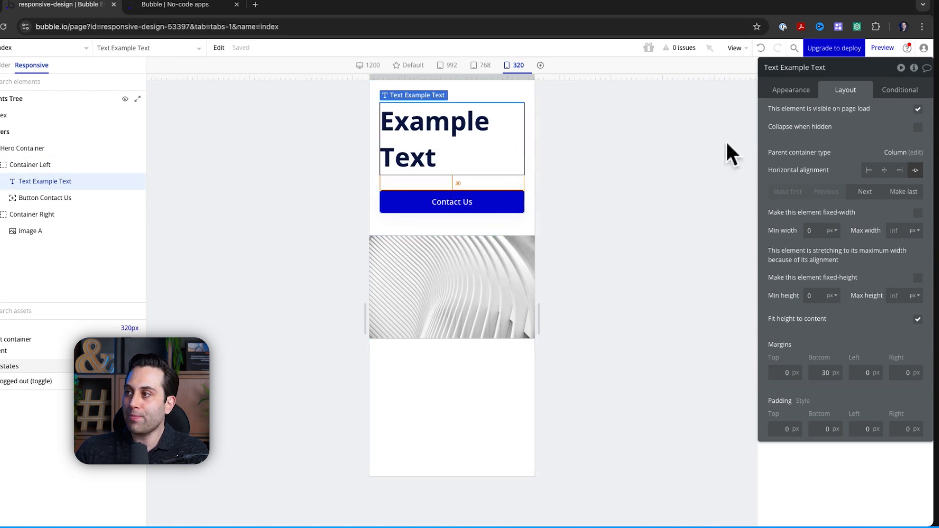
# Preview the page and check the hero section while narrowing the browser window to phone width and widening it again
pyautogui.click(882, 48)
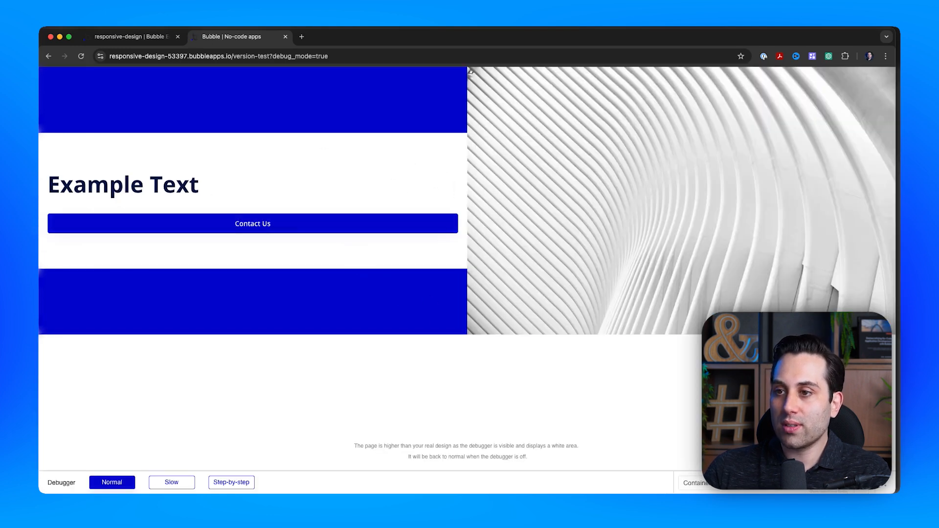
pyautogui.moveTo(899, 249); pyautogui.dragTo(294, 258)
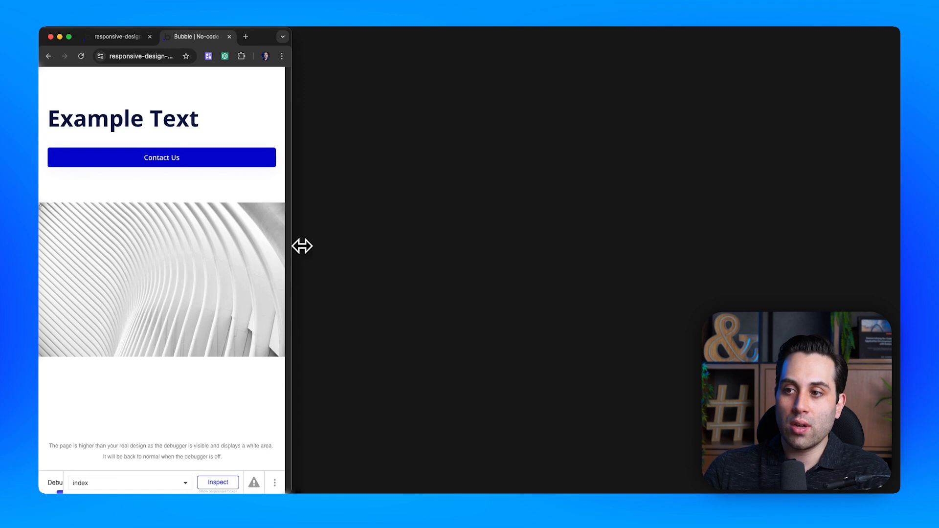
pyautogui.moveTo(302, 246); pyautogui.dragTo(899, 238)
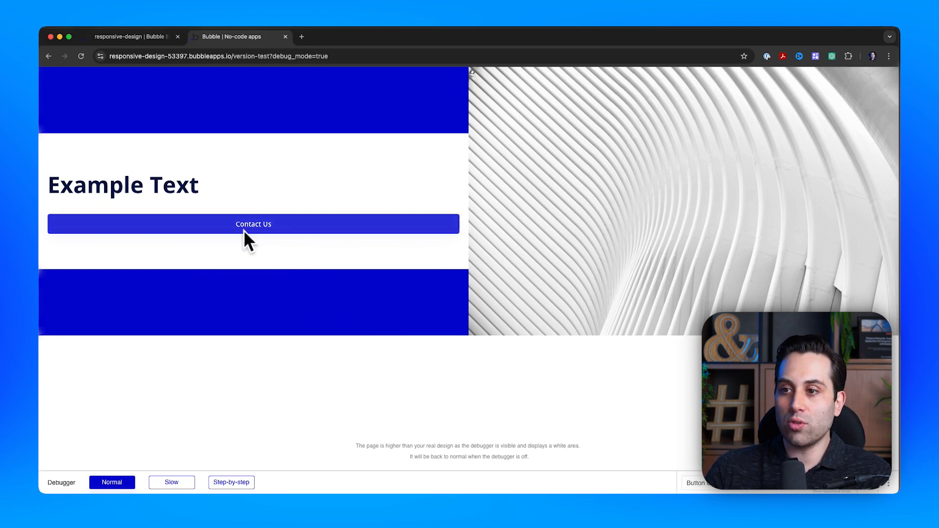
# Return to the editor and compare the Contact Us button at the 768, 992, 1200 and 320 px breakpoints
pyautogui.click(159, 44)
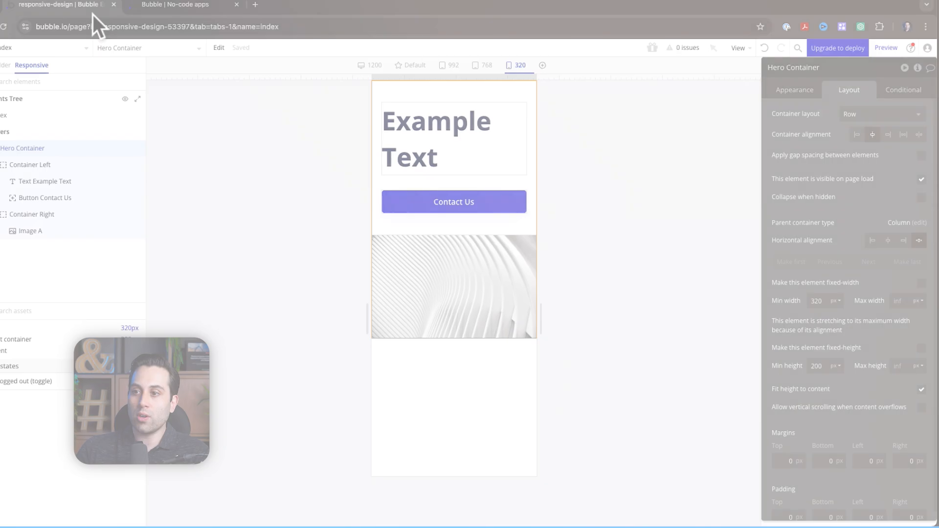
pyautogui.click(483, 210)
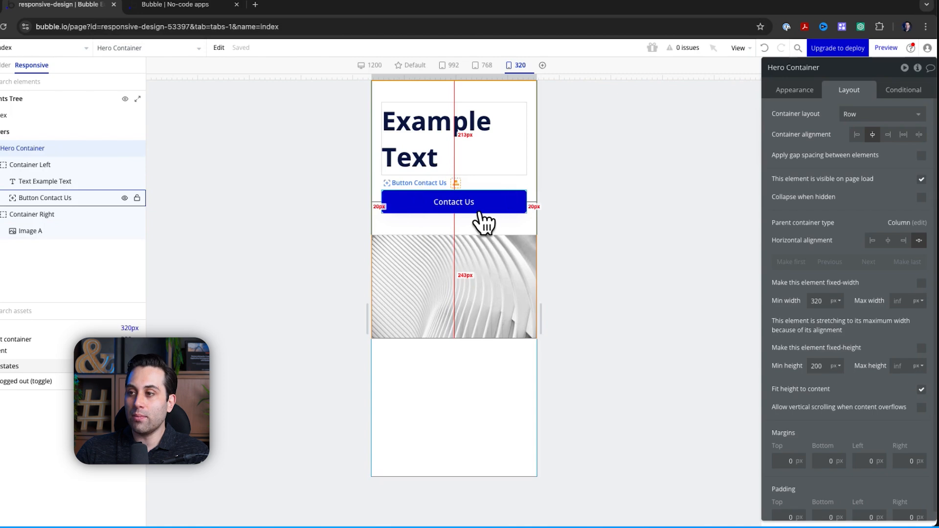
pyautogui.click(488, 66)
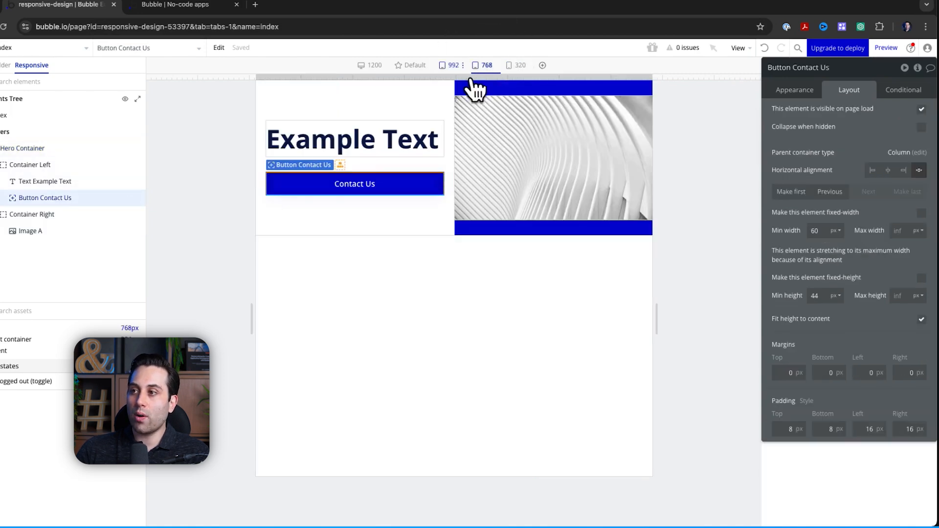
pyautogui.click(455, 66)
pyautogui.click(372, 66)
pyautogui.click(517, 66)
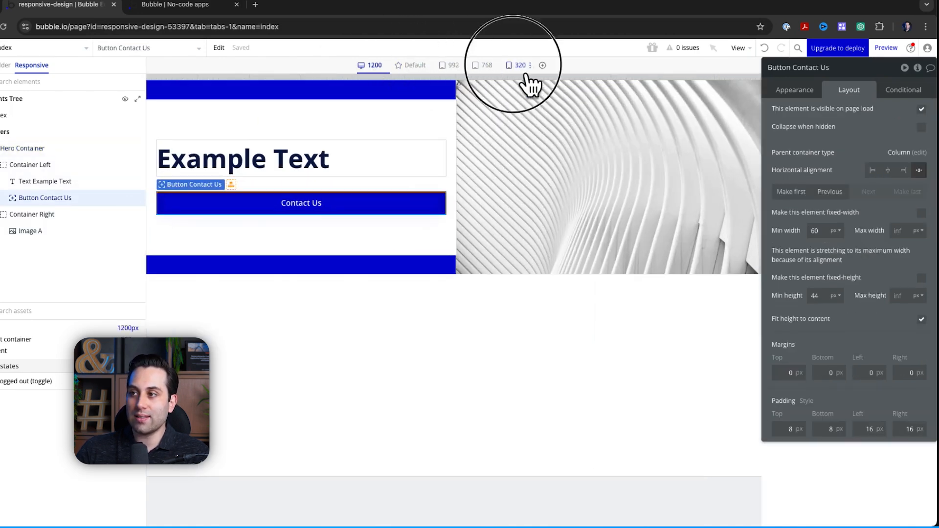
# Add a condition to the Contact Us button that applies when Current page width > Mobile (320 px)
pyautogui.click(903, 89)
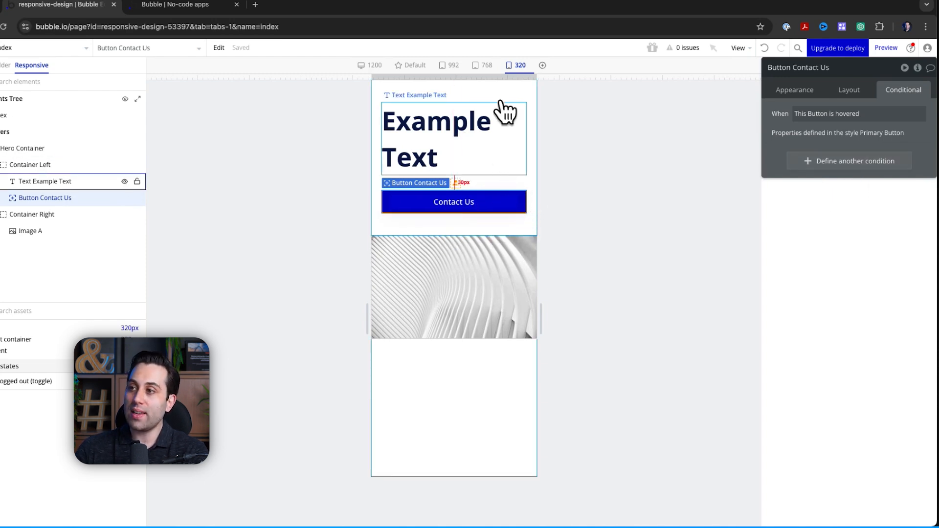
pyautogui.click(485, 65)
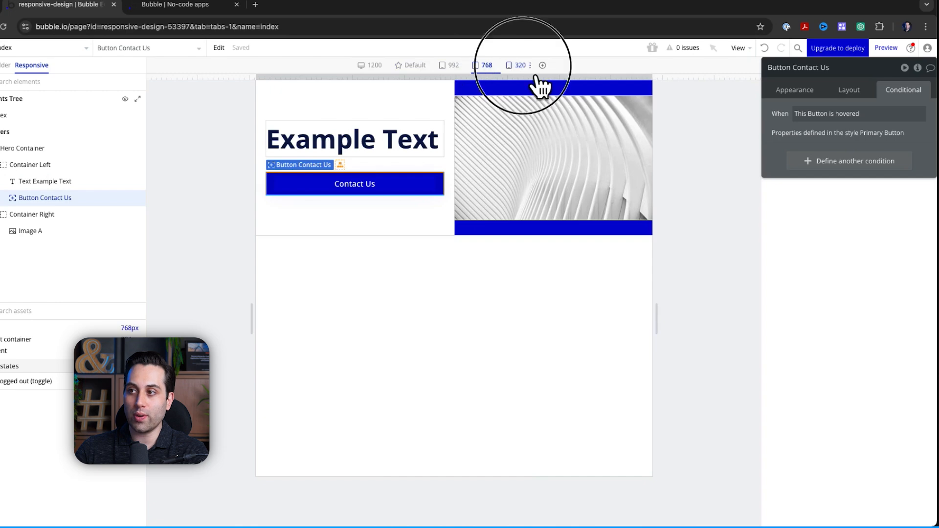
pyautogui.click(520, 65)
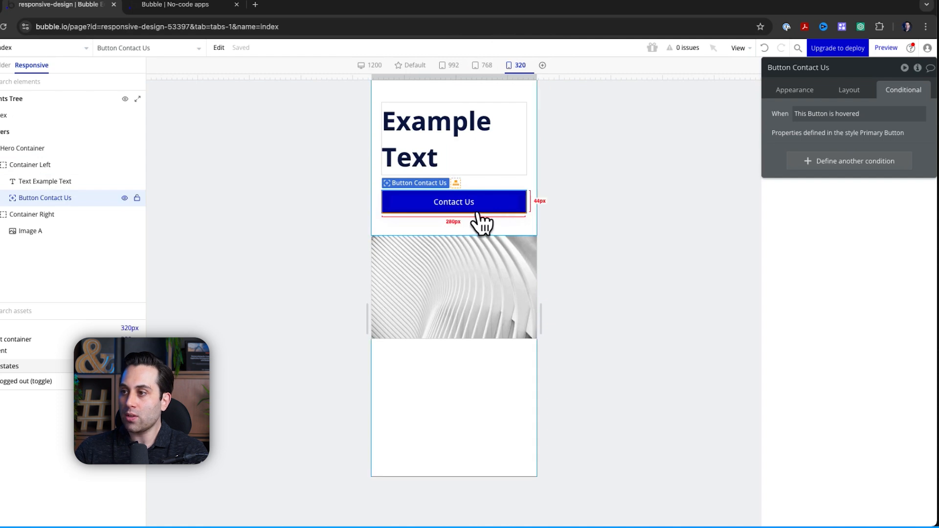
pyautogui.click(864, 166)
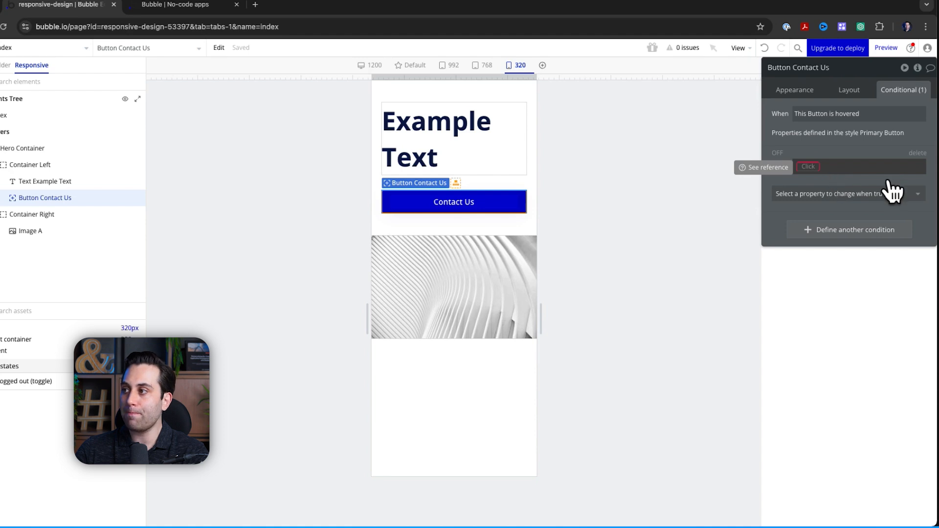
pyautogui.click(812, 168)
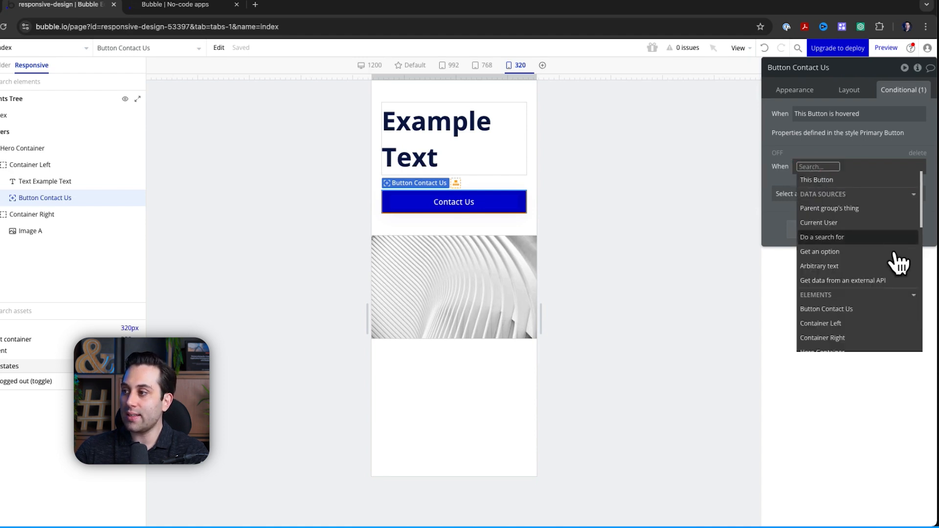
pyautogui.scroll(-5, 876, 279)
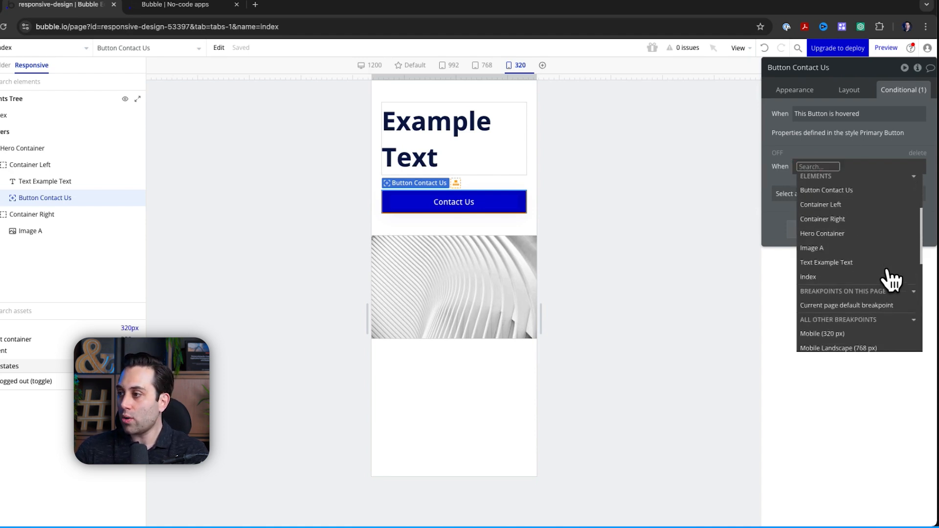
pyautogui.scroll(-3, 876, 293)
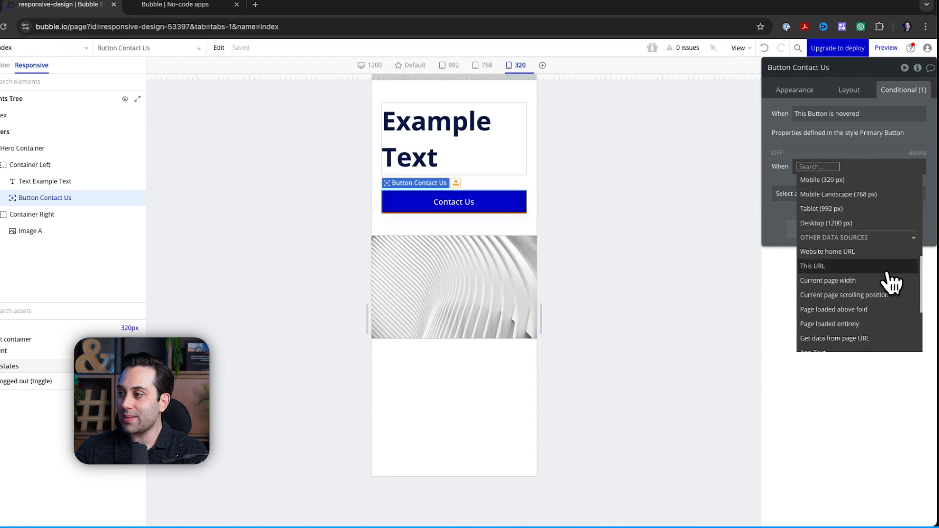
pyautogui.click(835, 282)
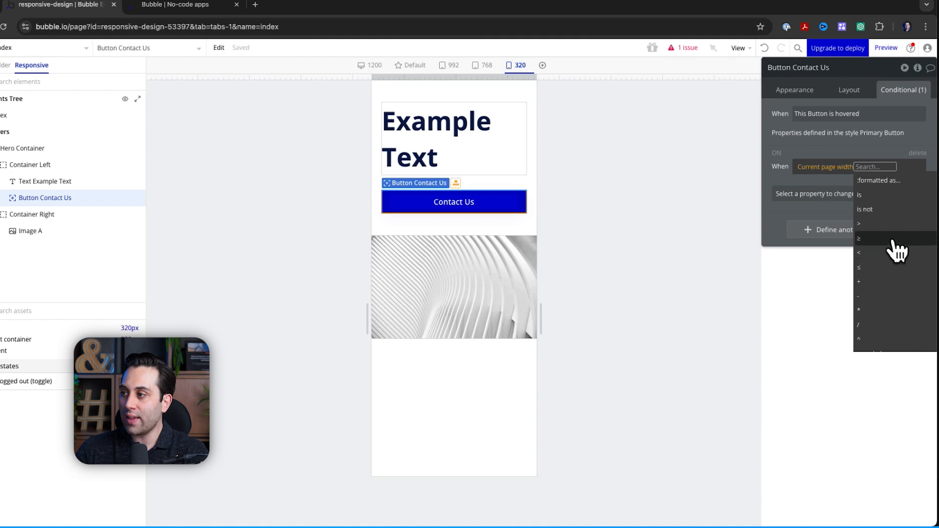
pyautogui.click(897, 239)
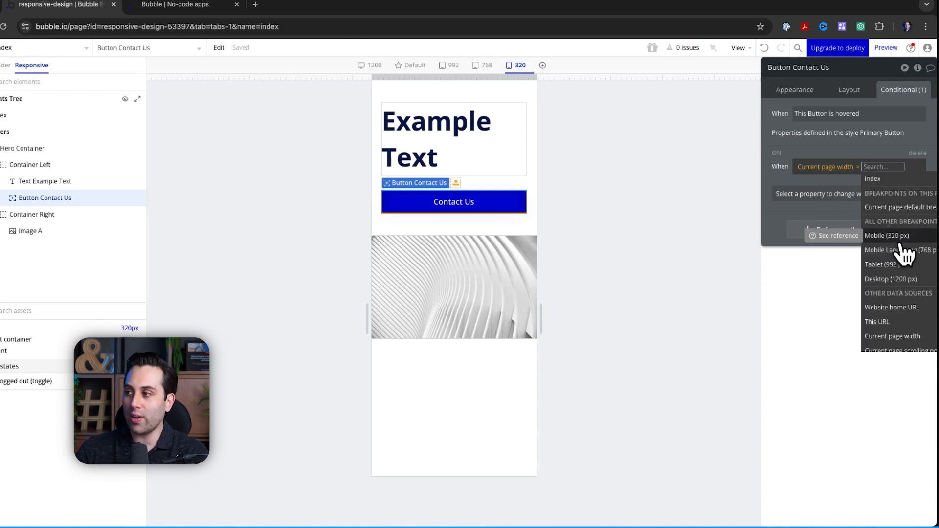
pyautogui.click(899, 240)
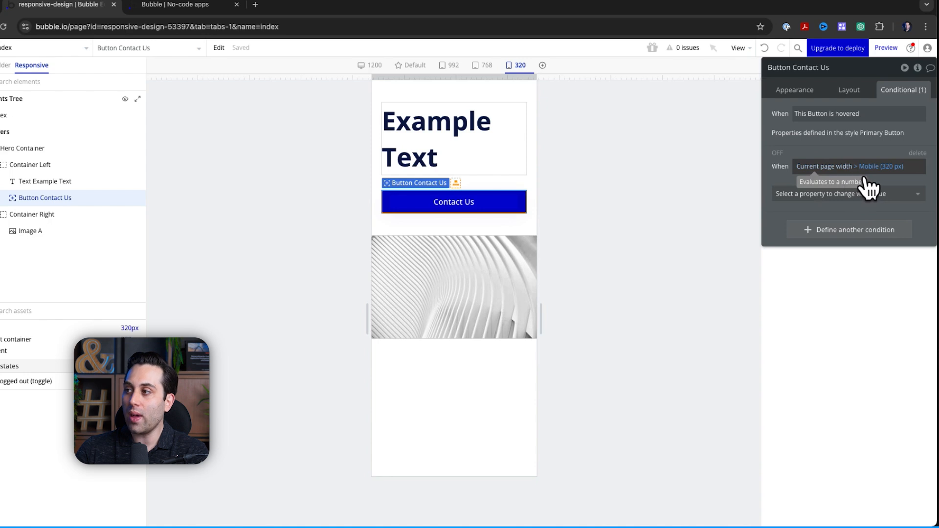
# Look through the properties that the Contact Us button's new condition can change when true
pyautogui.click(913, 201)
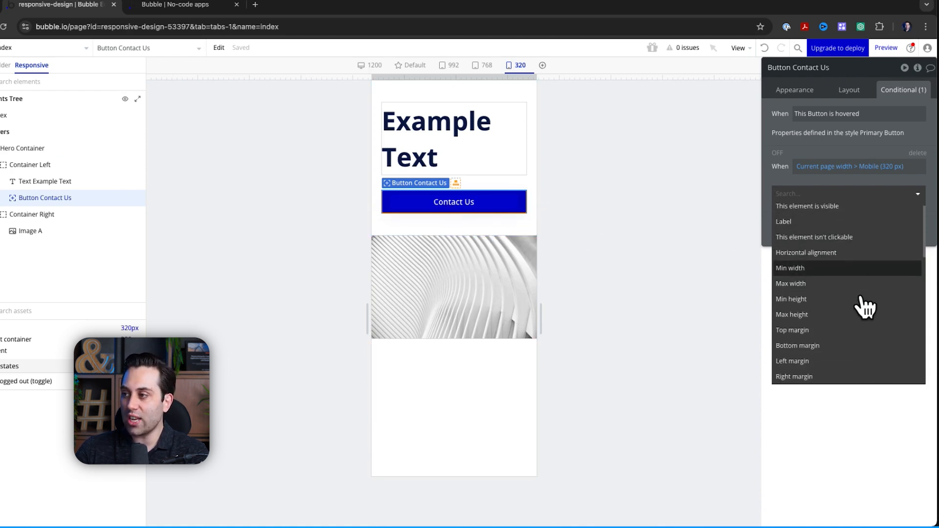
pyautogui.scroll(-1, 827, 274)
pyautogui.scroll(-1, 832, 259)
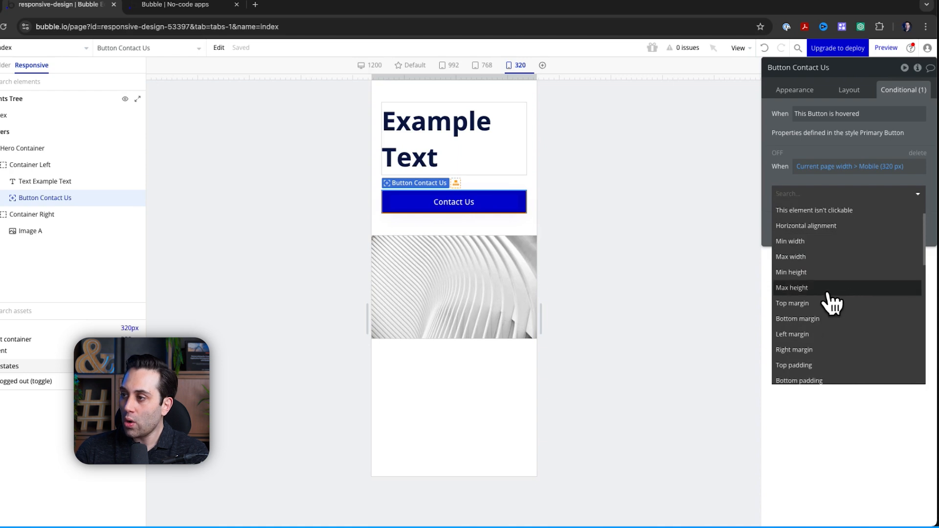
pyautogui.scroll(-1, 827, 299)
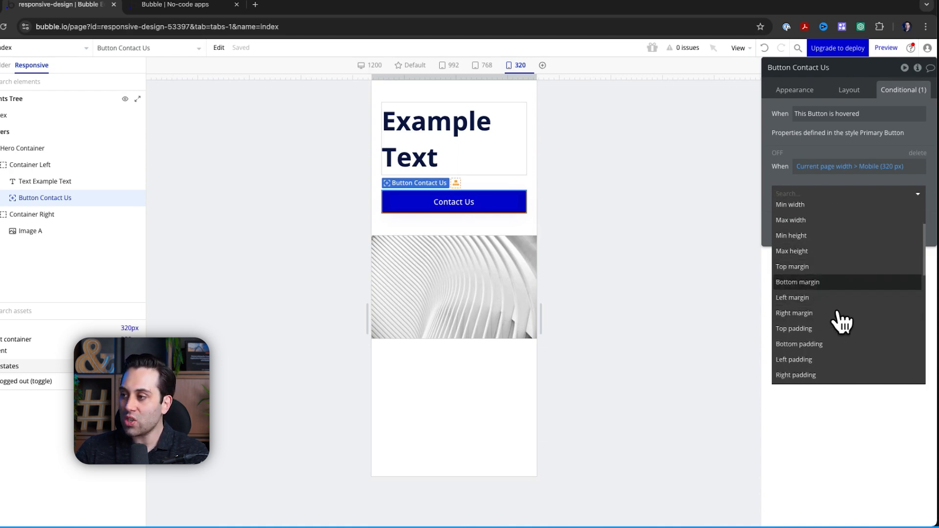
pyautogui.scroll(-3, 832, 324)
pyautogui.scroll(-4, 832, 343)
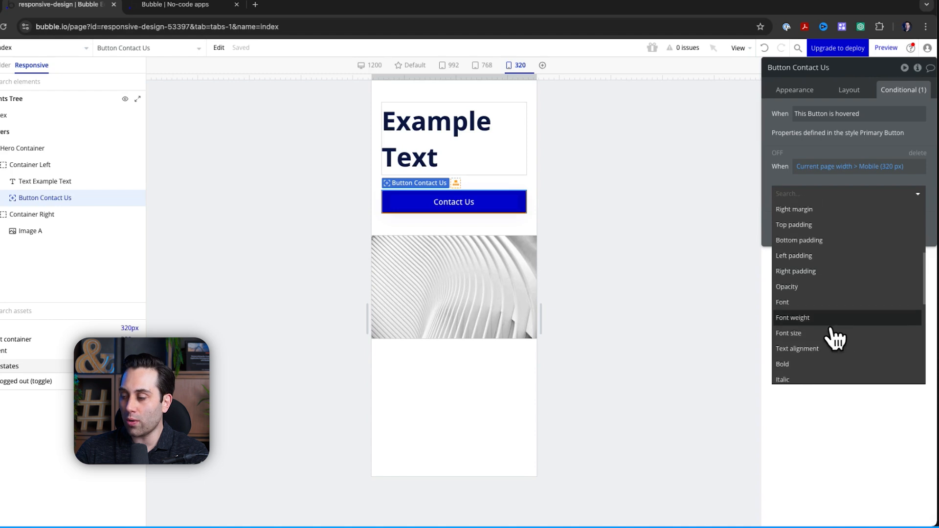
pyautogui.scroll(2, 836, 338)
pyautogui.scroll(5, 836, 338)
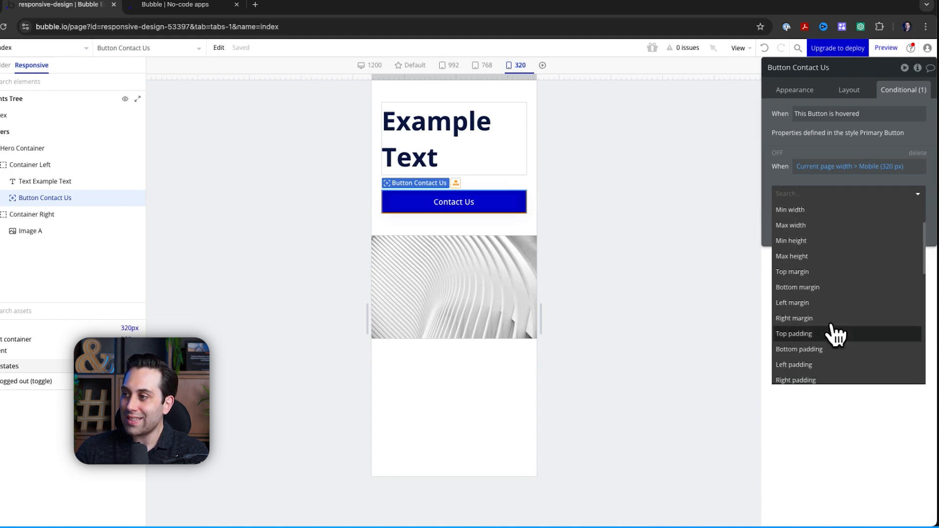
pyautogui.scroll(1, 837, 303)
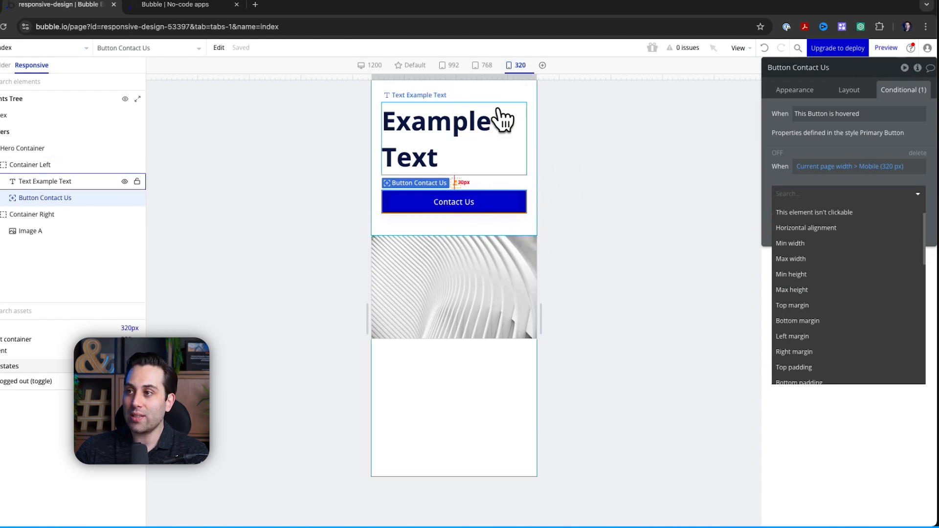
# Check the Contact Us button's condition at the 768, 992, 1200 and 320 px breakpoints
pyautogui.click(485, 65)
pyautogui.click(452, 65)
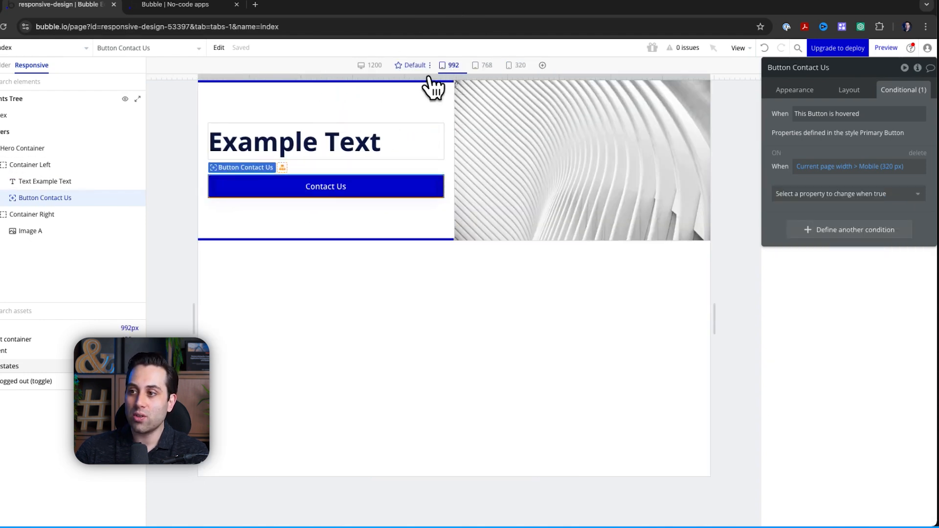
pyautogui.click(371, 65)
pyautogui.click(520, 65)
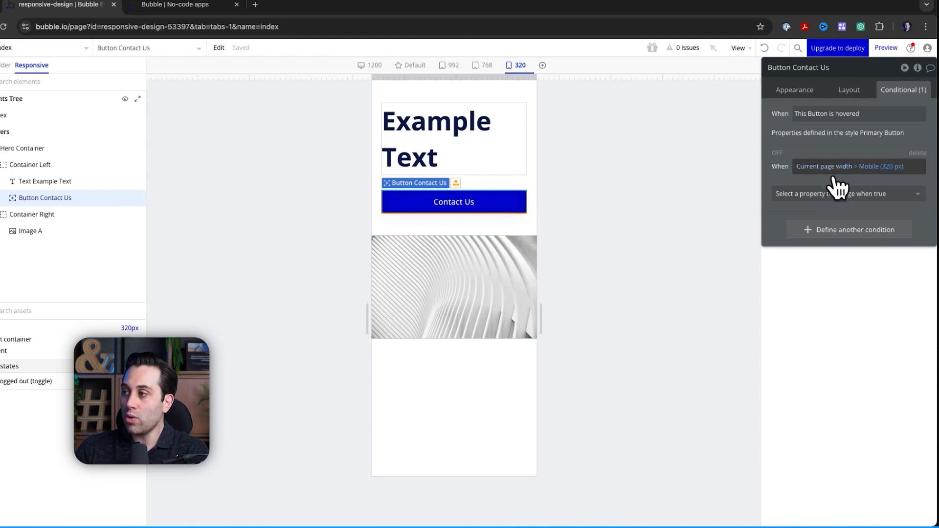
# Make the Contact Us button's page-width condition change Max width to 150 px
pyautogui.click(854, 196)
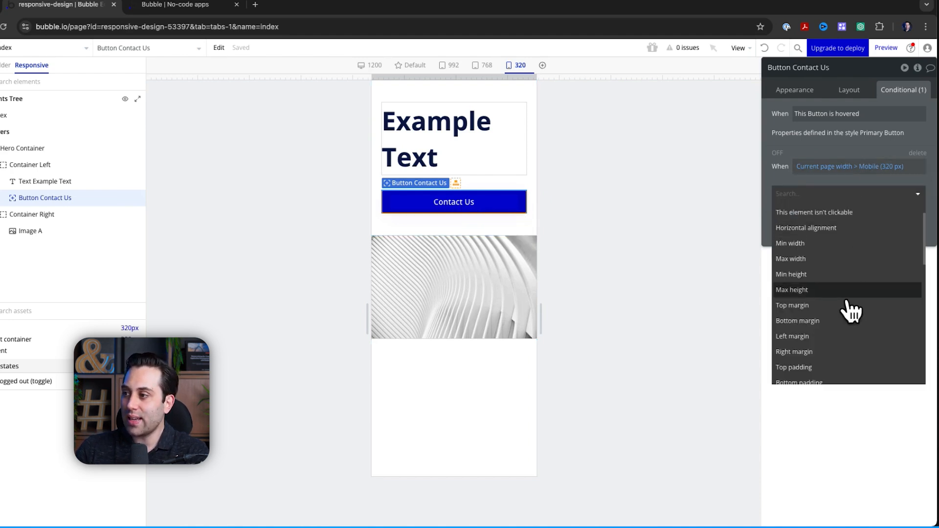
pyautogui.click(814, 266)
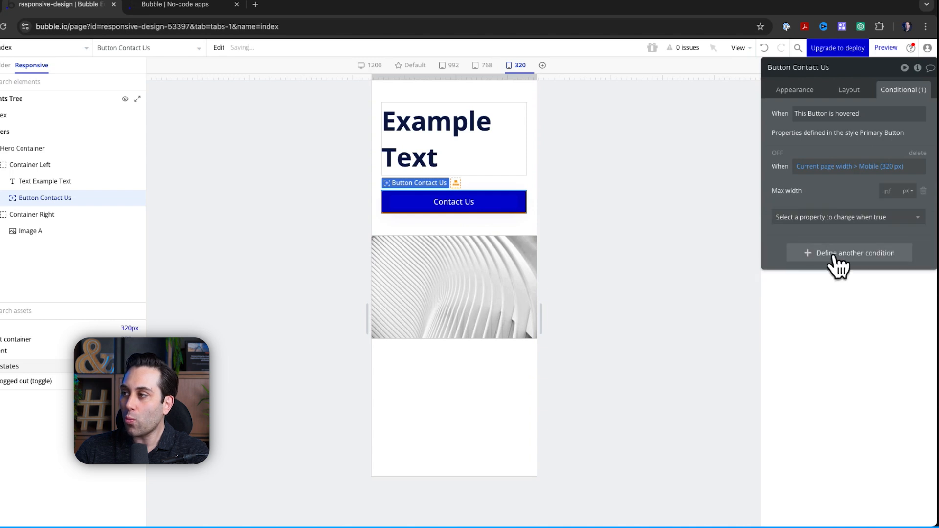
pyautogui.click(897, 192)
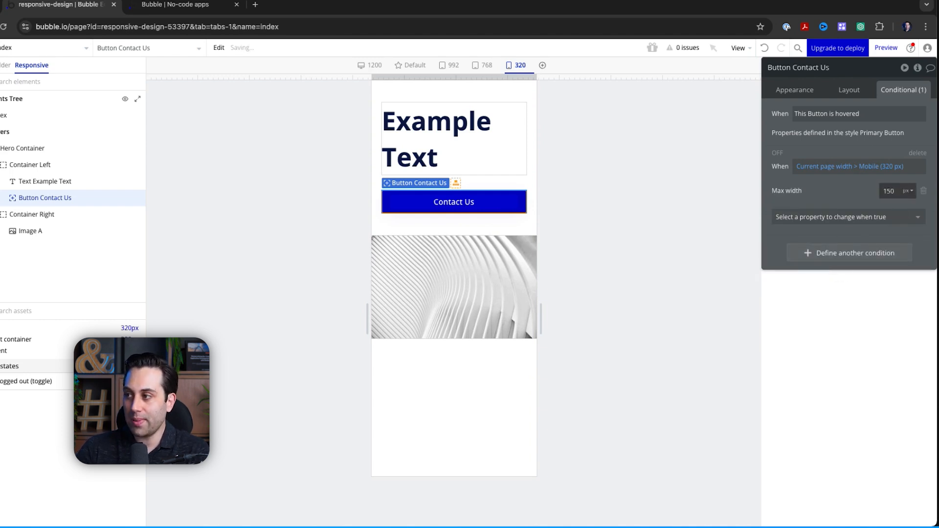
# Inspect the Contact Us button's width at the 768, 992, default and 1200 px breakpoints
pyautogui.click(490, 68)
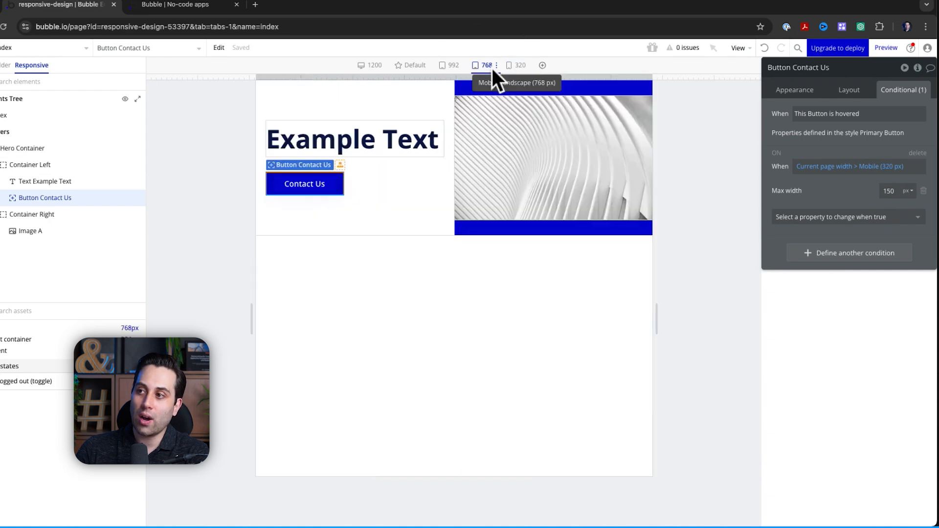
pyautogui.click(452, 68)
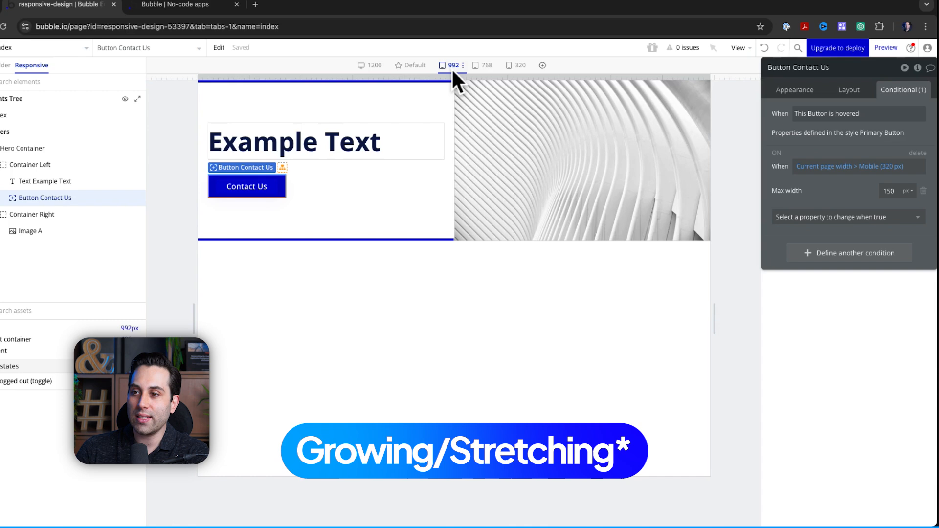
pyautogui.click(419, 69)
pyautogui.click(382, 70)
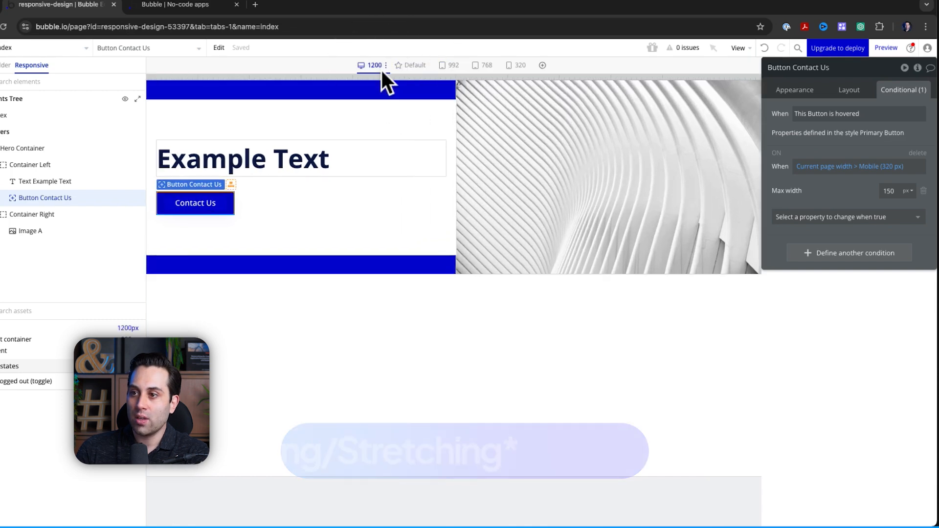
pyautogui.click(487, 69)
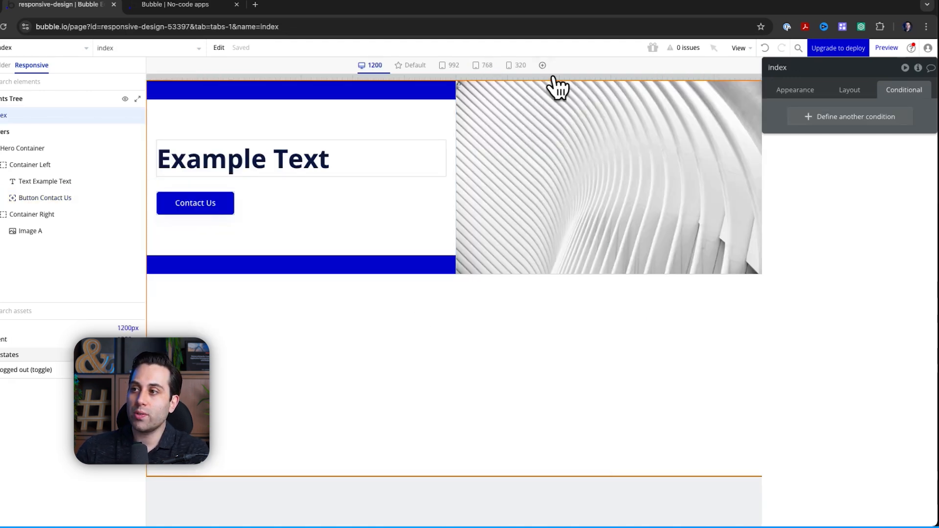
# Add a custom 800 px breakpoint to the page and view the hero section at that width
pyautogui.click(543, 65)
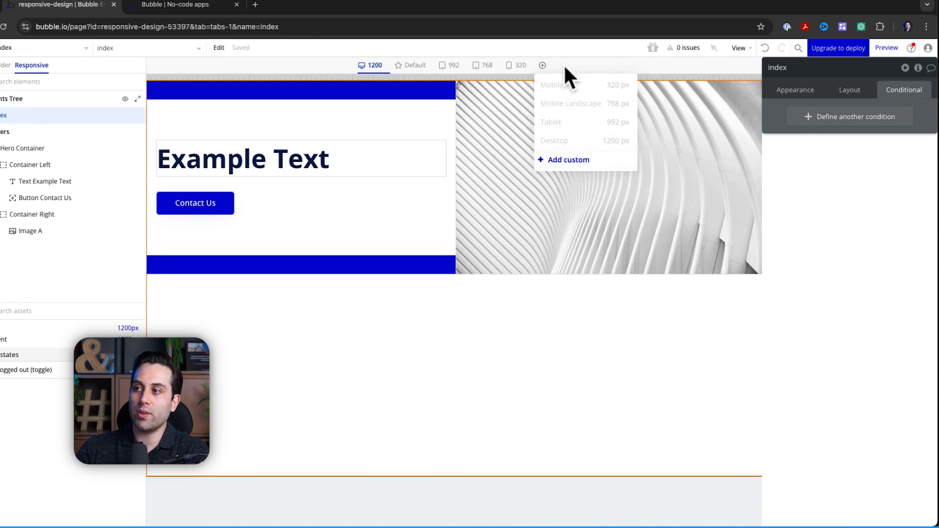
pyautogui.click(582, 166)
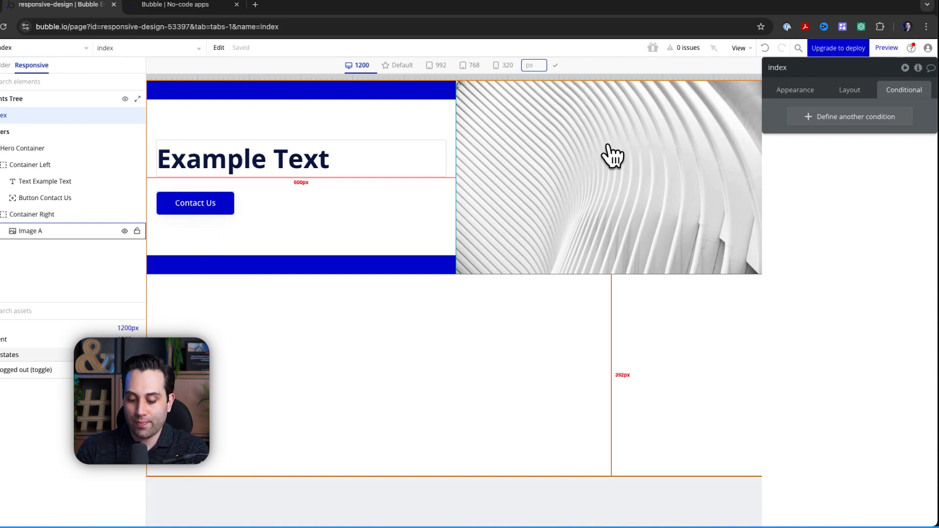
pyautogui.write('800')
pyautogui.press('Return')
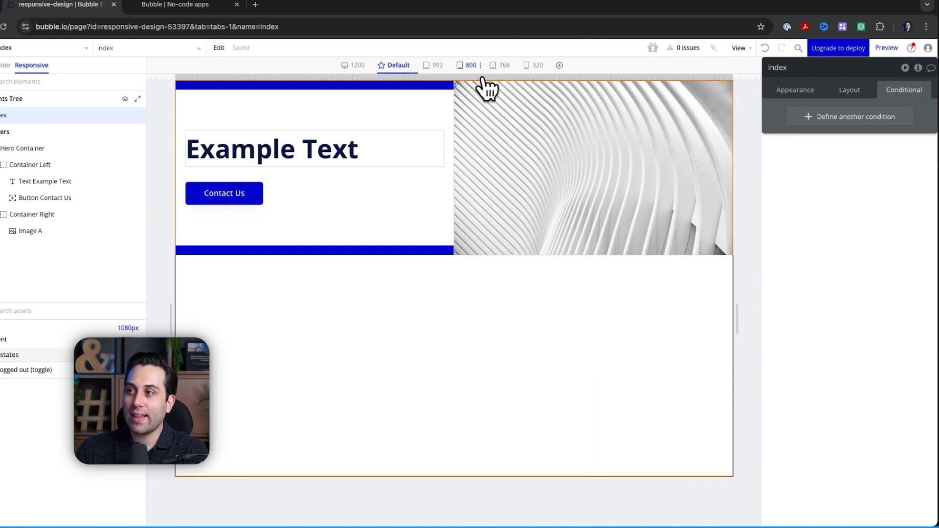
pyautogui.click(469, 68)
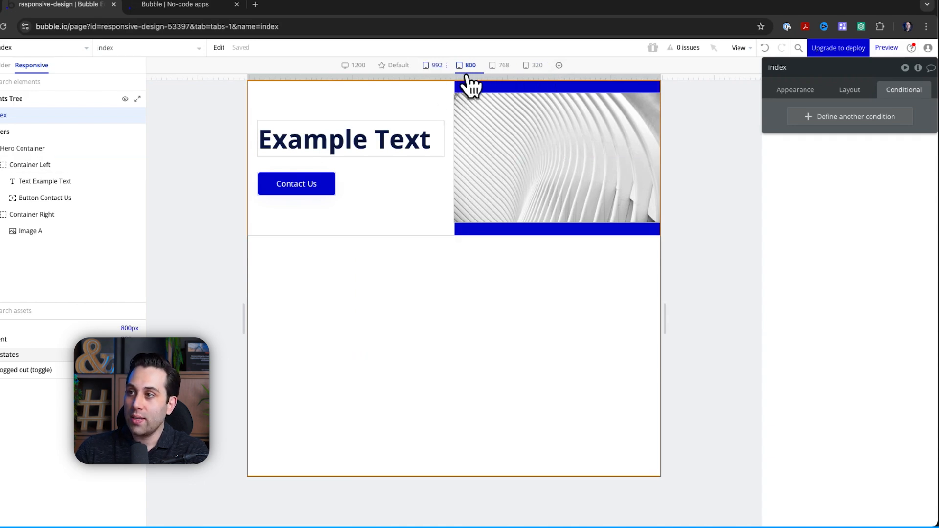
pyautogui.click(447, 65)
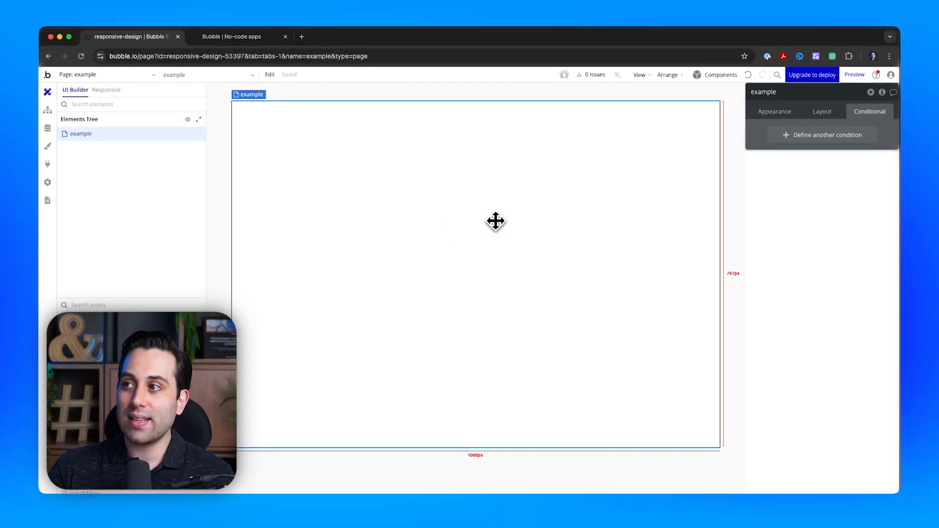
# Open the UI component library on the example page and browse the Page layouts, Marketing and Headers categories
pyautogui.click(718, 75)
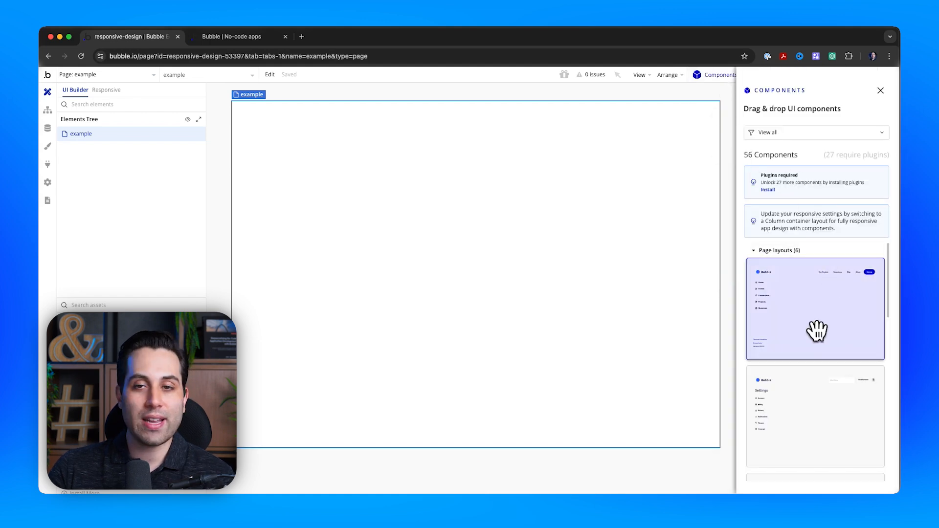
pyautogui.click(833, 134)
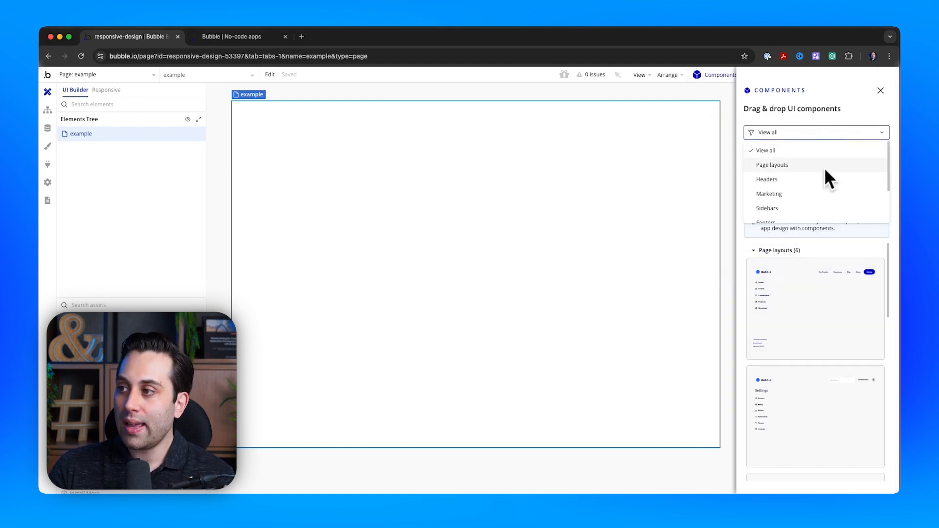
pyautogui.click(817, 171)
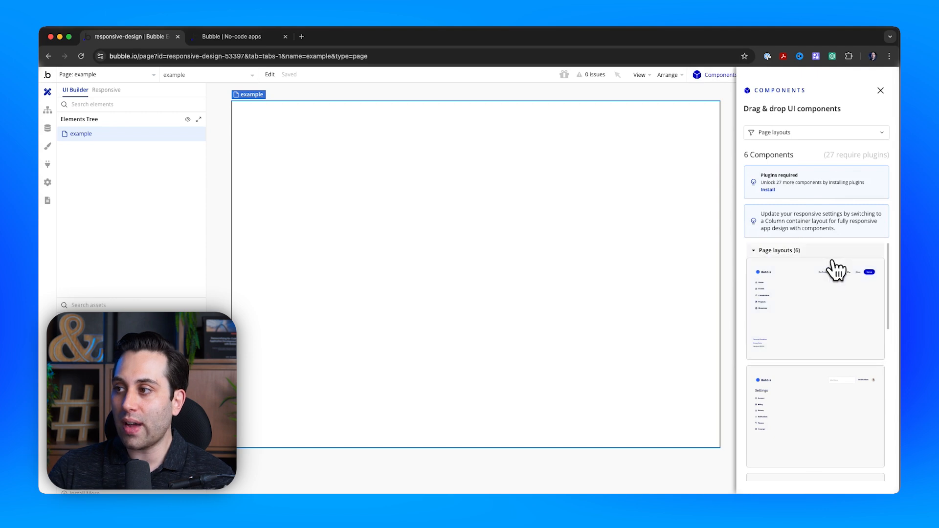
pyautogui.click(853, 137)
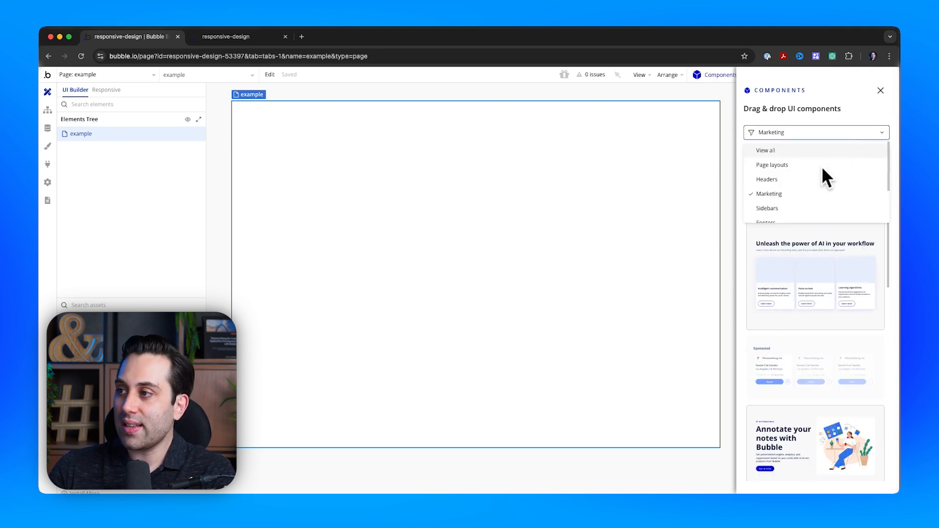
pyautogui.click(773, 179)
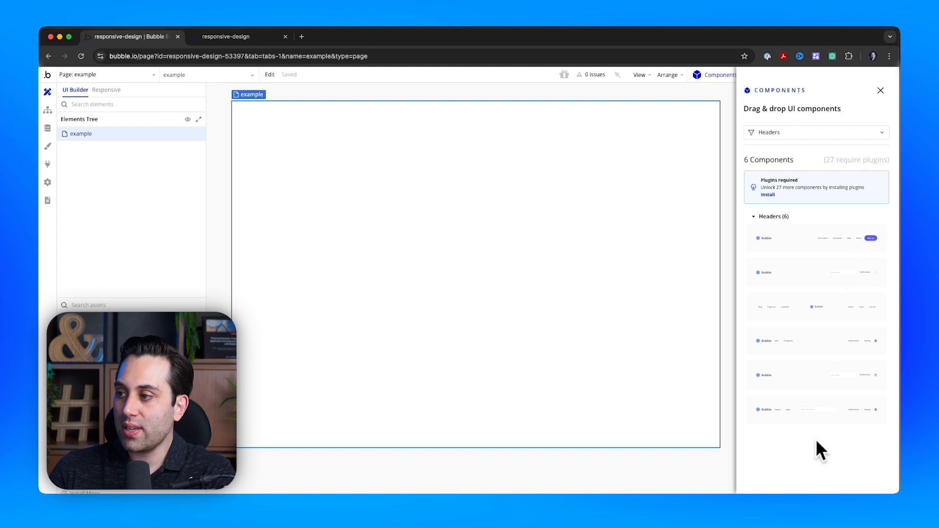
# Install the plugins required by the component library and place the header with navigation links and a Sign up button on the example page
pyautogui.click(781, 203)
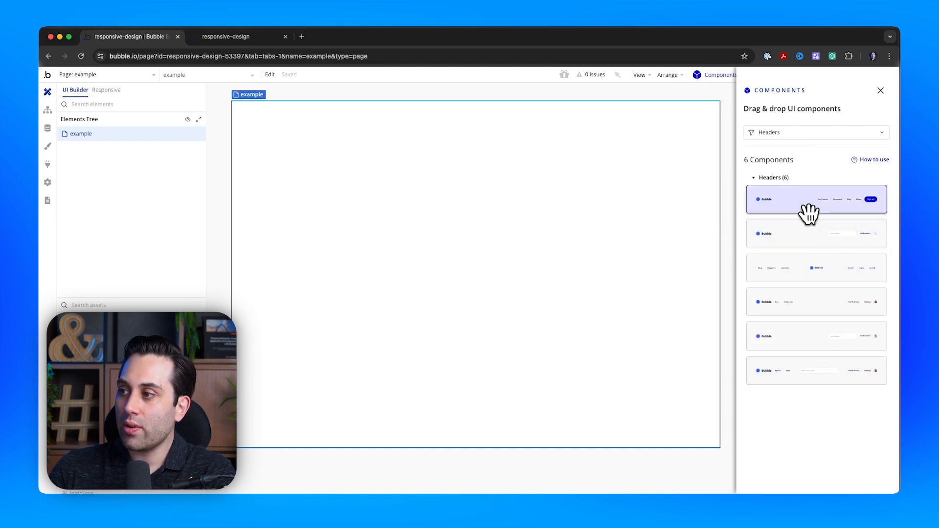
pyautogui.click(756, 196)
pyautogui.moveTo(756, 198); pyautogui.dragTo(419, 175)
pyautogui.click(418, 173)
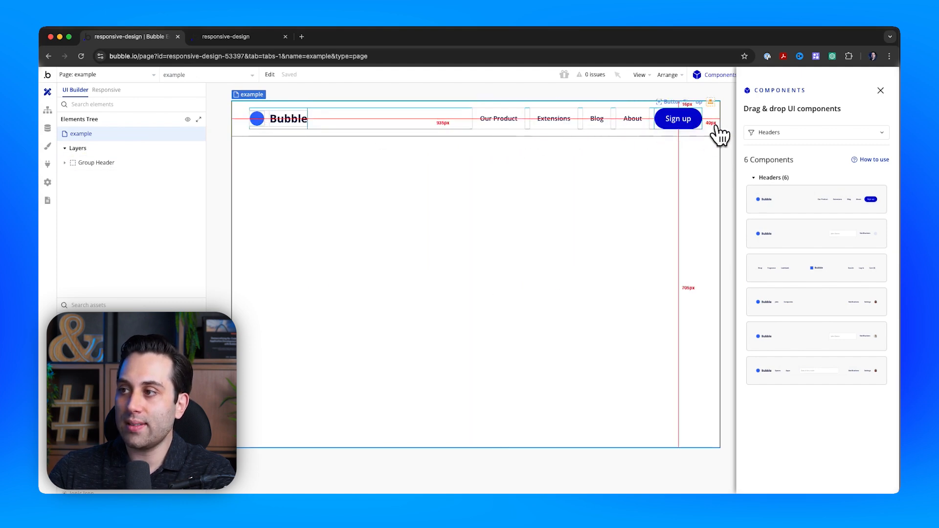
# Add the two-column "Annotate your notes with Bubble" hero from the Marketing components below the header, and close the component library
pyautogui.click(831, 135)
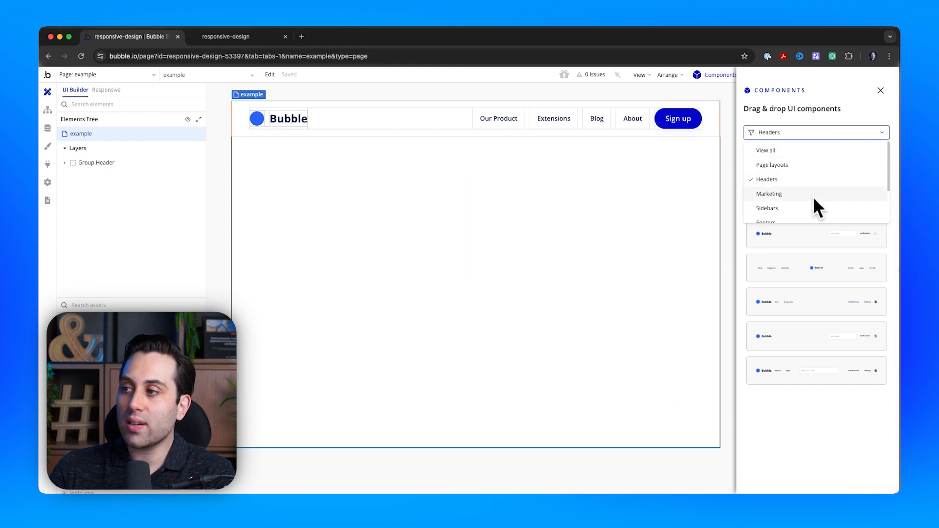
pyautogui.scroll(-2, 814, 191)
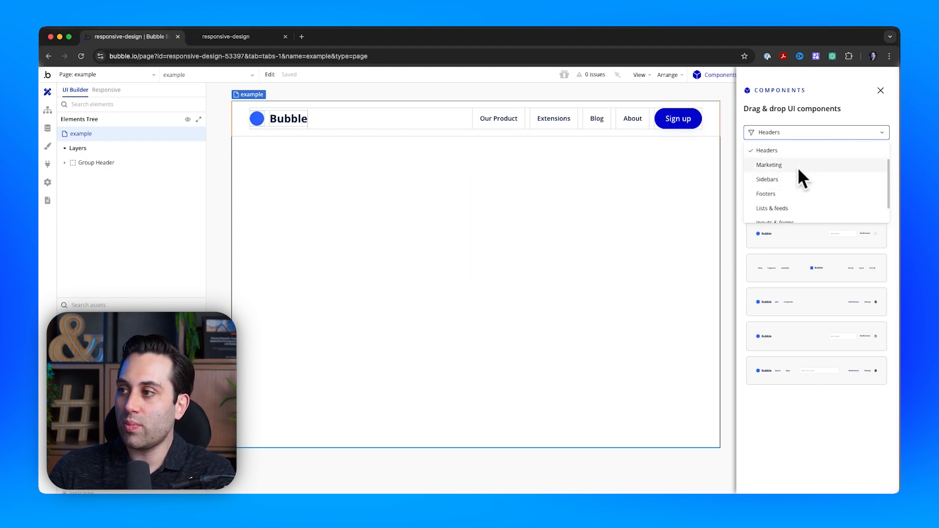
pyautogui.click(799, 169)
pyautogui.scroll(-5, 822, 258)
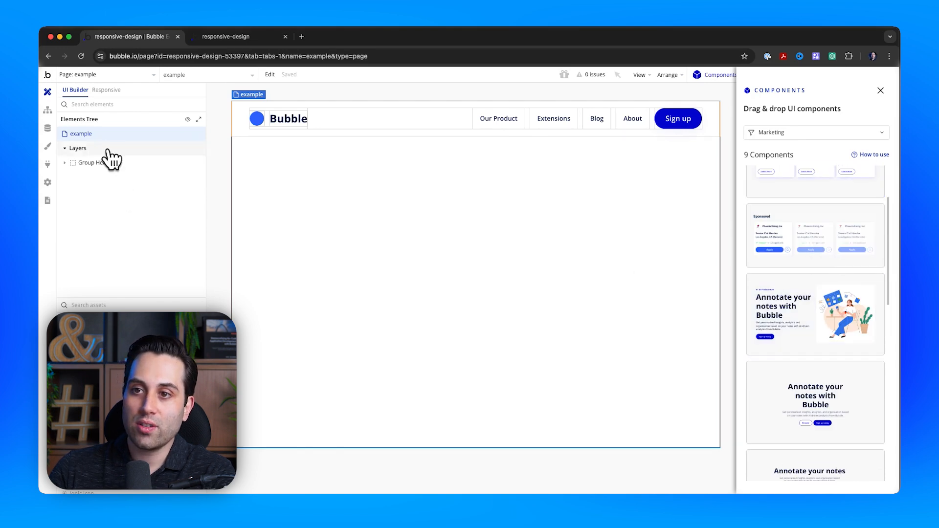
pyautogui.doubleClick(85, 135)
pyautogui.click(104, 213)
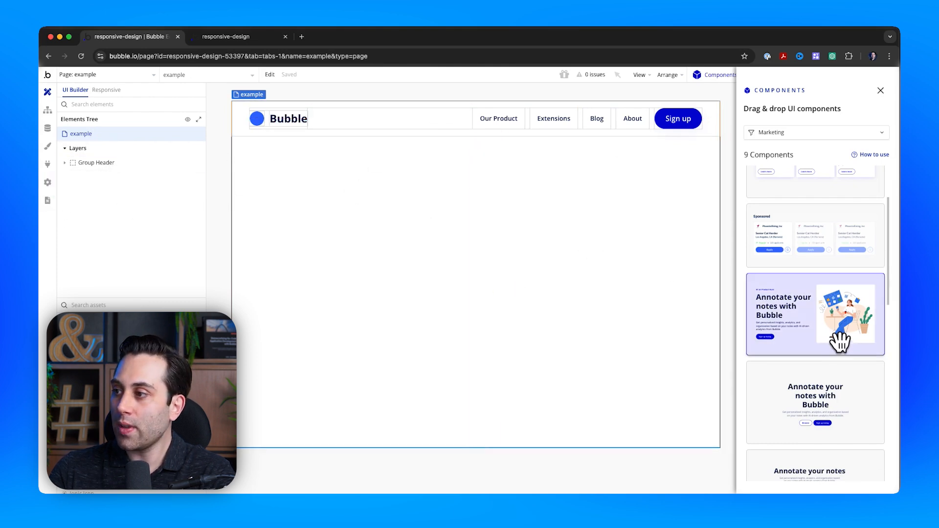
pyautogui.moveTo(835, 329)
pyautogui.mouseDown()
pyautogui.moveTo(419, 289)
pyautogui.moveTo(343, 311)
pyautogui.moveTo(332, 304)
pyautogui.mouseUp()
pyautogui.click(882, 91)
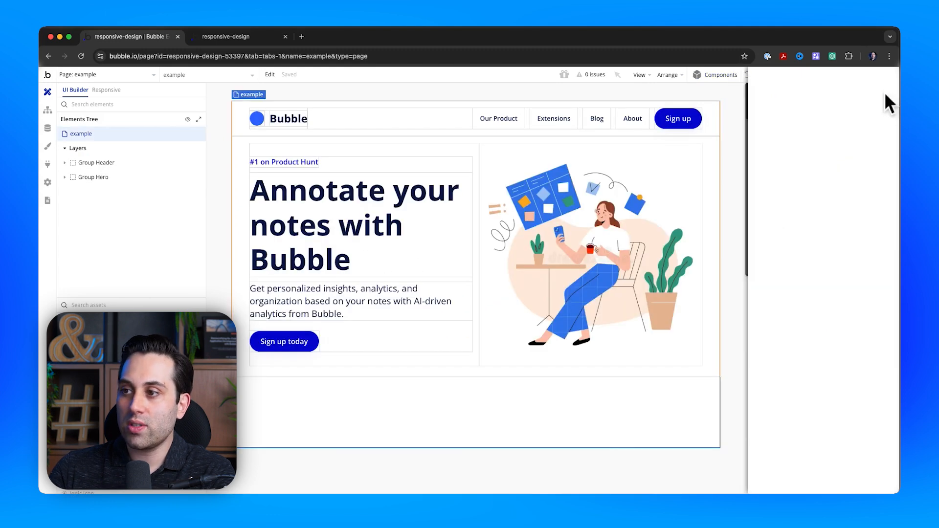
# Preview the example page in the browser and resize the window to check how the header and hero respond
pyautogui.click(449, 425)
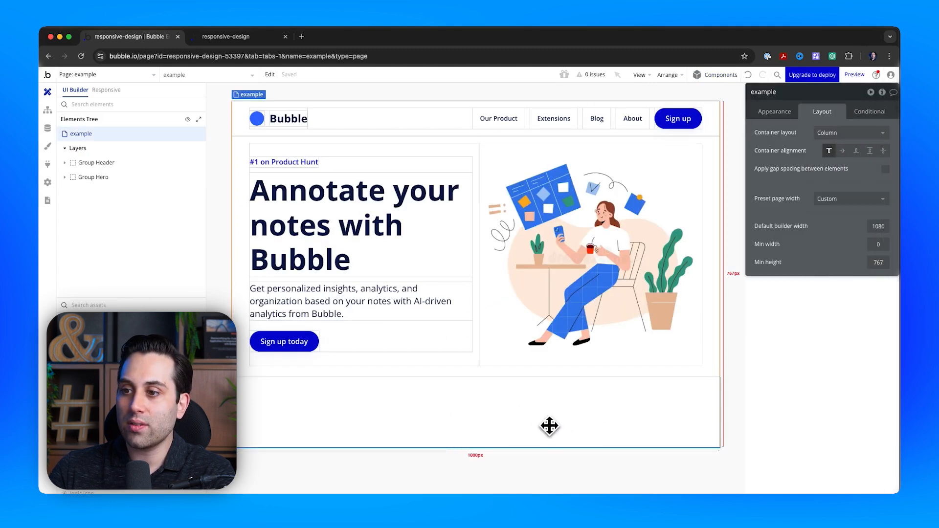
pyautogui.click(870, 88)
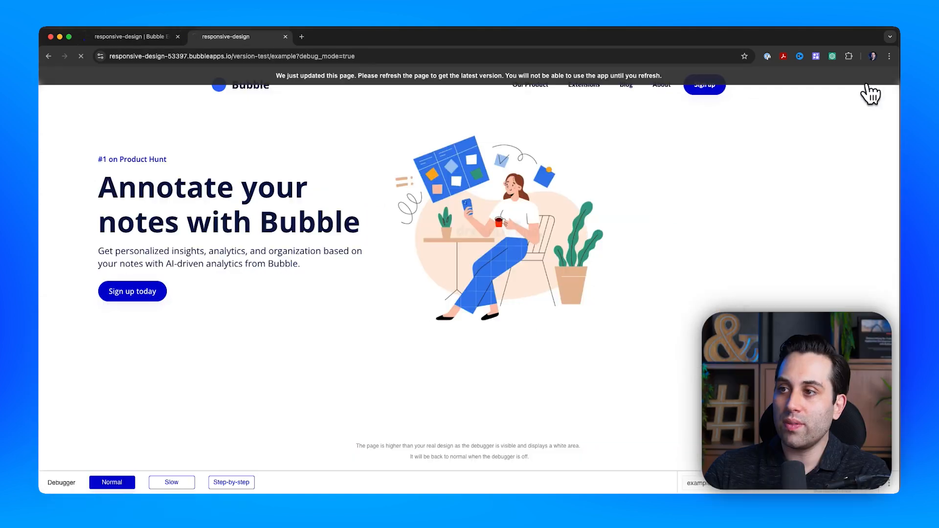
pyautogui.click(447, 336)
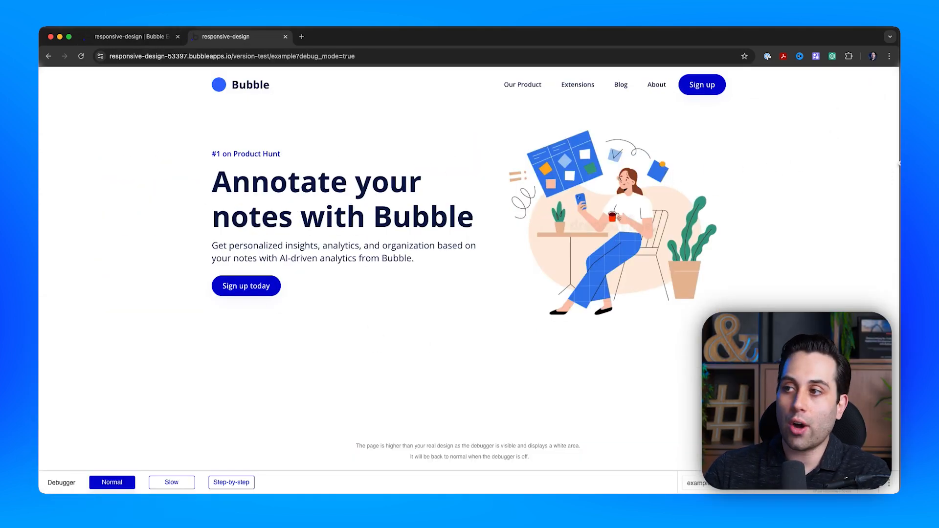
pyautogui.moveTo(900, 163); pyautogui.dragTo(899, 223)
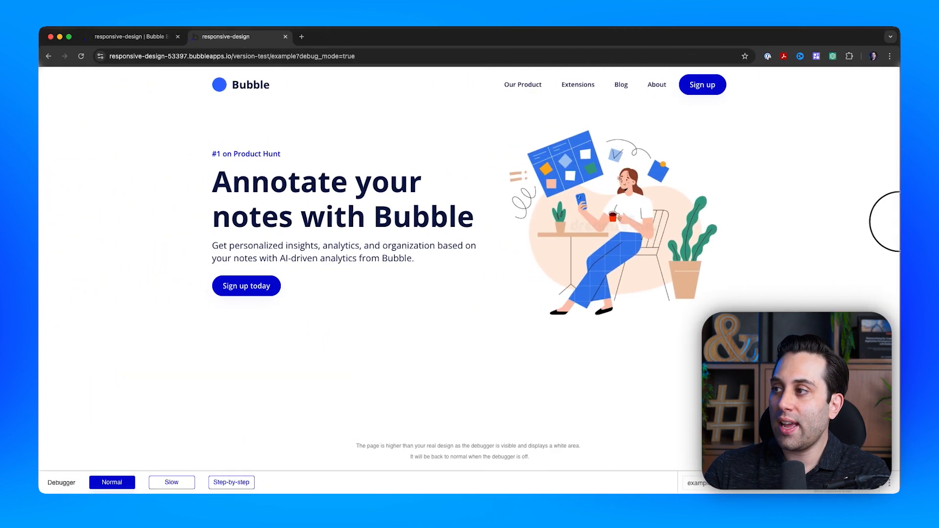
# Return to the Bubble editor and view the example page in responsive mode at the 992, 768 and 320 px breakpoints
pyautogui.click(151, 43)
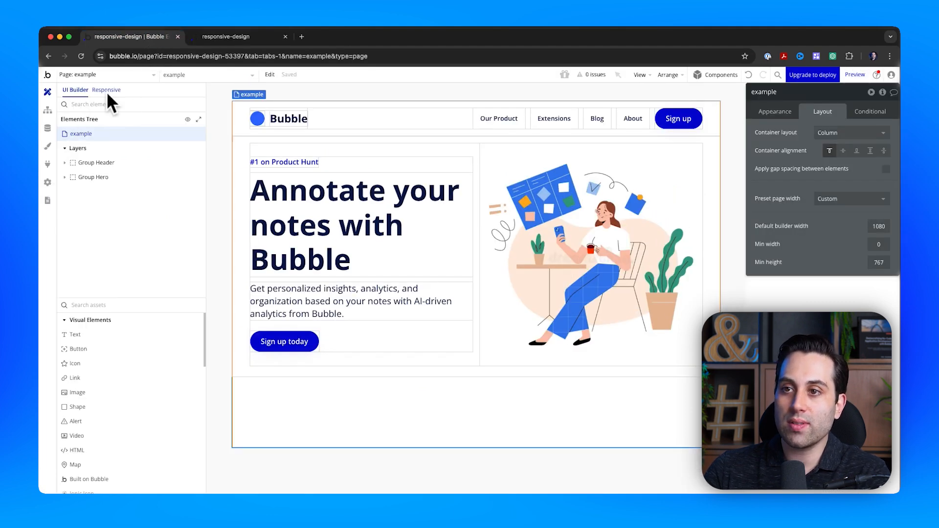
pyautogui.click(107, 91)
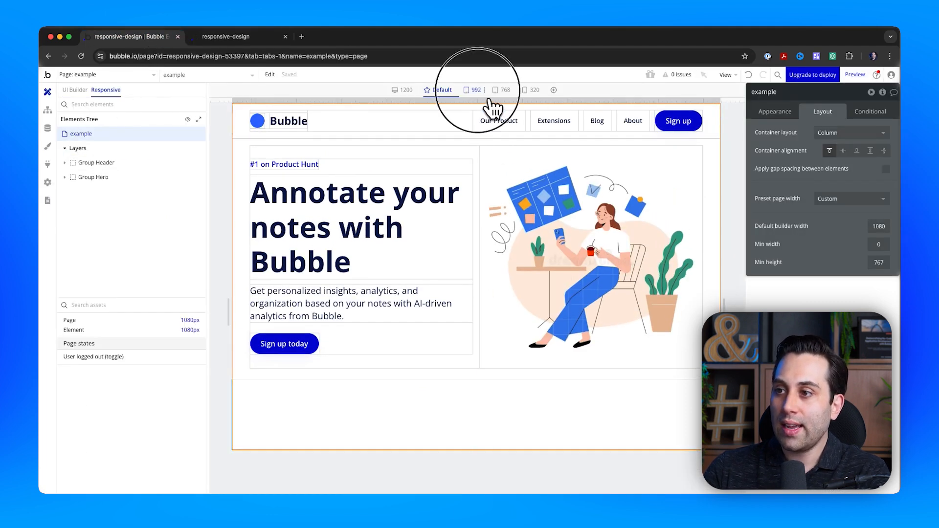
pyautogui.click(474, 90)
pyautogui.click(504, 90)
pyautogui.click(532, 90)
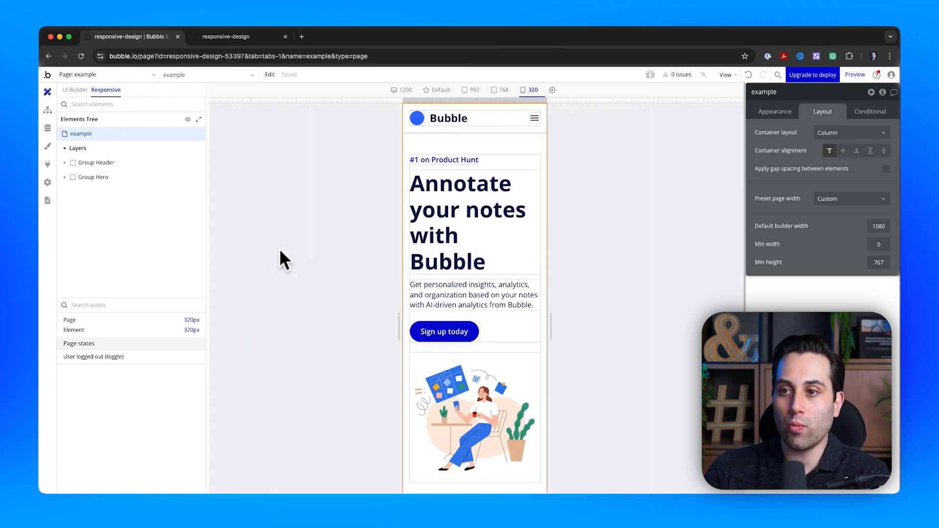
# Inspect the page-width conditions on the hero's Group Margins and the layout settings of Group Hero
pyautogui.click(90, 179)
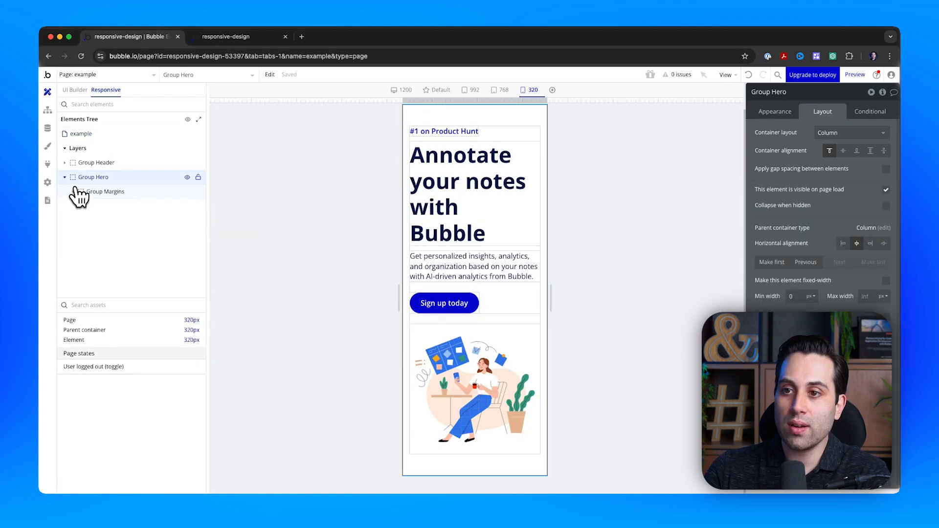
pyautogui.click(86, 196)
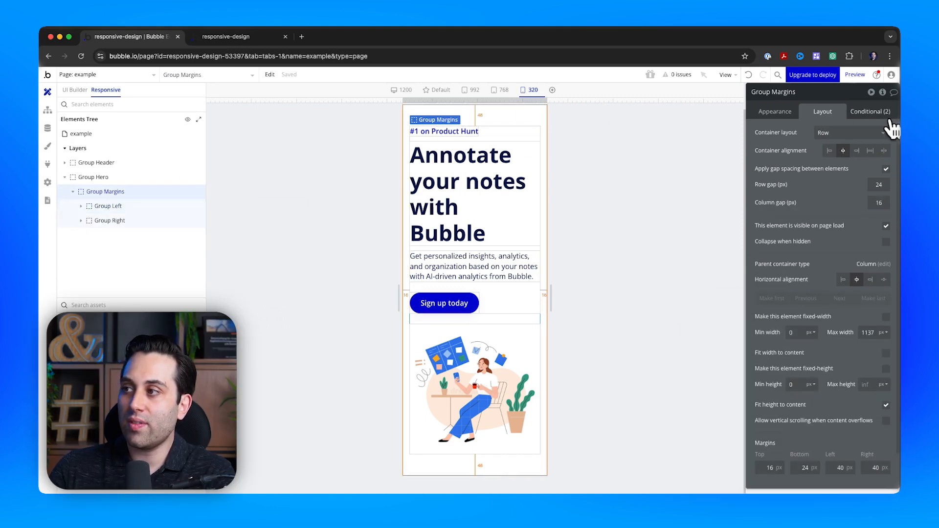
pyautogui.click(889, 118)
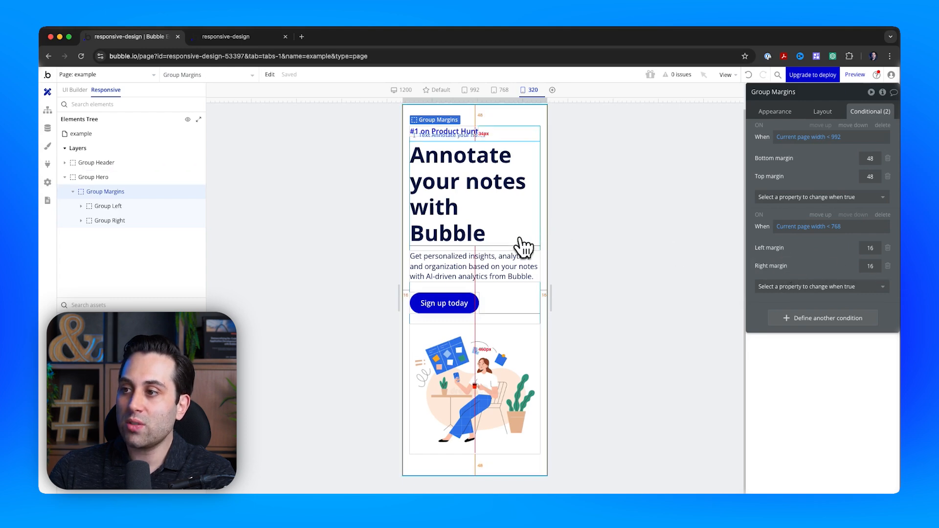
pyautogui.click(107, 179)
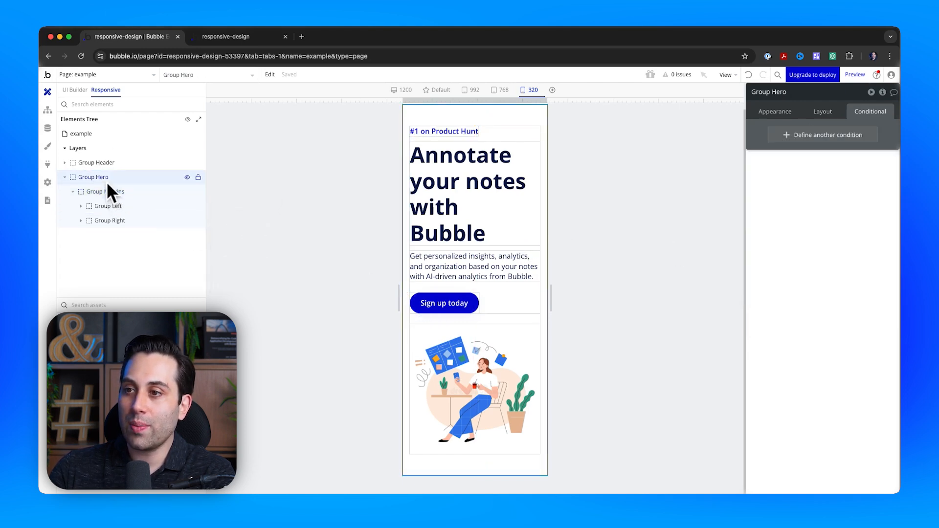
pyautogui.click(827, 112)
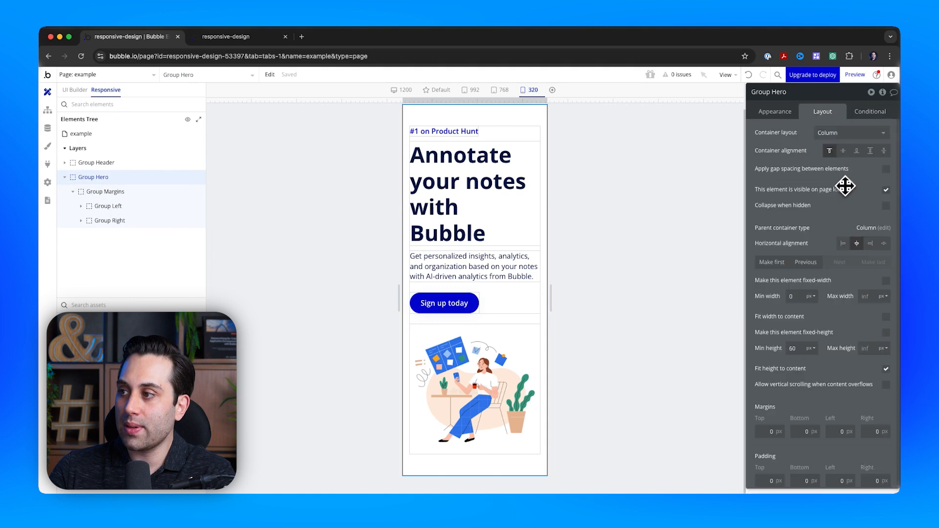